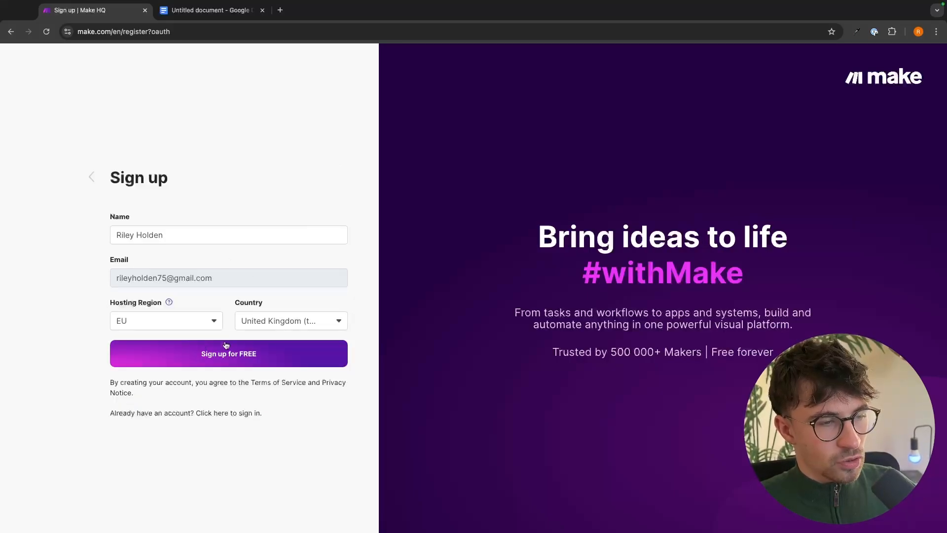
Sign up free as Freelancer / Consultant for Community Management, other platforms used, found via Search engines.
click(222, 355)
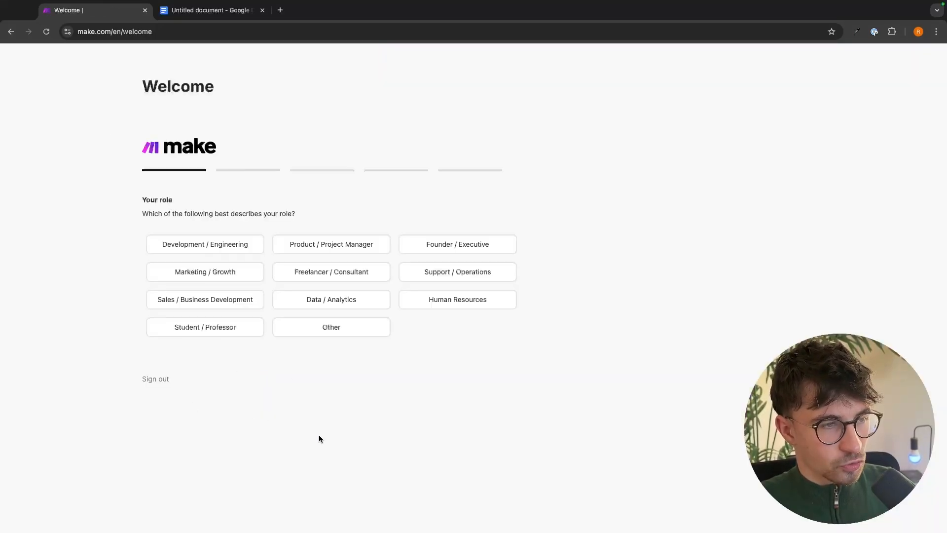
click(332, 271)
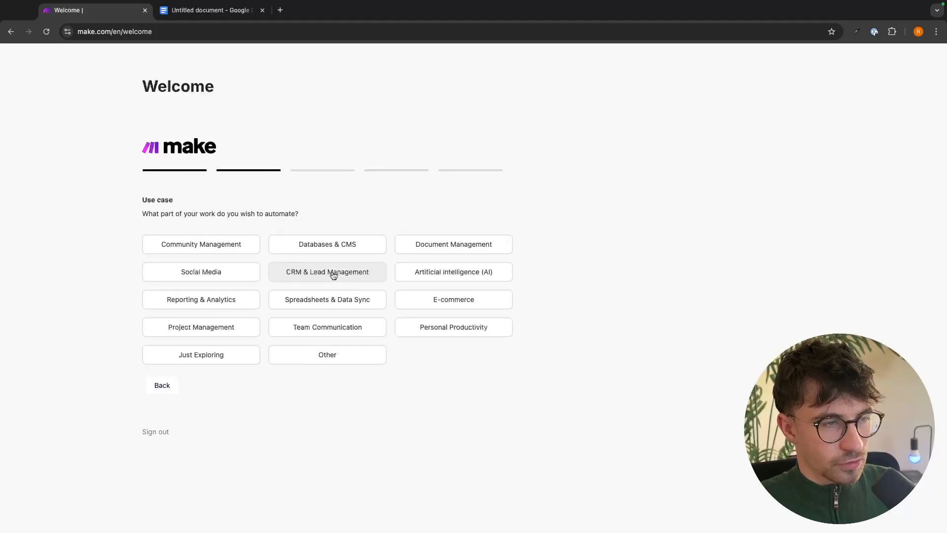
click(232, 244)
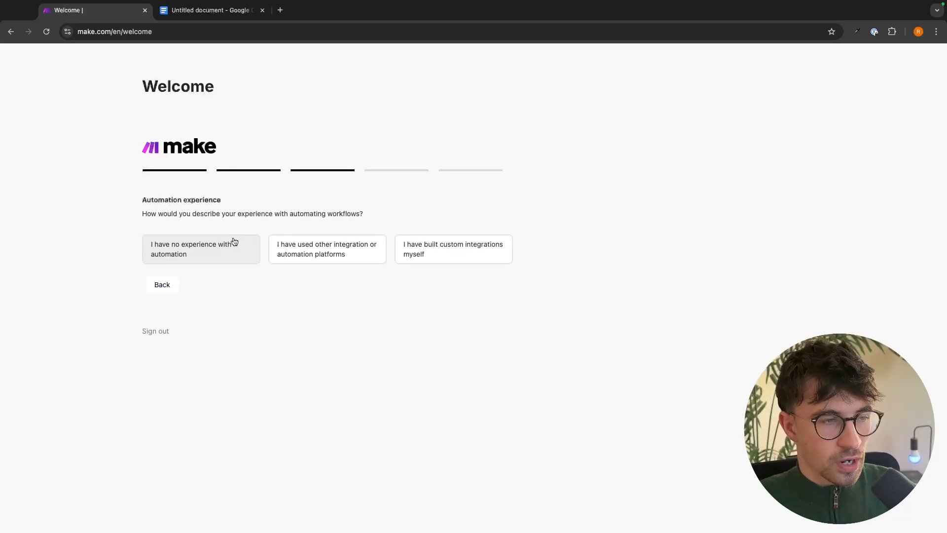
click(364, 254)
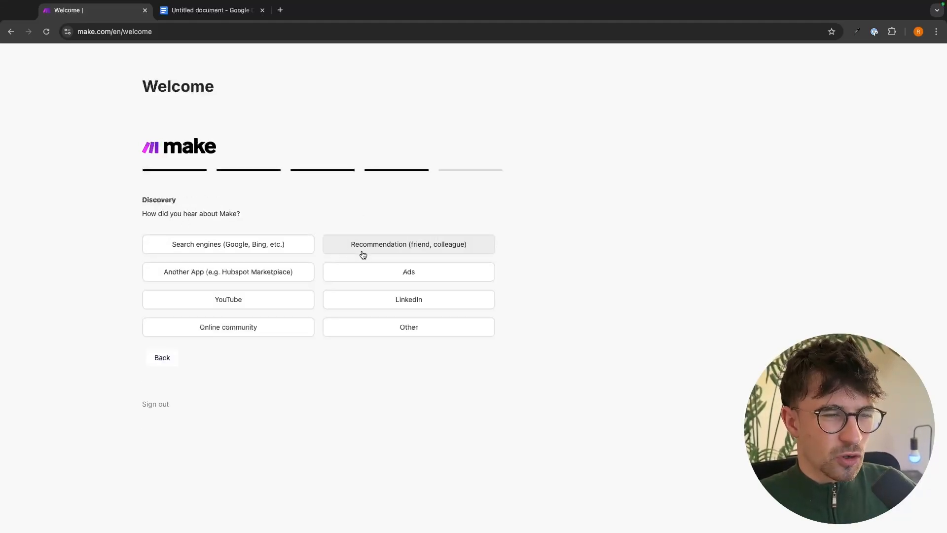
click(279, 251)
click(220, 245)
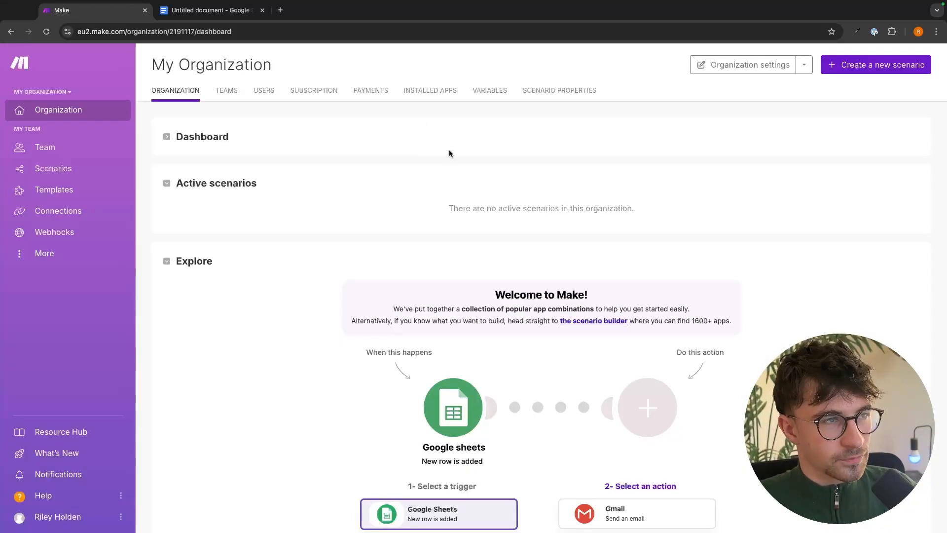
Expand the Dashboard to show the Free plan's 1,000 operations/month and 0 of 2 active scenarios.
drag(152, 65, 292, 70)
click(293, 72)
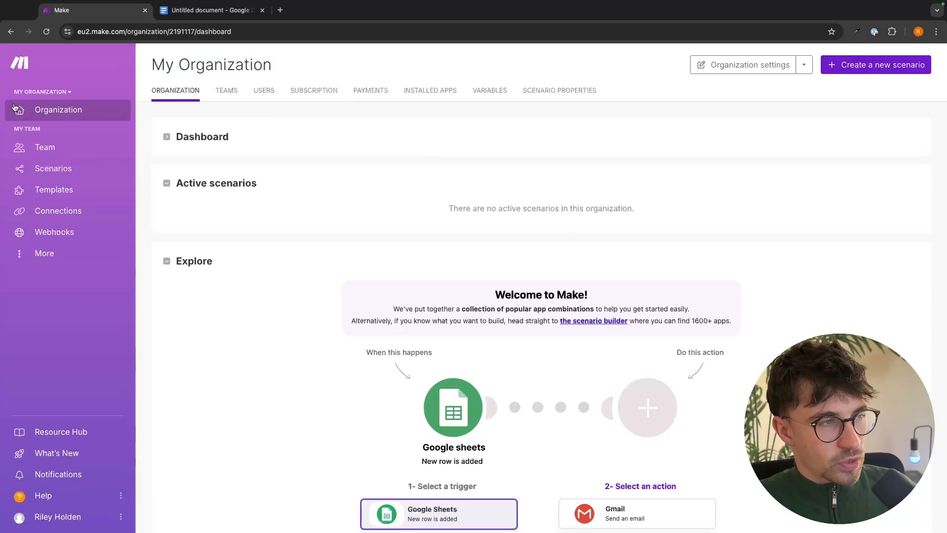
click(216, 131)
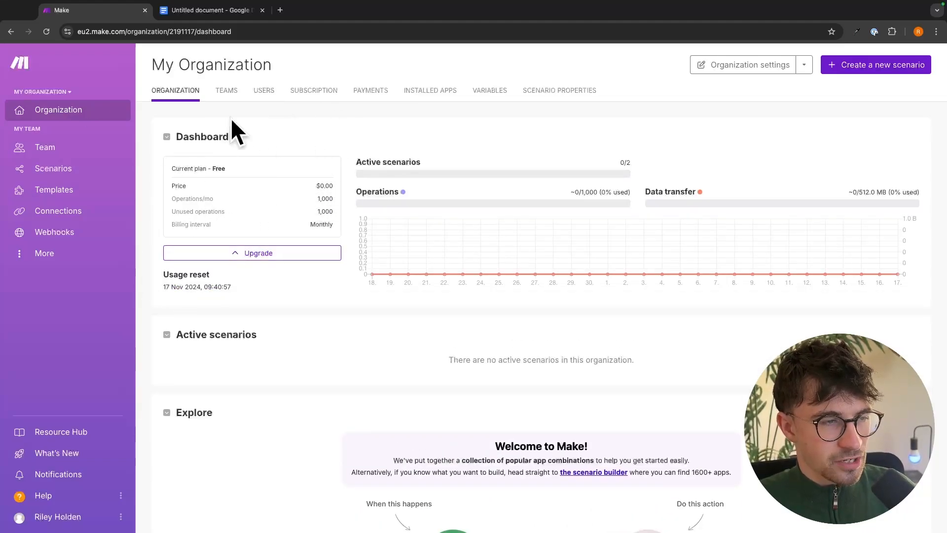
drag(170, 199, 231, 203)
click(205, 189)
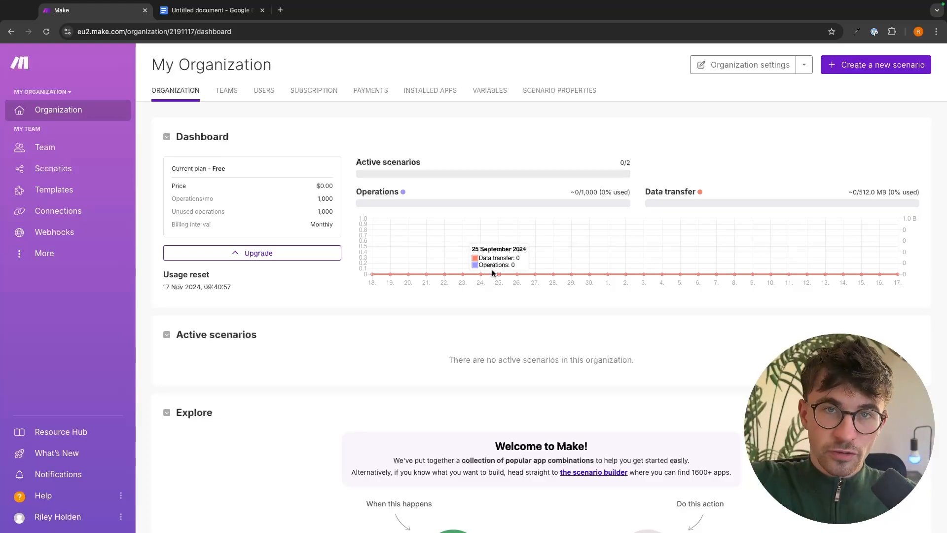
Save the organization name as G-Force North and view its Teams list showing My Team.
text(orce North)
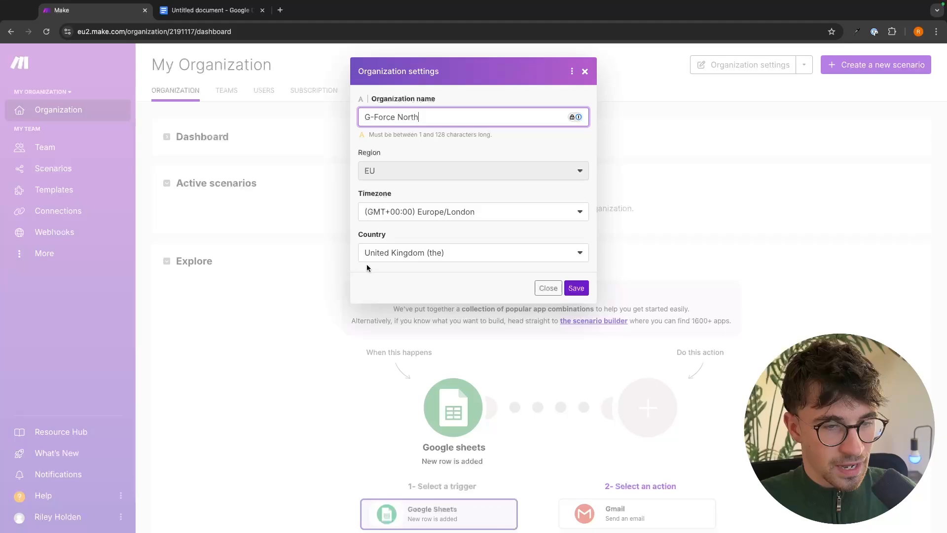
click(584, 288)
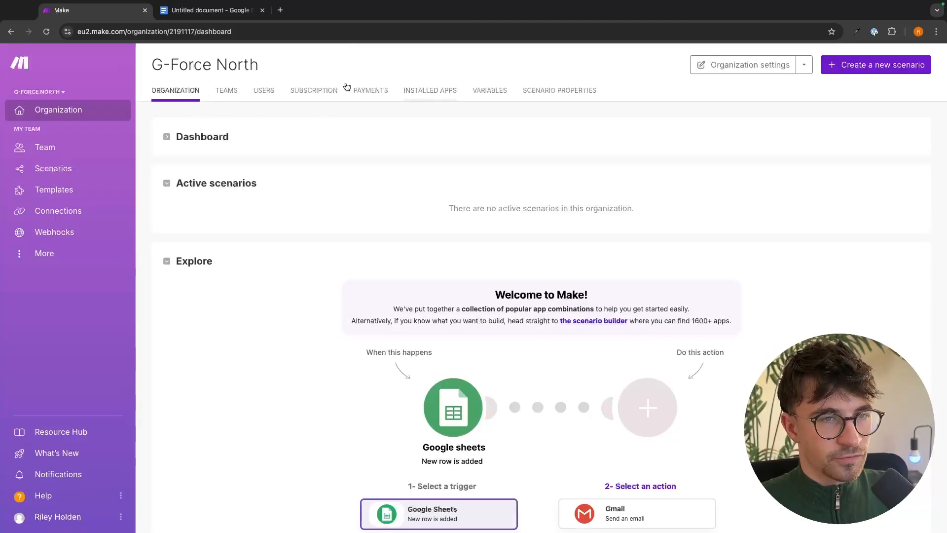
click(222, 96)
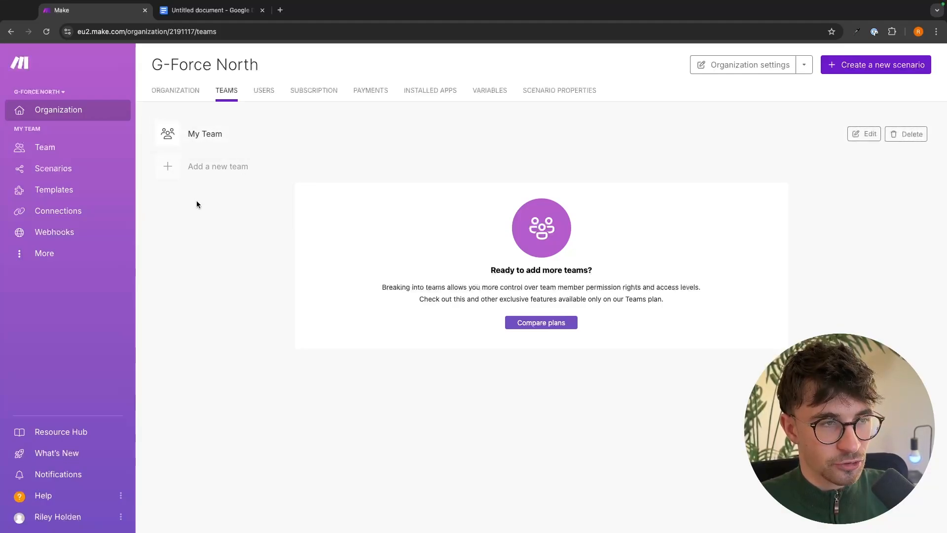
Review the organization's users and the invite-user roles, cancelling without inviting anyone.
click(266, 92)
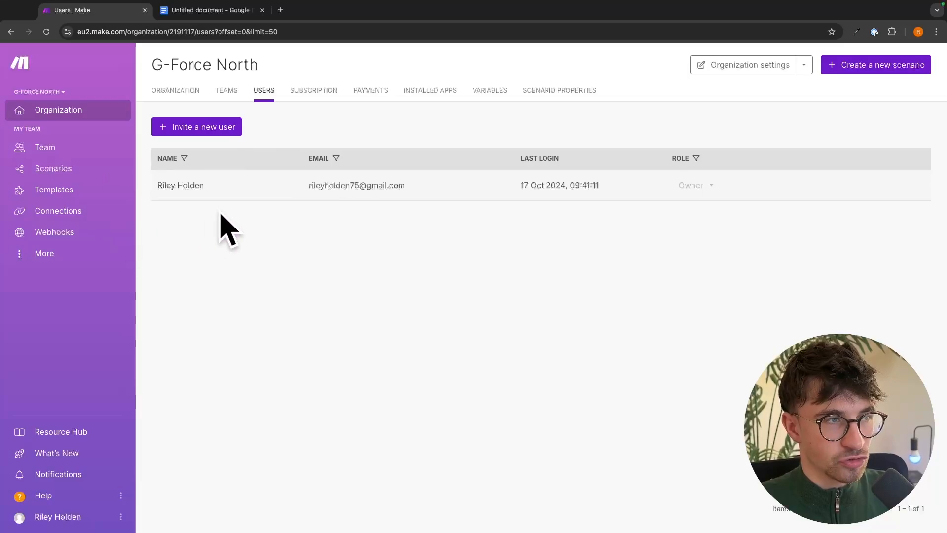
click(181, 129)
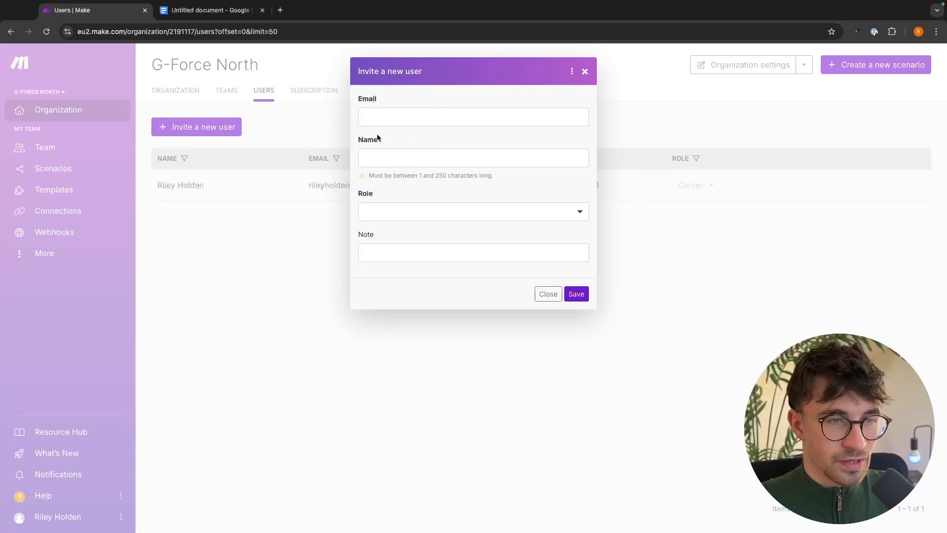
click(427, 212)
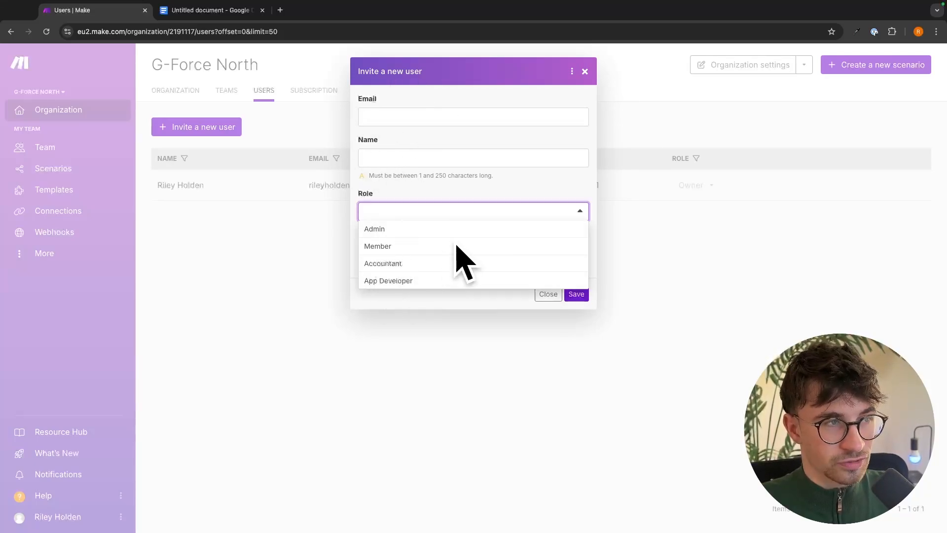
click(431, 342)
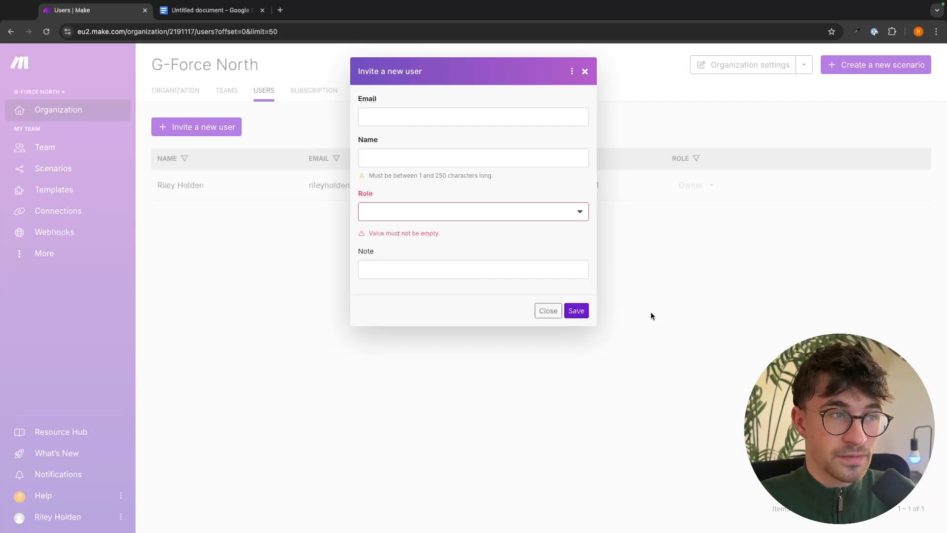
click(590, 73)
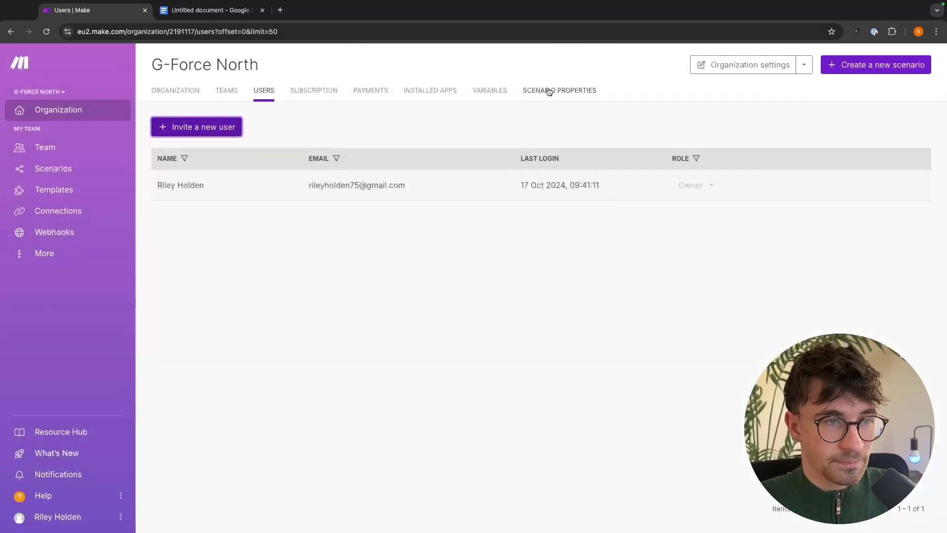
Browse Subscription, Payments, Installed Apps, Variables and Scenario Properties, ending on the My Team dashboard.
click(322, 93)
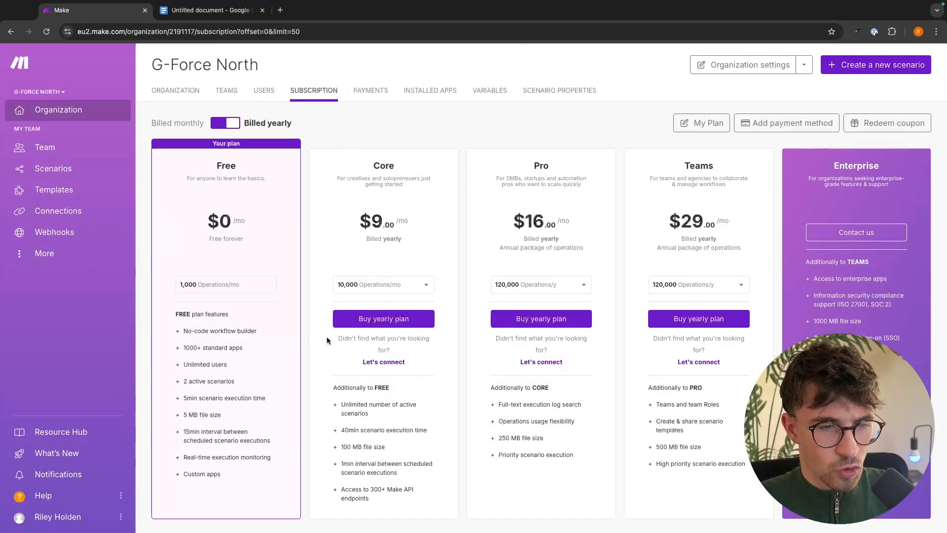
click(382, 95)
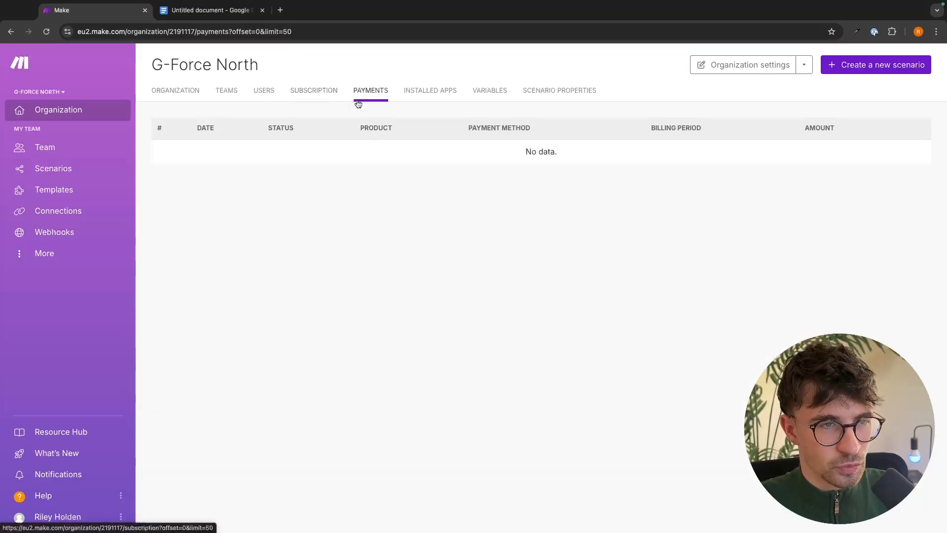
click(448, 98)
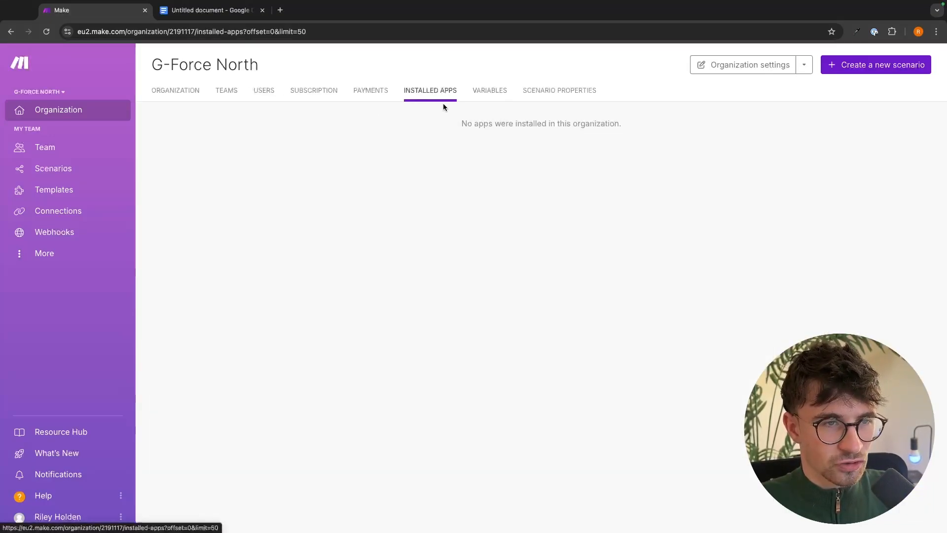
click(490, 92)
click(545, 94)
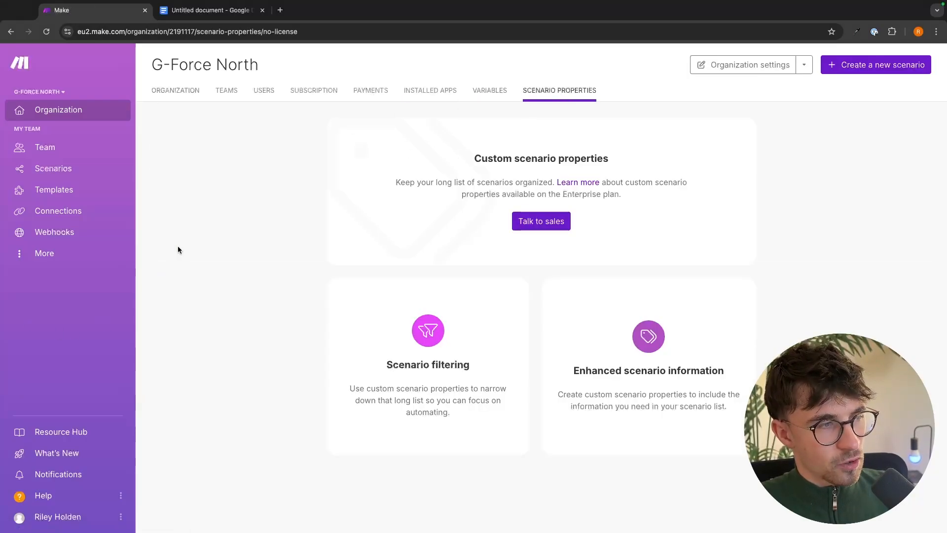
click(66, 152)
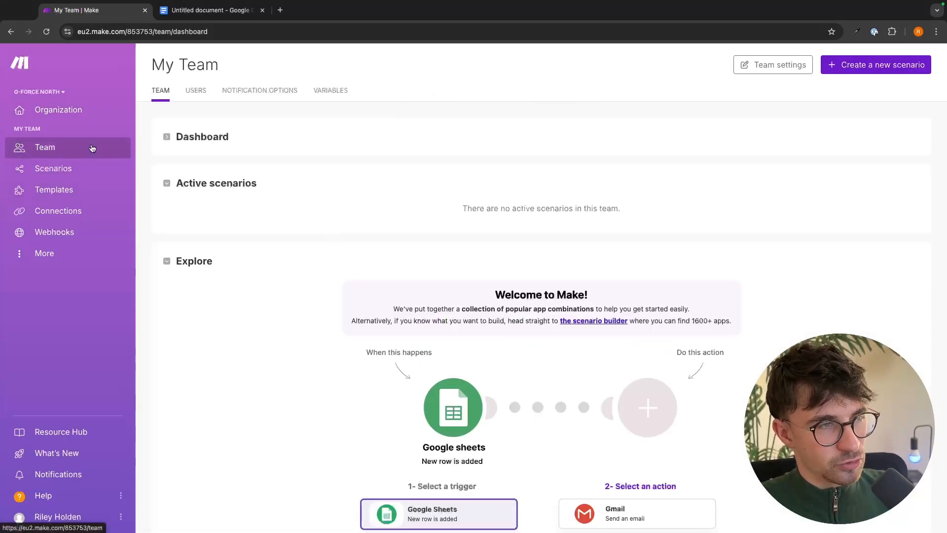
Check the team's Users and Notification Options, then view the empty All scenarios list.
click(195, 91)
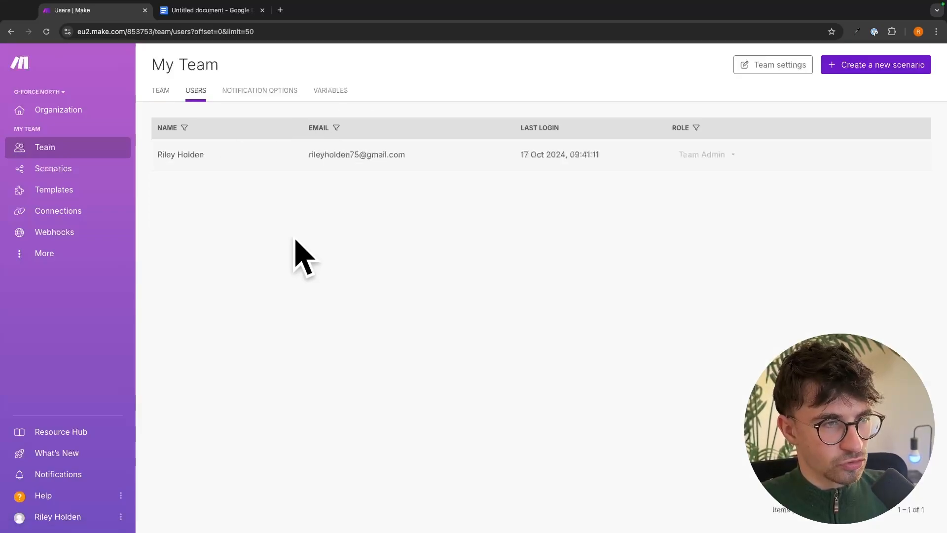
click(271, 91)
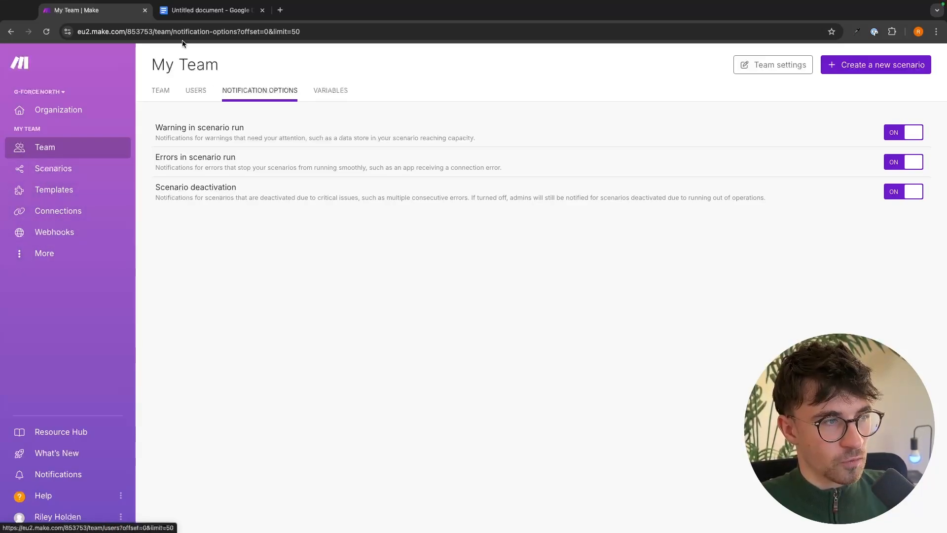
click(60, 171)
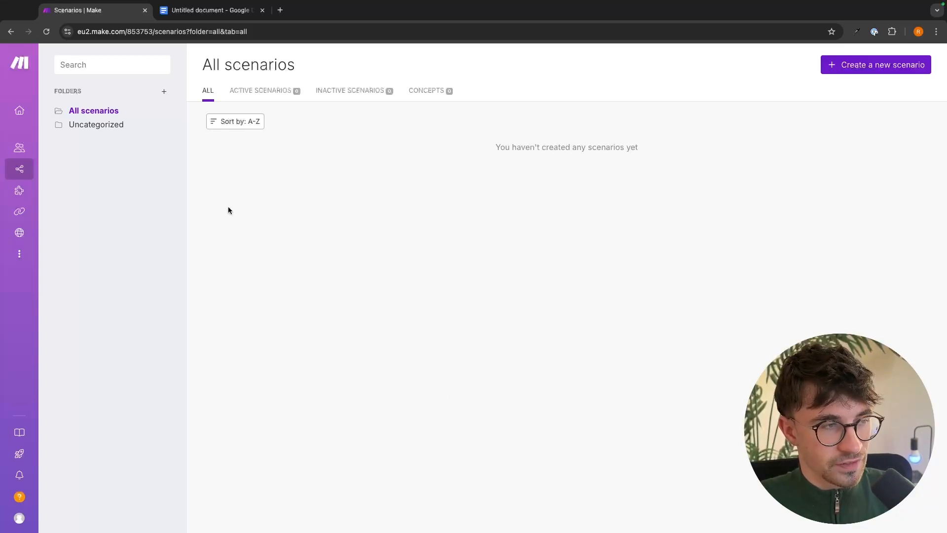
Scroll through the Public Templates grid, including Telegram-to-Google Calendar and Gmail-to-Sheets flows.
mouse_move(18, 190)
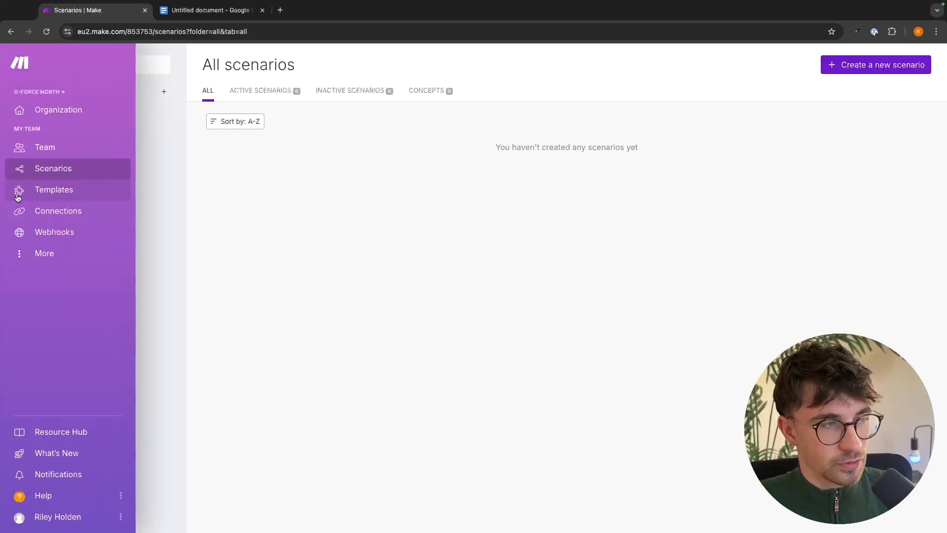
click(47, 198)
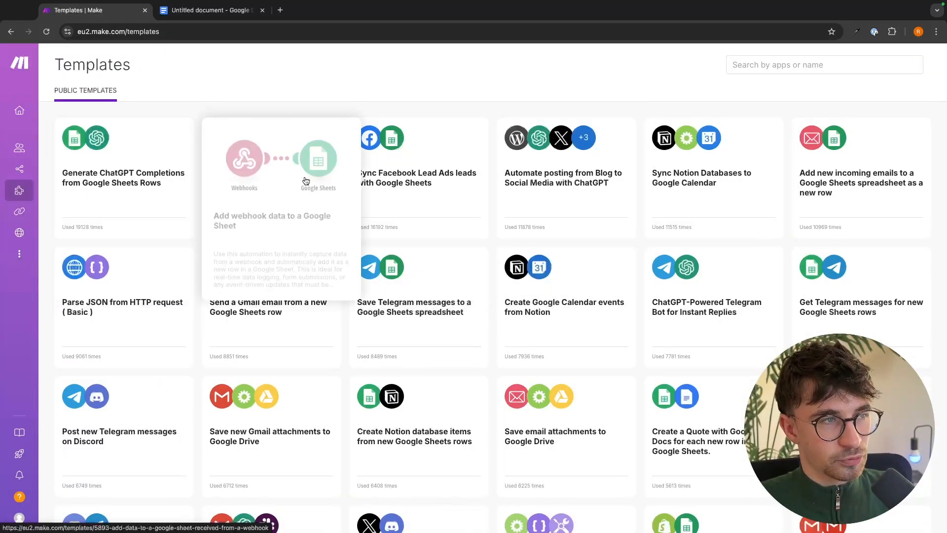
mouse_move(413, 160)
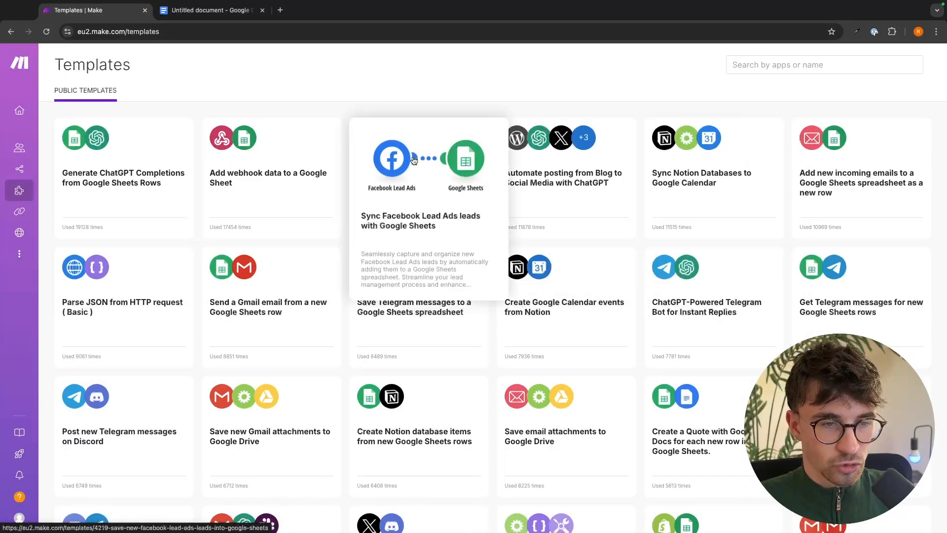
mouse_move(47, 170)
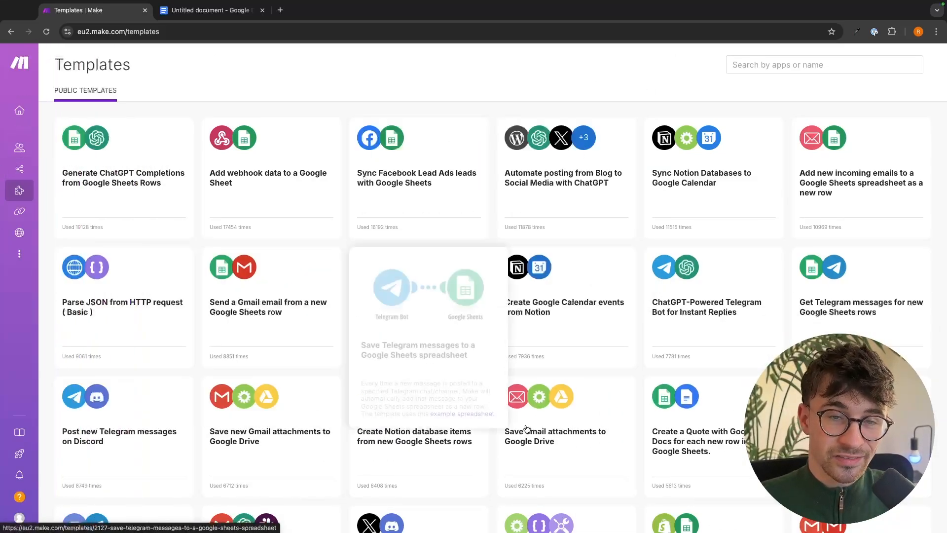
scroll(546, 214, down, 20)
scroll(546, 215, down, 5)
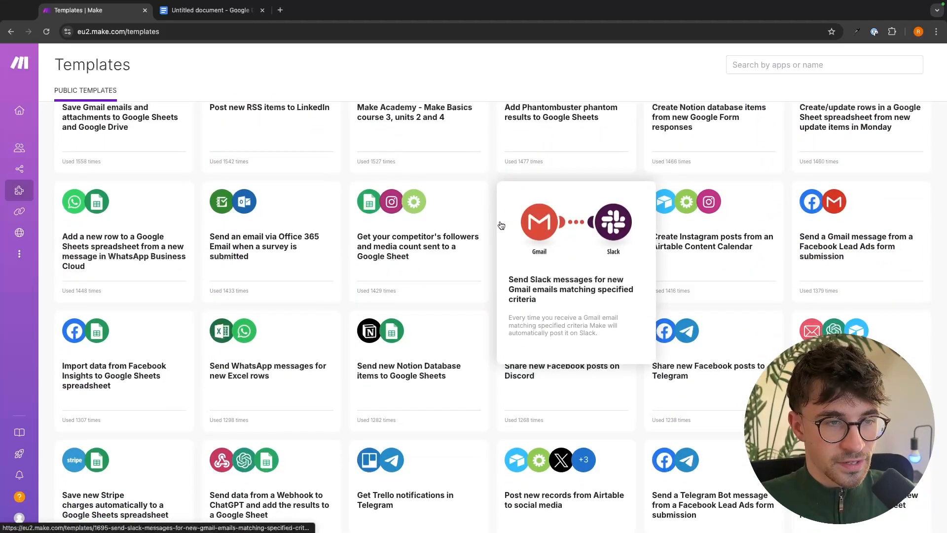
mouse_move(362, 227)
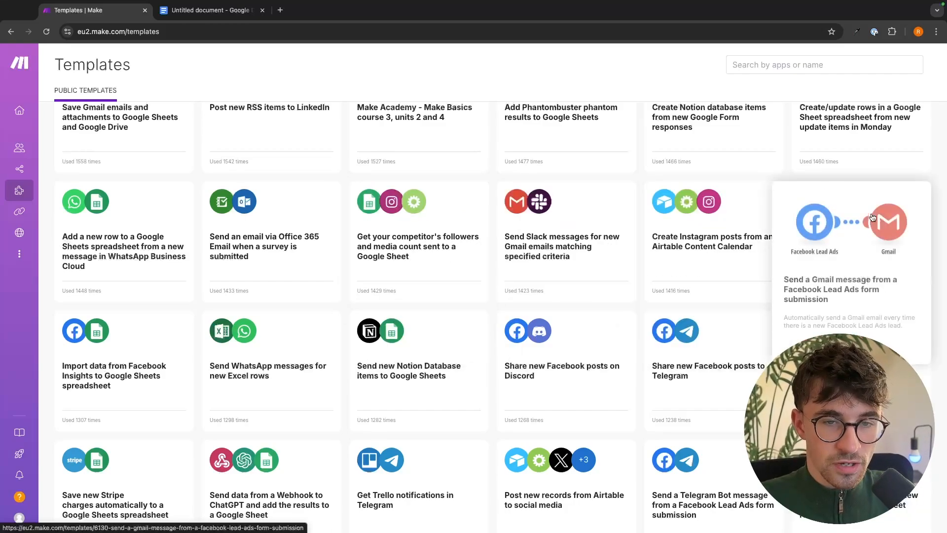
scroll(503, 348, down, 20)
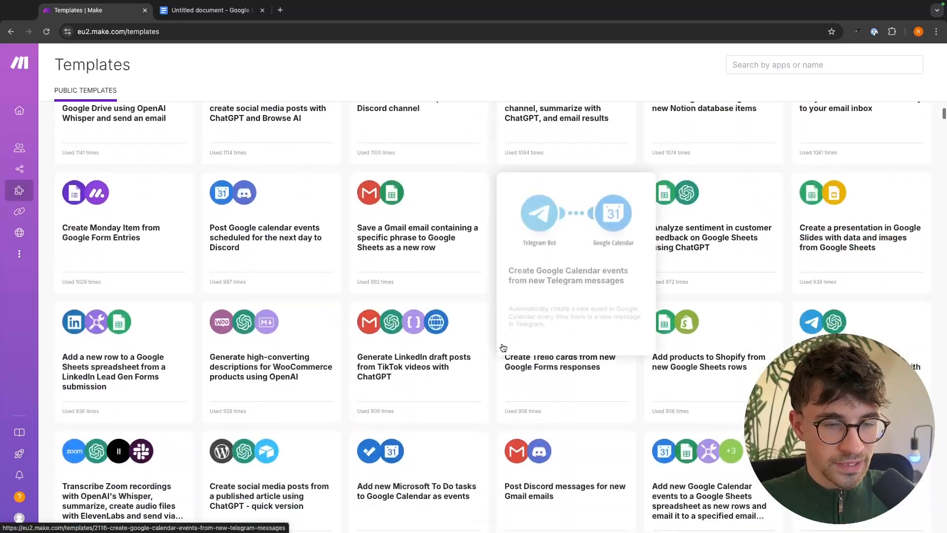
Search templates for 'slack', choose Slack, and scroll through the matching templates.
scroll(503, 347, up, 20)
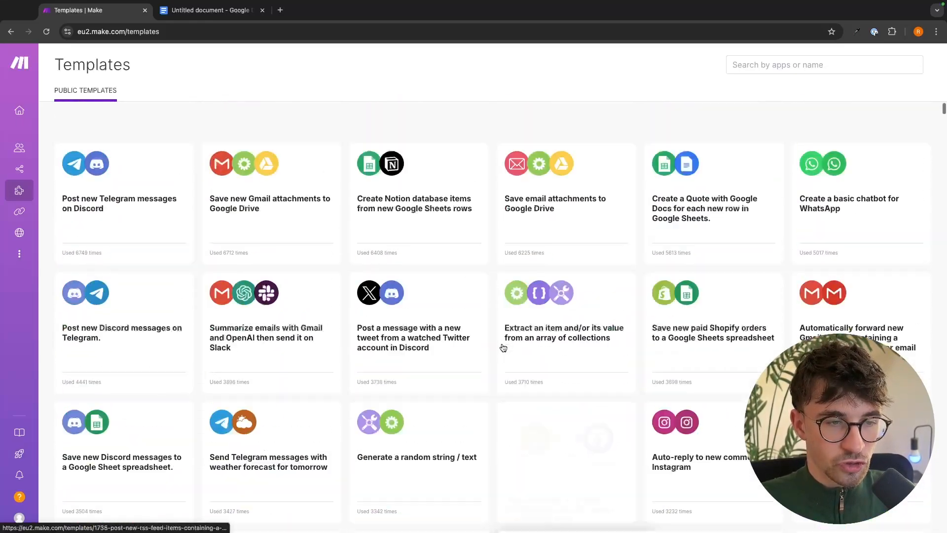
click(793, 66)
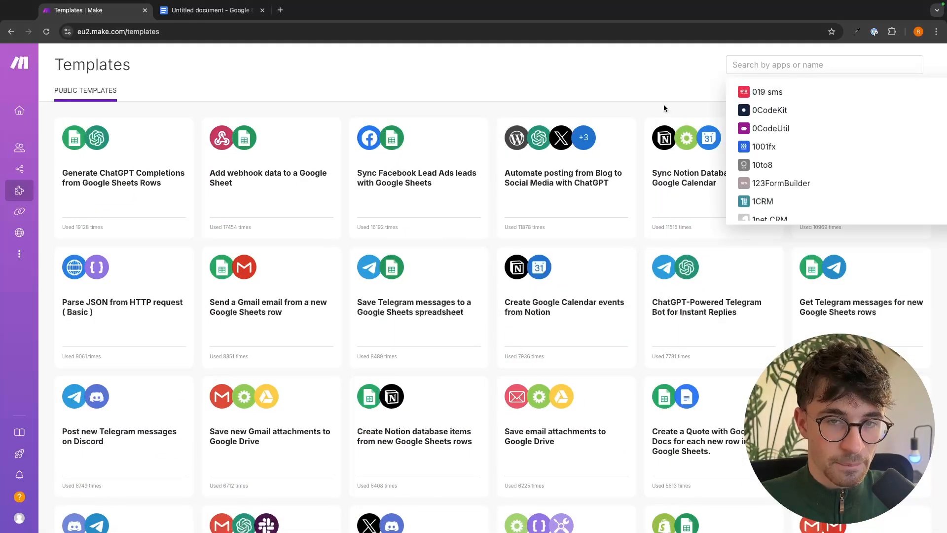
text(slack)
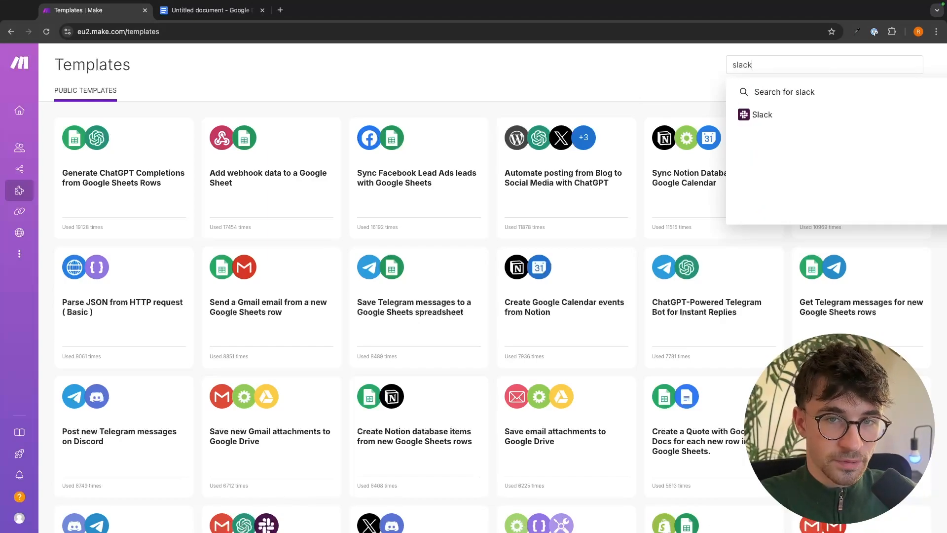
click(770, 117)
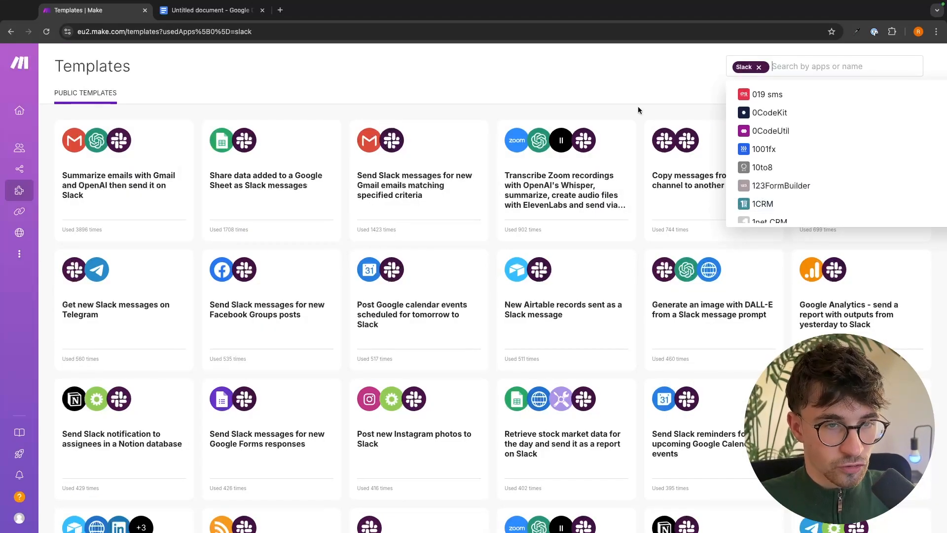
click(548, 104)
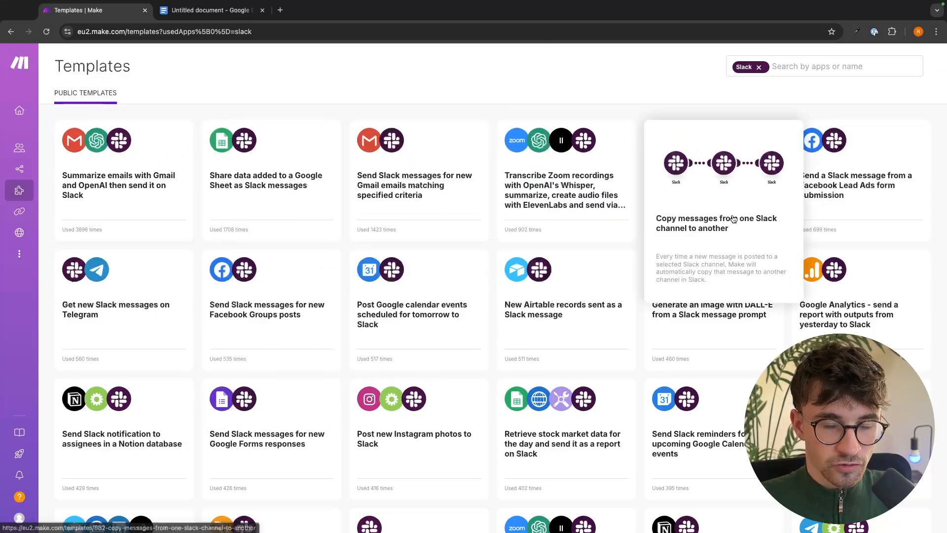
scroll(701, 163, down, 4)
scroll(594, 335, down, 8)
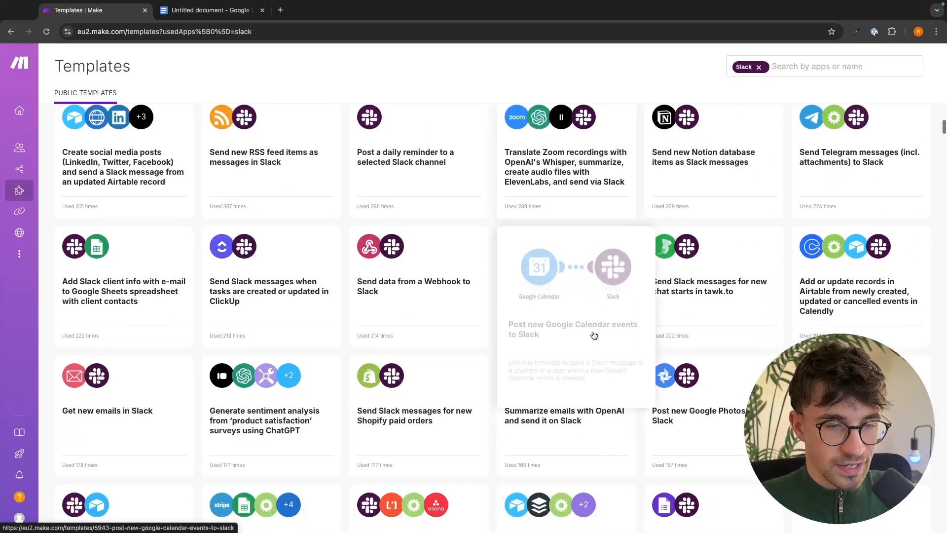
scroll(594, 335, up, 10)
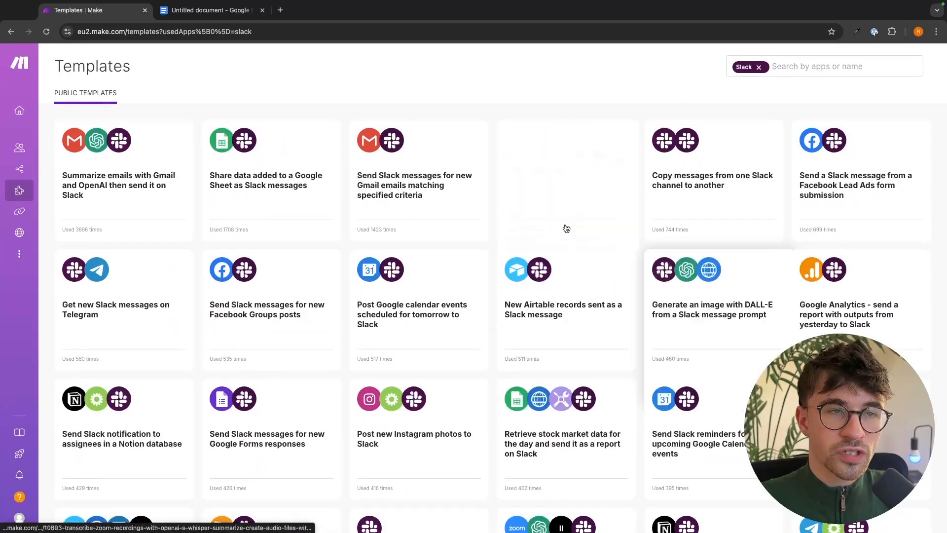
Go to the Connections page, which shows no connections created yet.
mouse_move(18, 178)
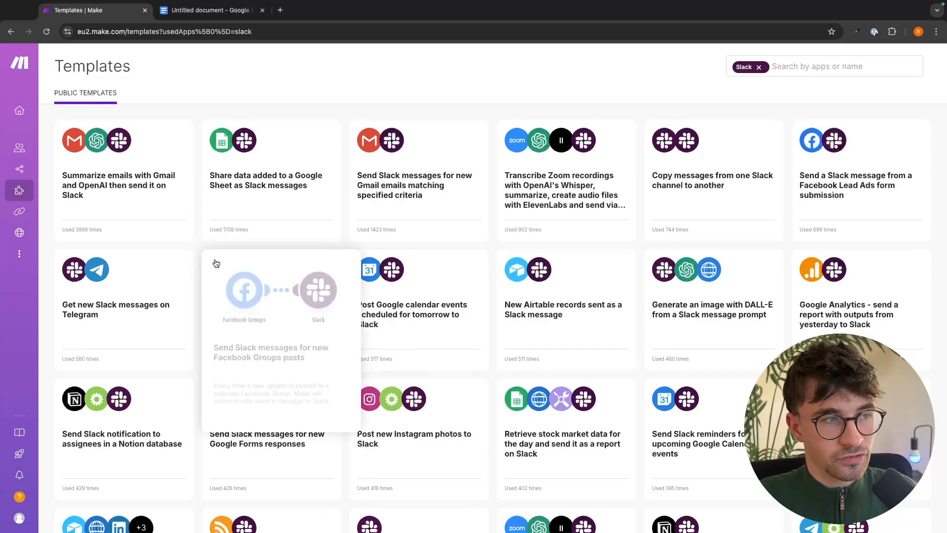
mouse_move(2, 149)
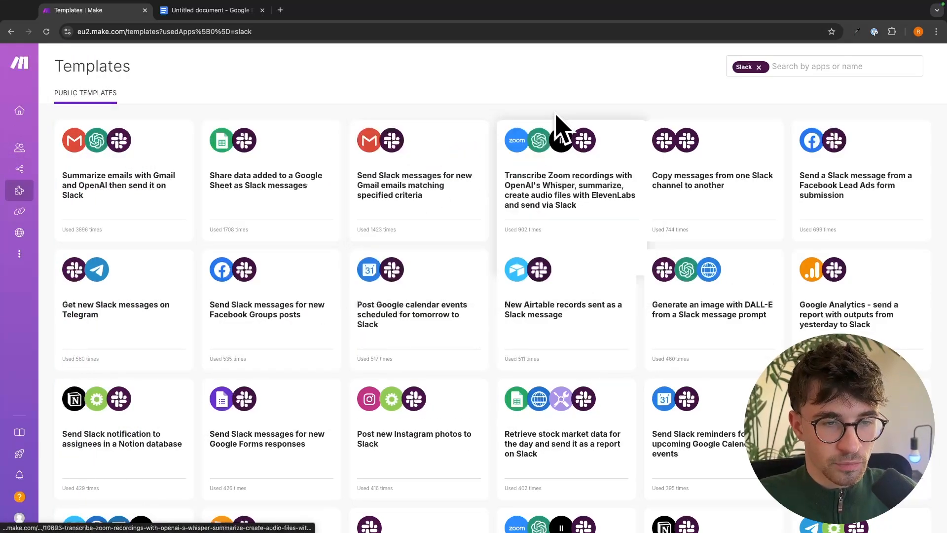
click(19, 211)
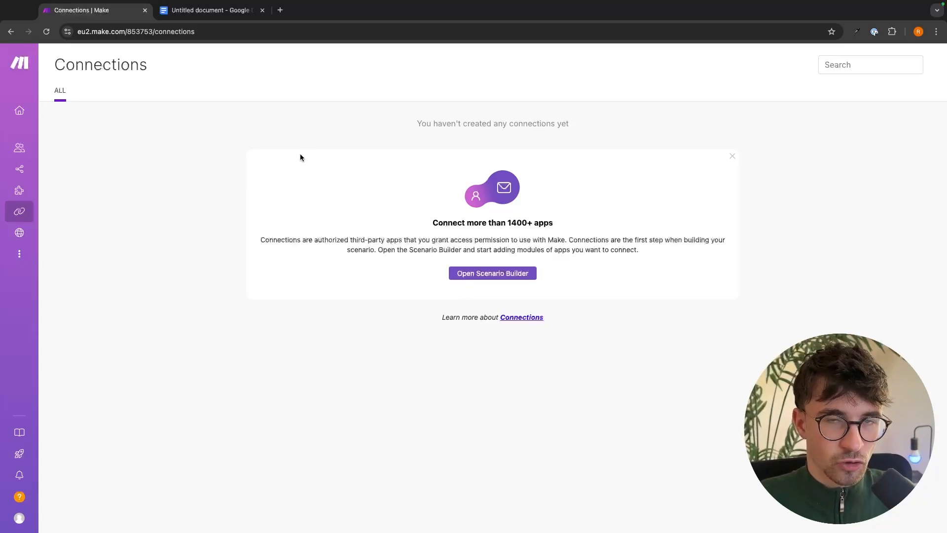
Open the Webhooks page and read its explanation; no webhooks exist yet.
mouse_move(25, 212)
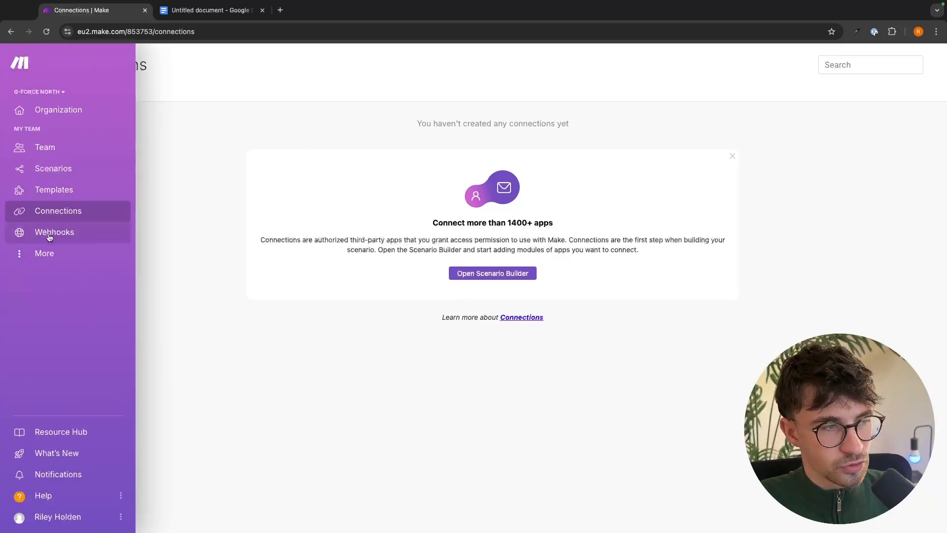
click(31, 235)
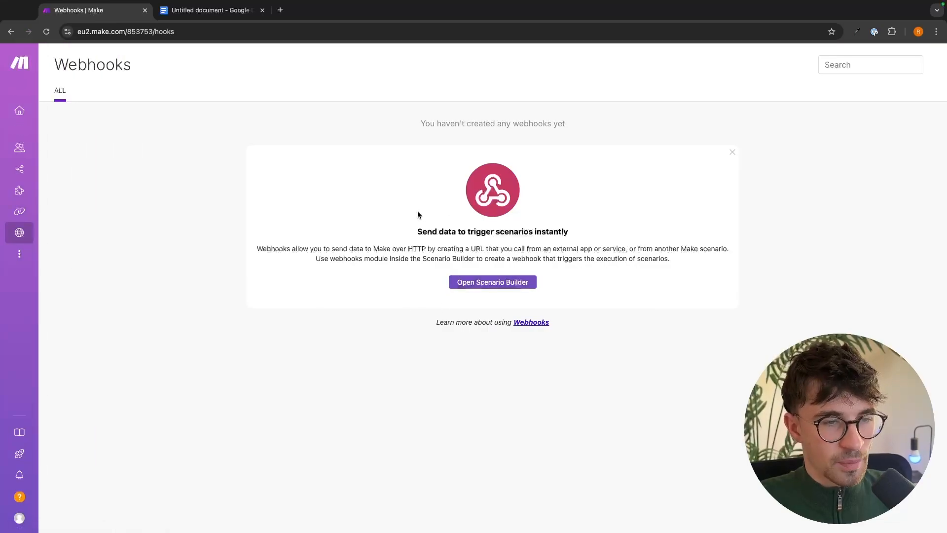
drag(394, 222, 685, 267)
click(581, 249)
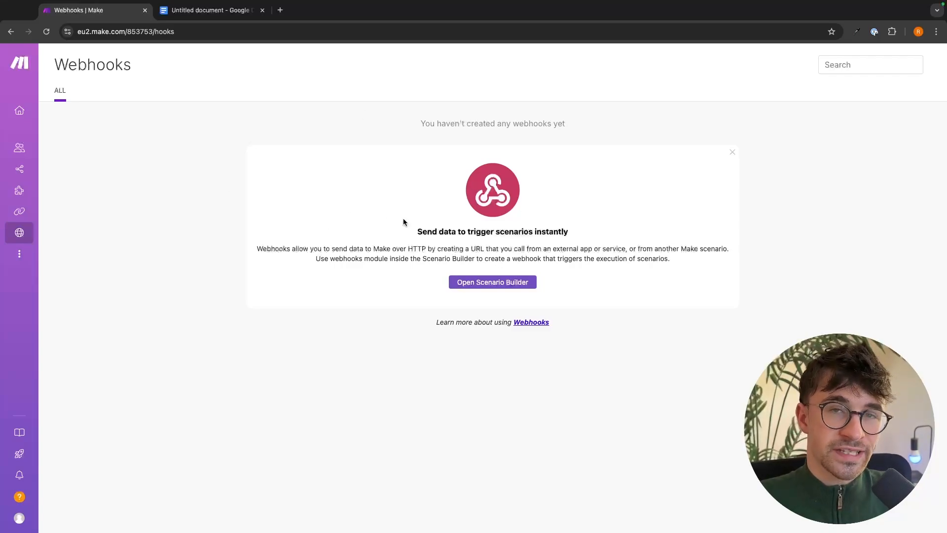
Create a new scenario from the All scenarios list and focus its All Apps search box.
mouse_move(24, 229)
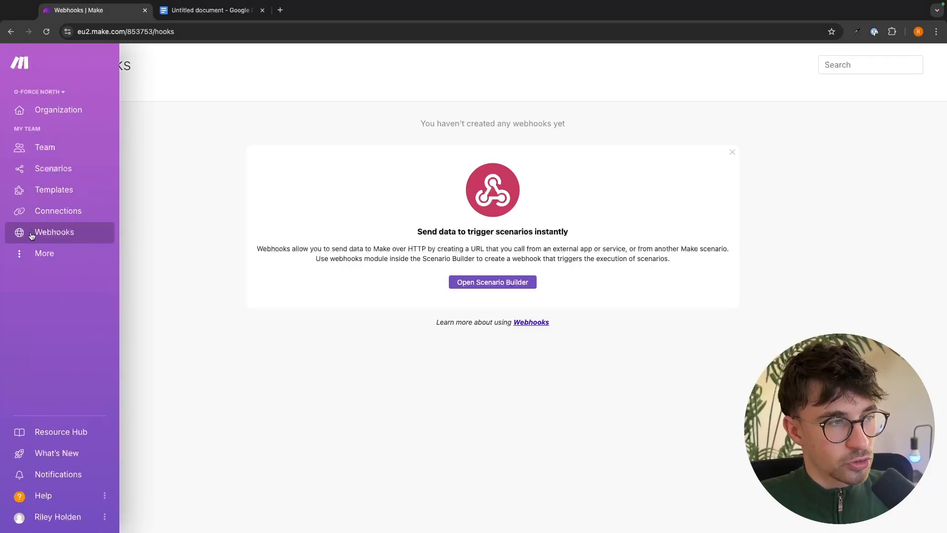
click(35, 173)
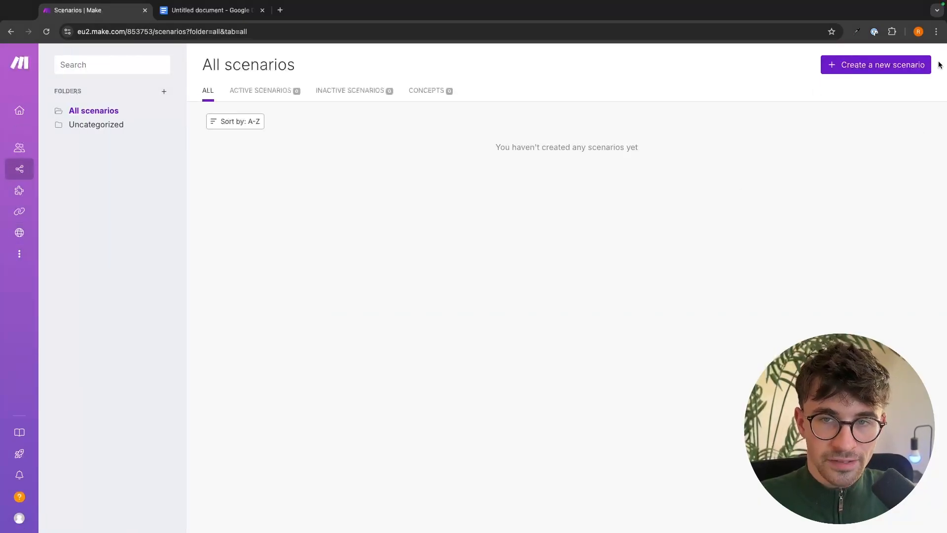
click(845, 67)
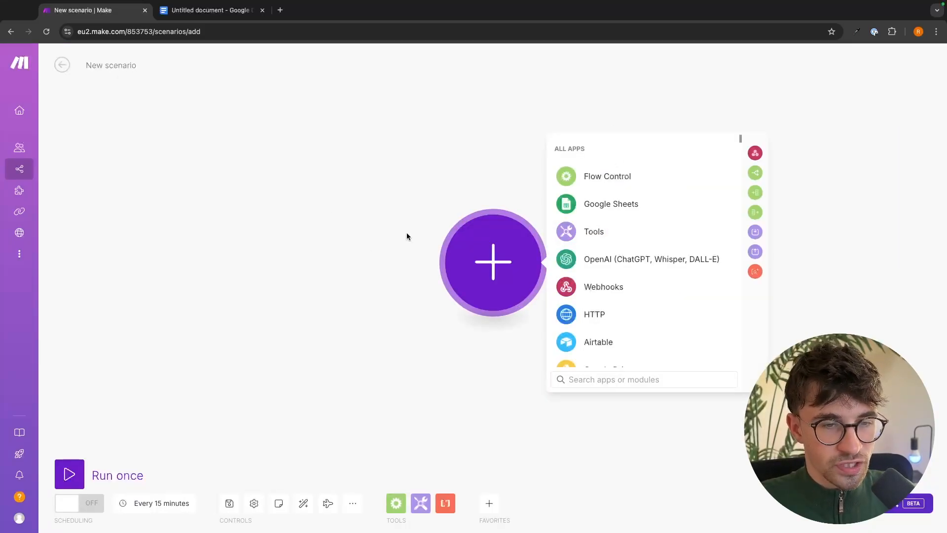
scroll(611, 242, down, 4)
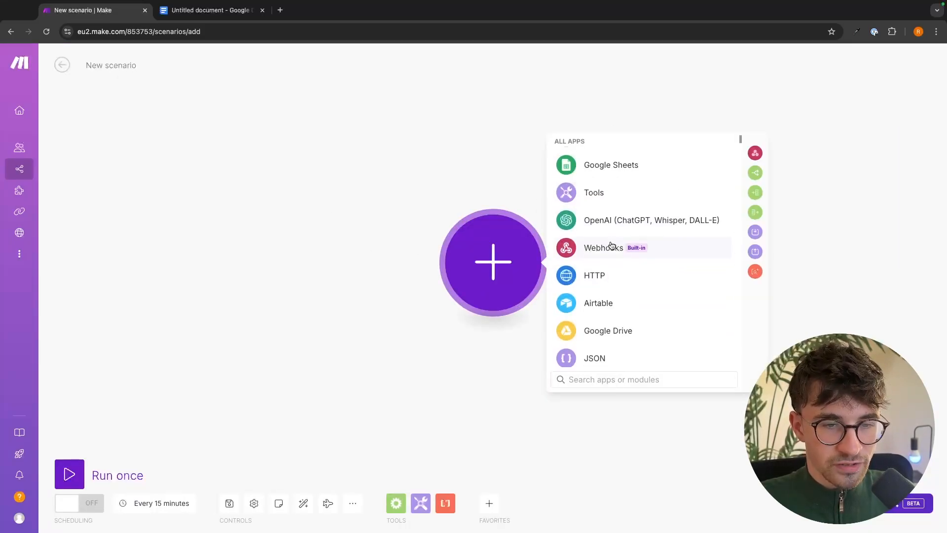
scroll(643, 212, down, 15)
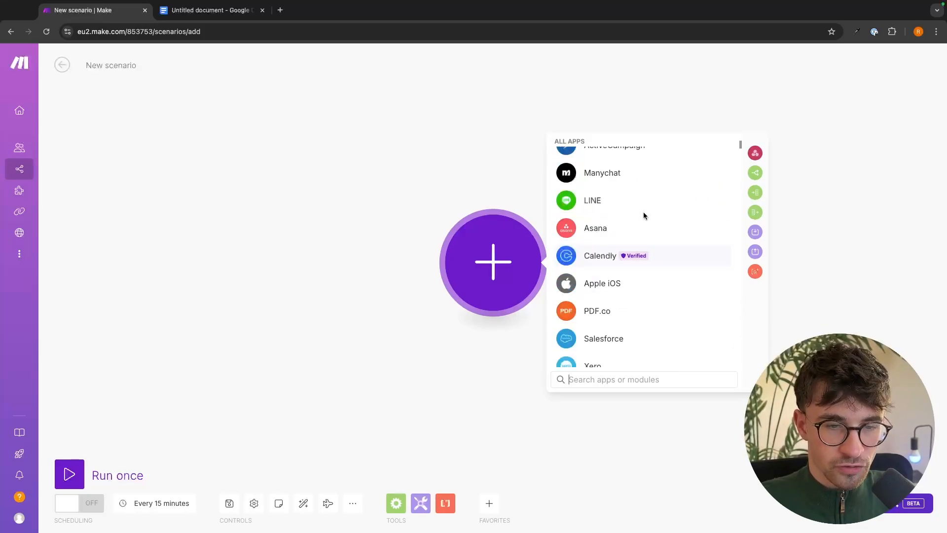
click(582, 381)
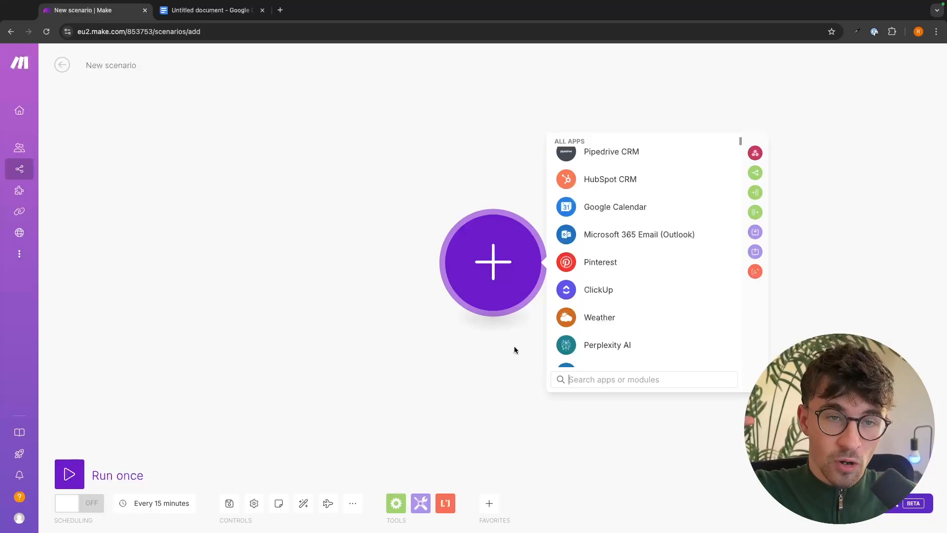
scroll(605, 266, up, 5)
scroll(609, 256, down, 1)
scroll(607, 256, up, 1)
Search 'forms', pick Google Forms, and add its Watch Responses trigger.
text(forms)
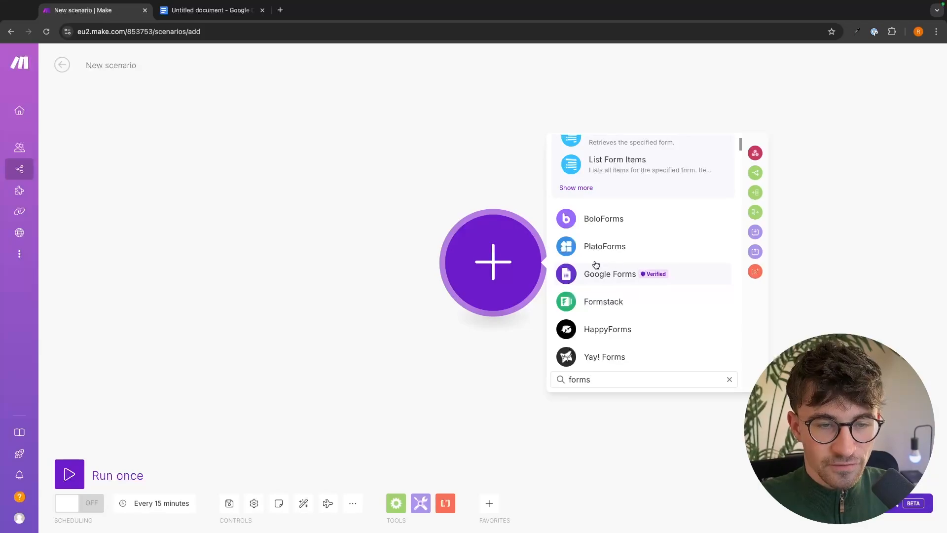
click(626, 280)
scroll(672, 284, down, 3)
scroll(672, 281, down, 3)
scroll(676, 207, up, 6)
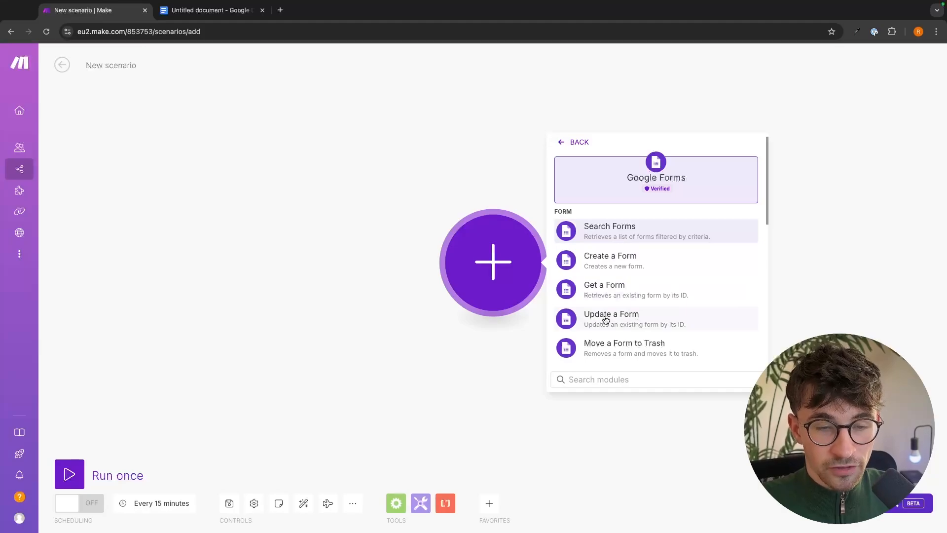
scroll(650, 310, down, 3)
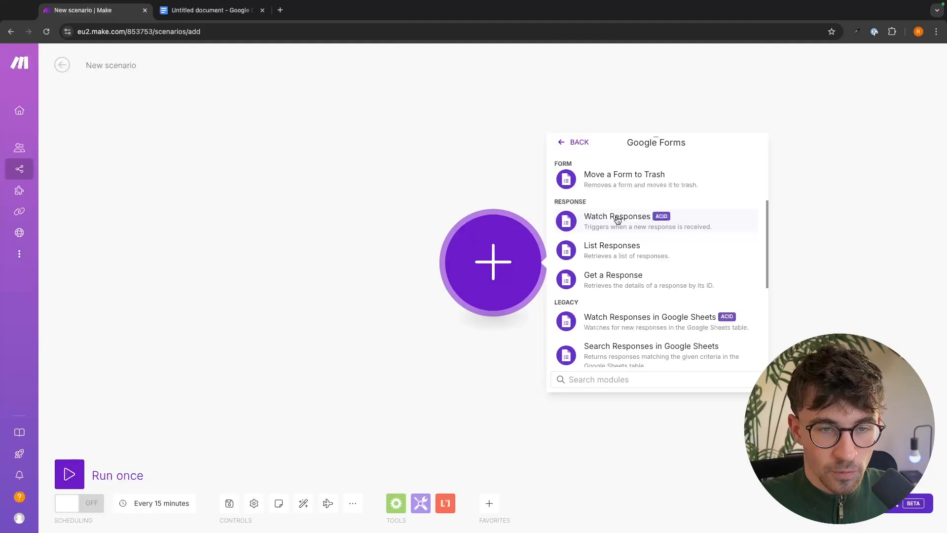
click(618, 220)
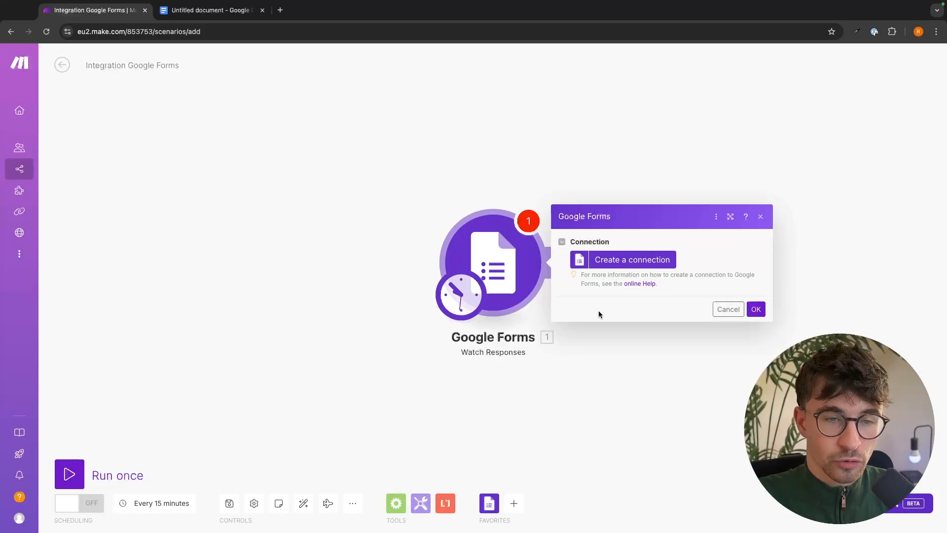
Create a new Google Forms connection named 'Booking Form' and start signing in with Google.
click(597, 263)
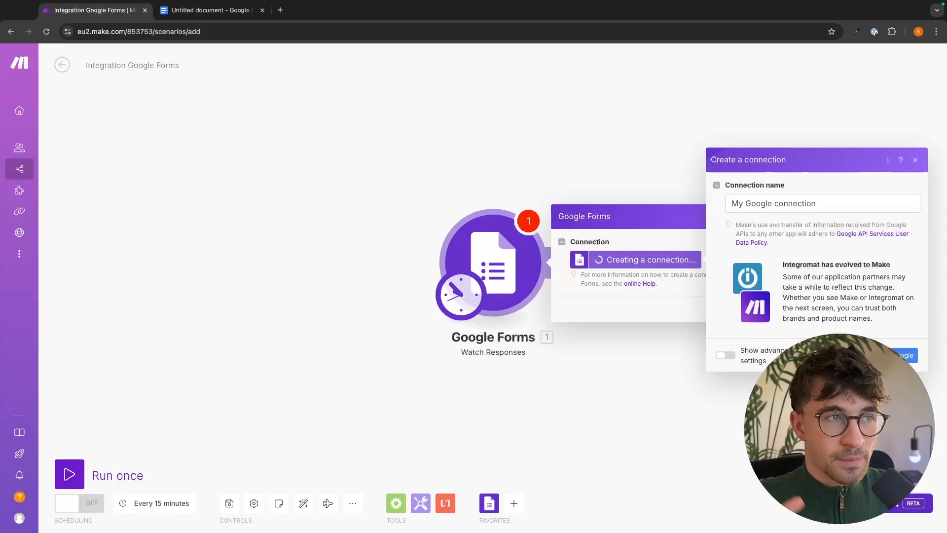
drag(732, 204, 818, 206)
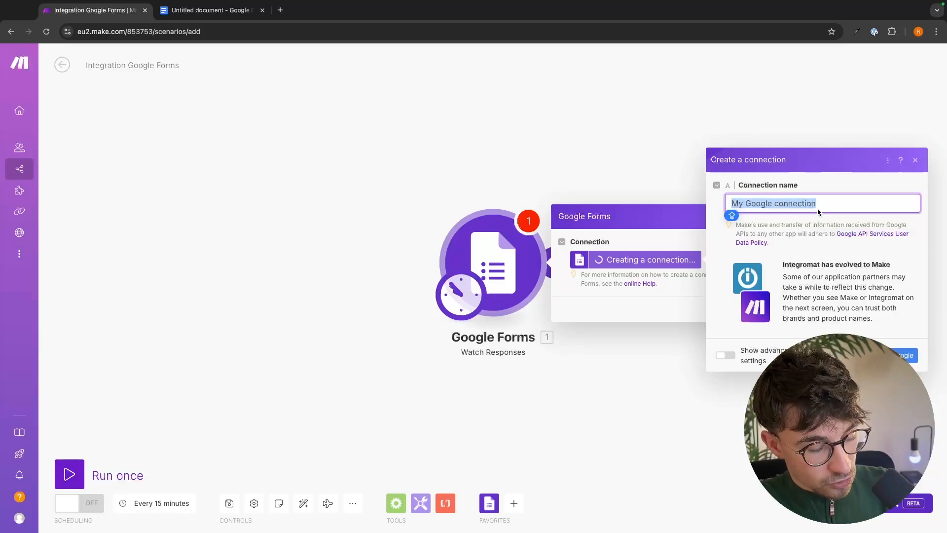
text(Booking Form)
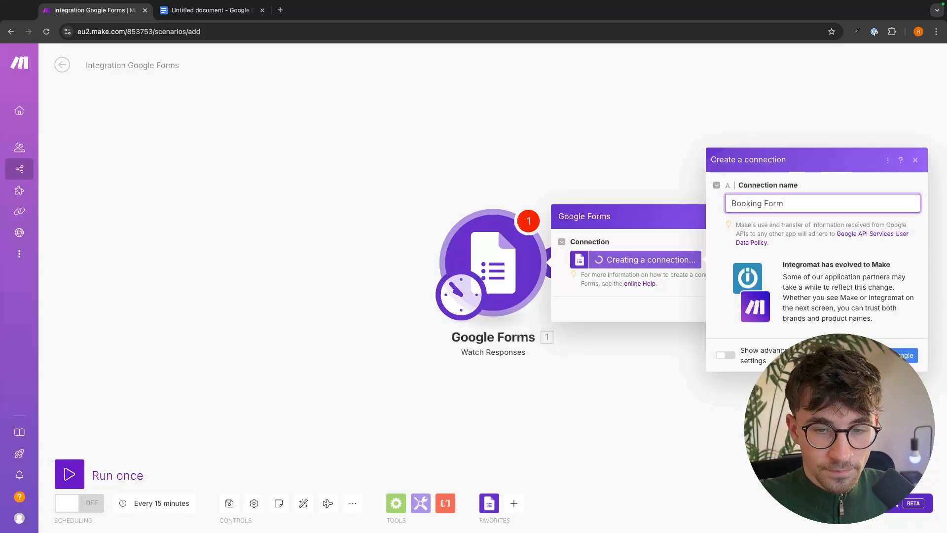
click(906, 355)
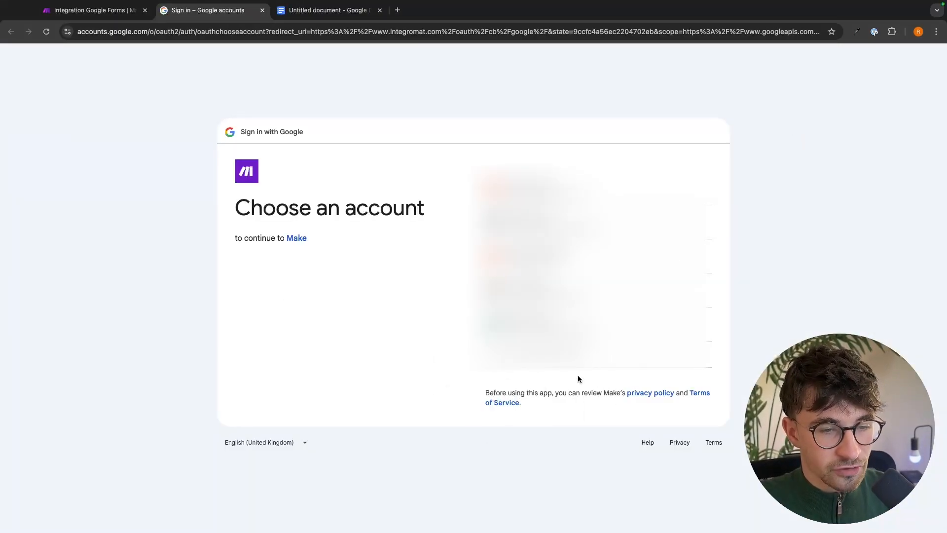
Pick the Google account to authorise the Booking Form connection.
click(553, 188)
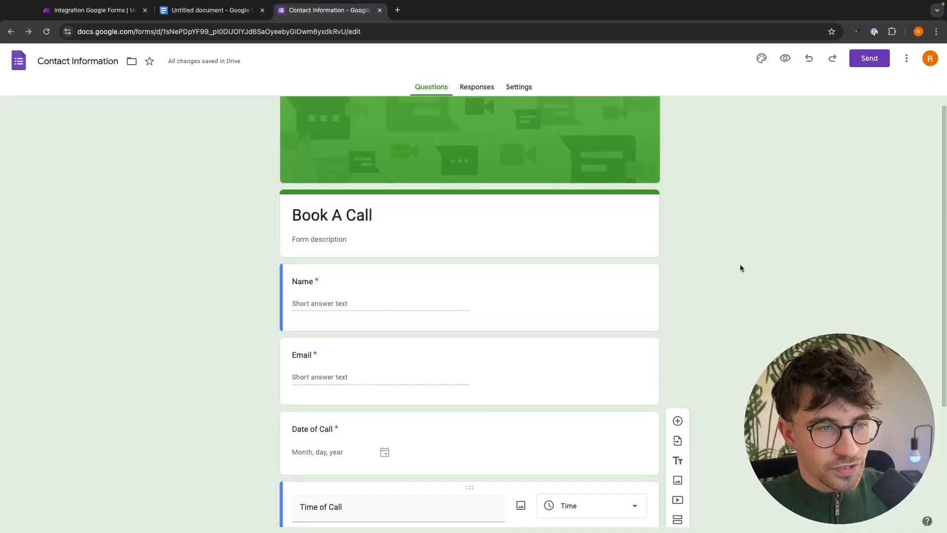
scroll(258, 412, down, 3)
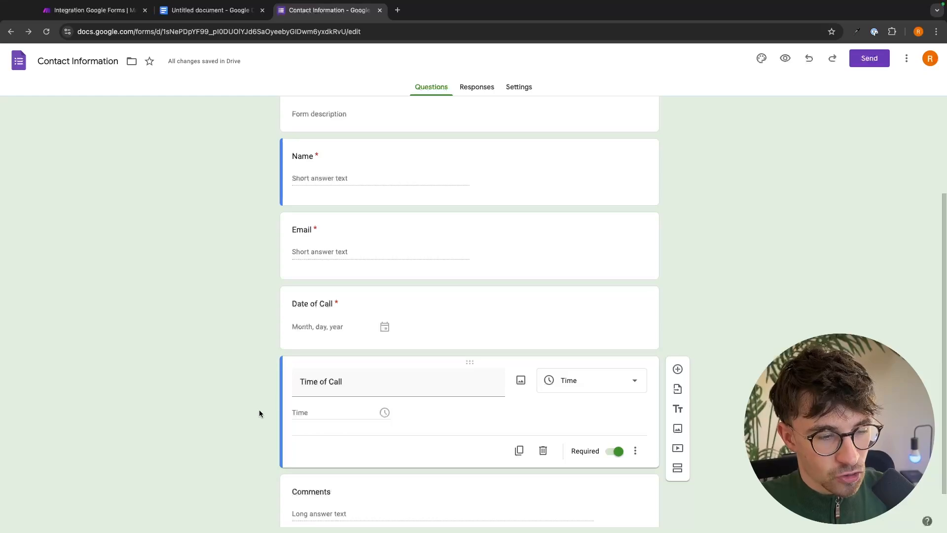
scroll(186, 431, down, 1)
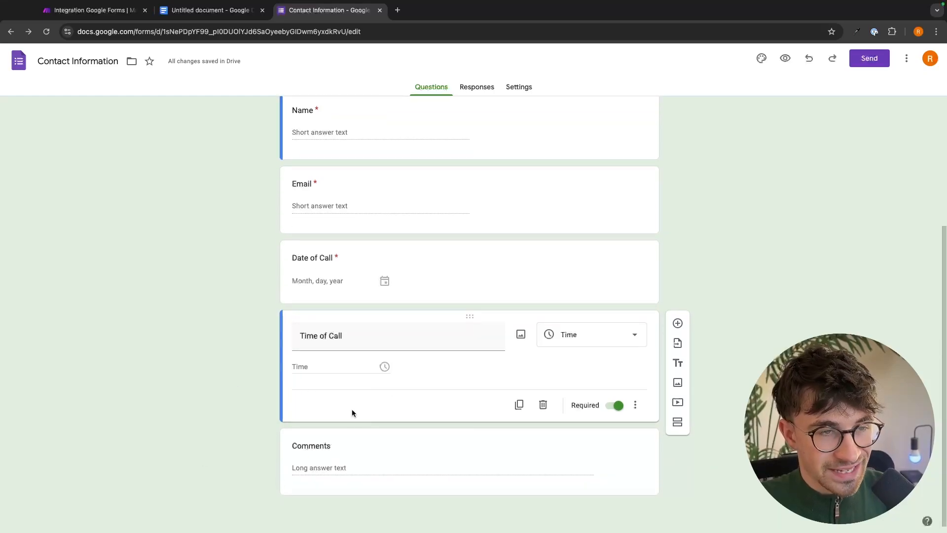
scroll(351, 415, up, 4)
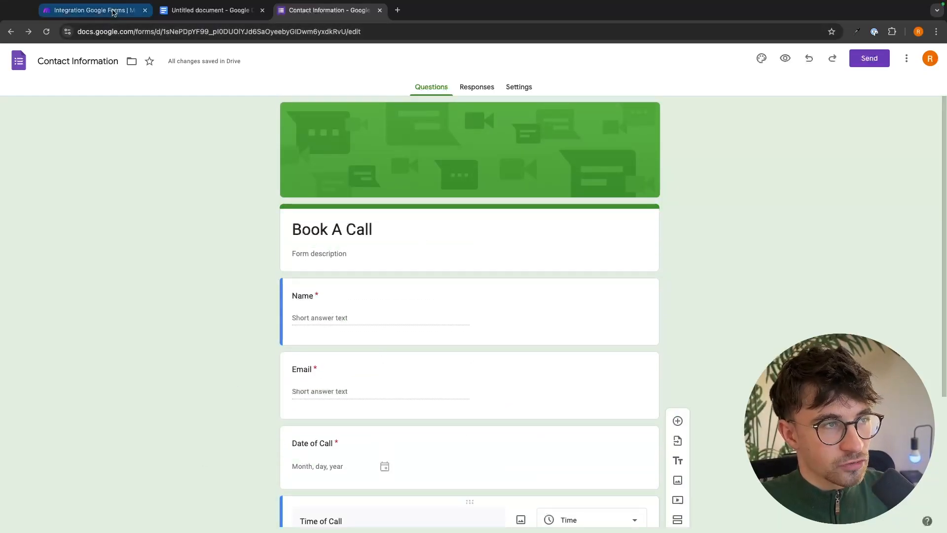
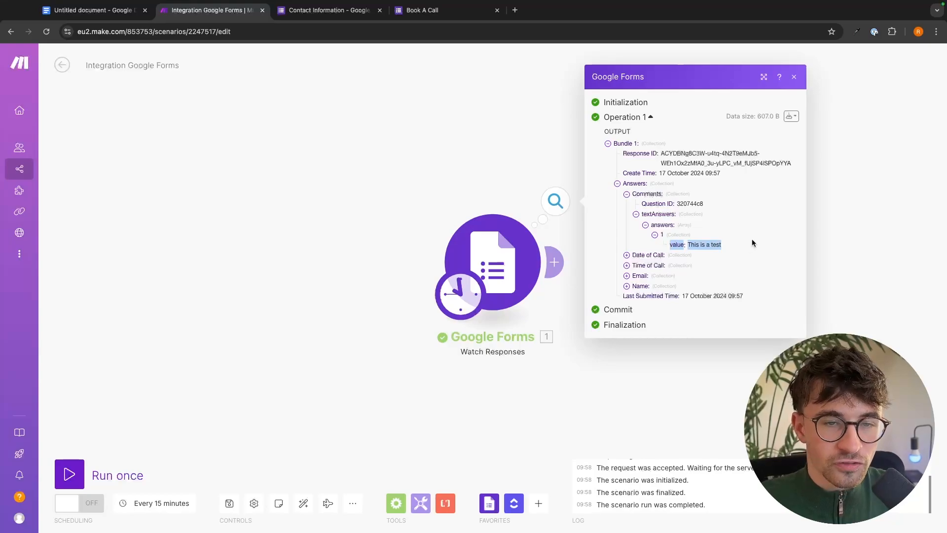
Inspect the test response's 'This is a test comment' answer in the run output.
click(760, 245)
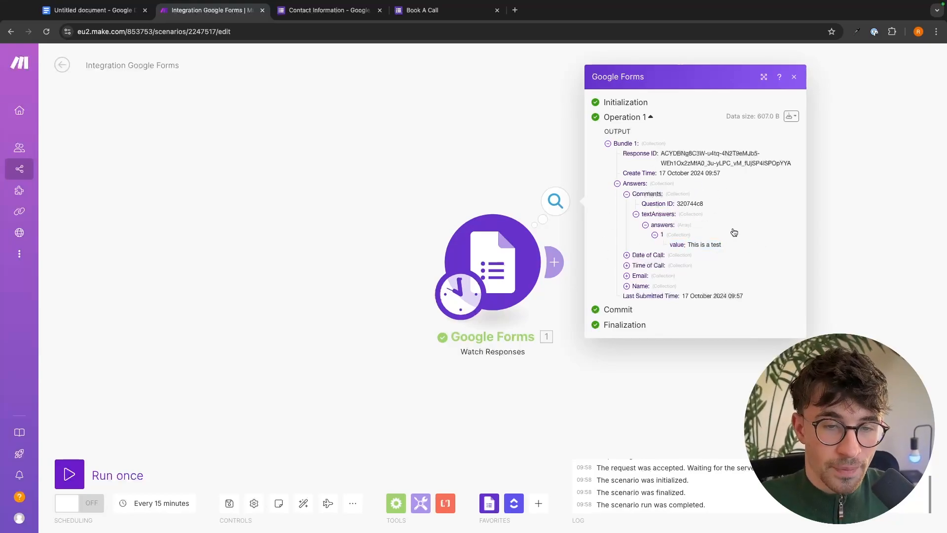
click(636, 214)
click(634, 231)
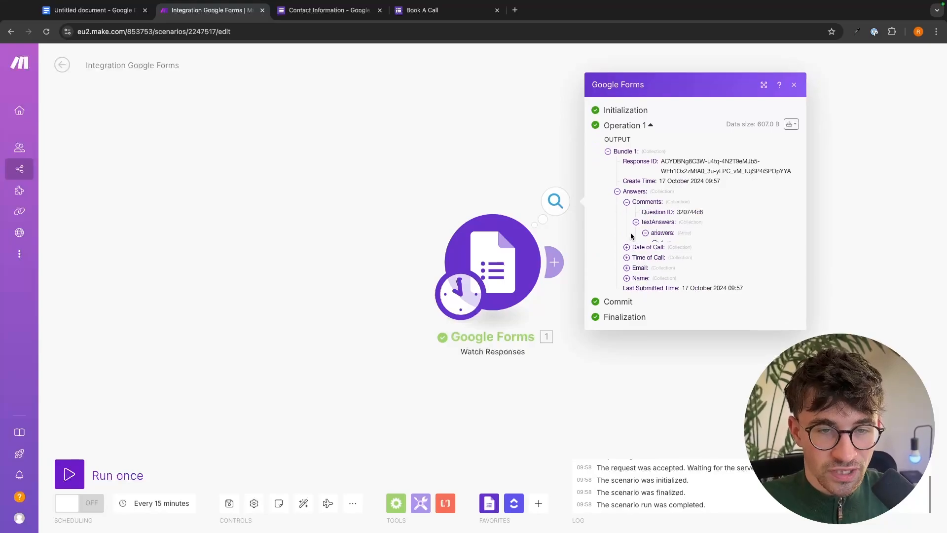
mouse_move(671, 247)
mouse_down()
mouse_move(736, 247)
mouse_move(671, 245)
mouse_up()
click(736, 248)
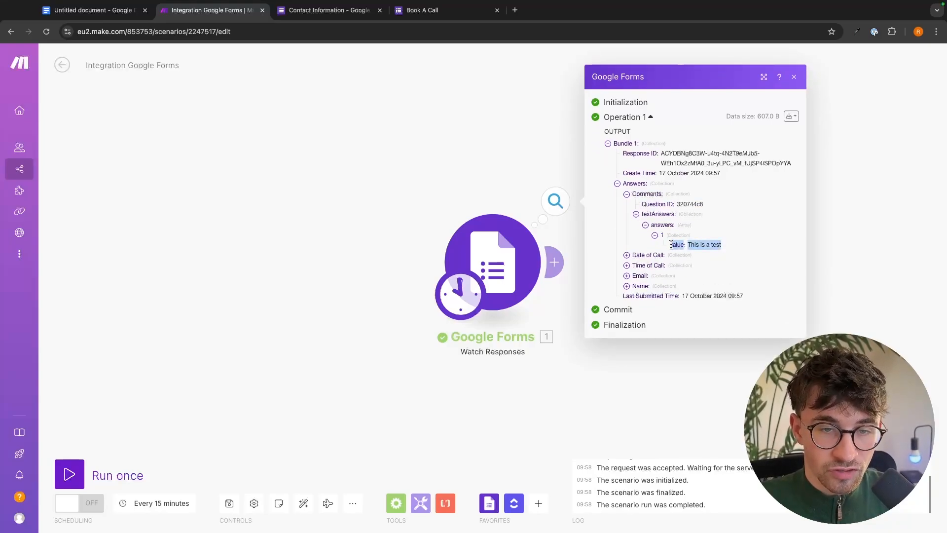
click(724, 260)
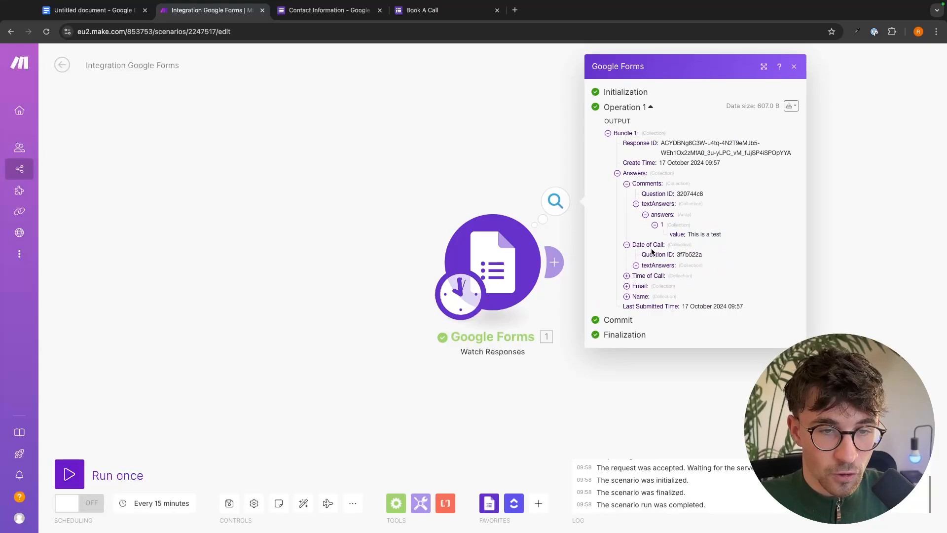
click(627, 246)
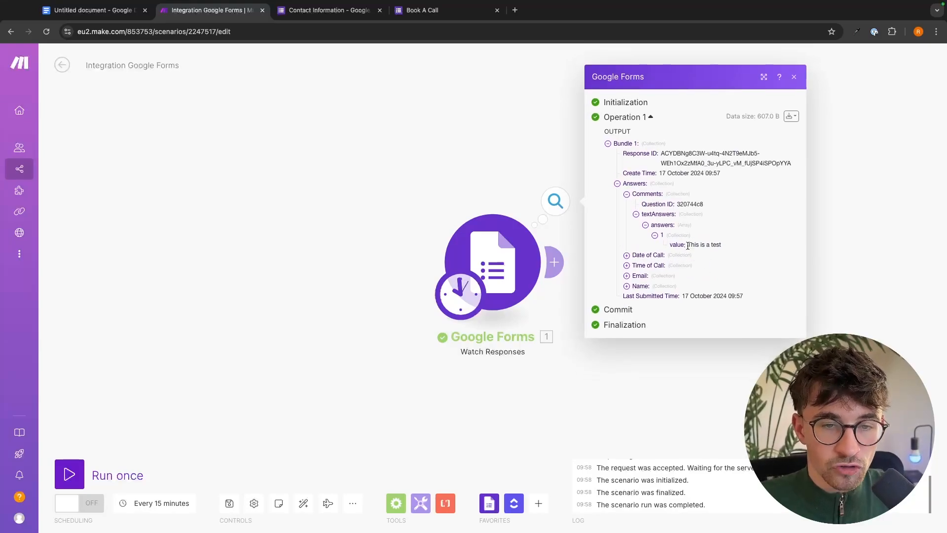
drag(669, 246, 726, 248)
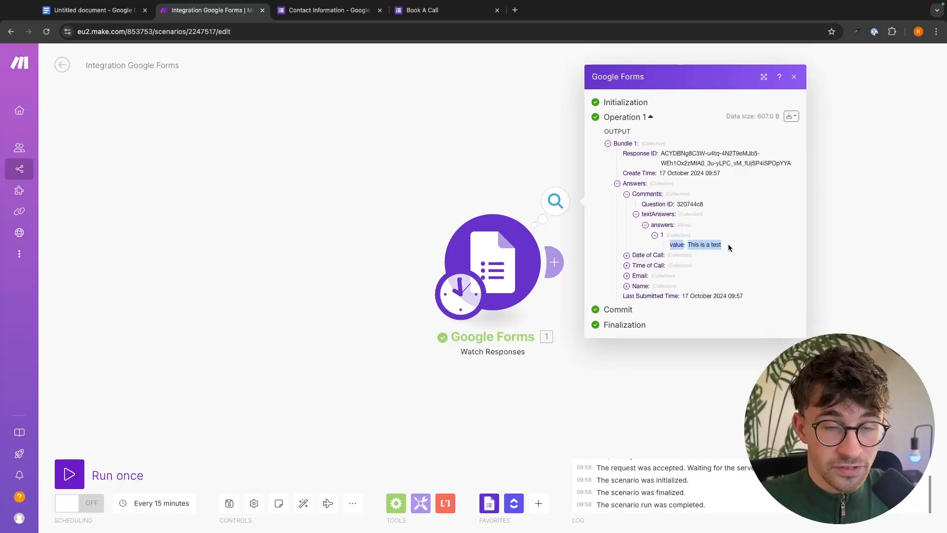
click(730, 248)
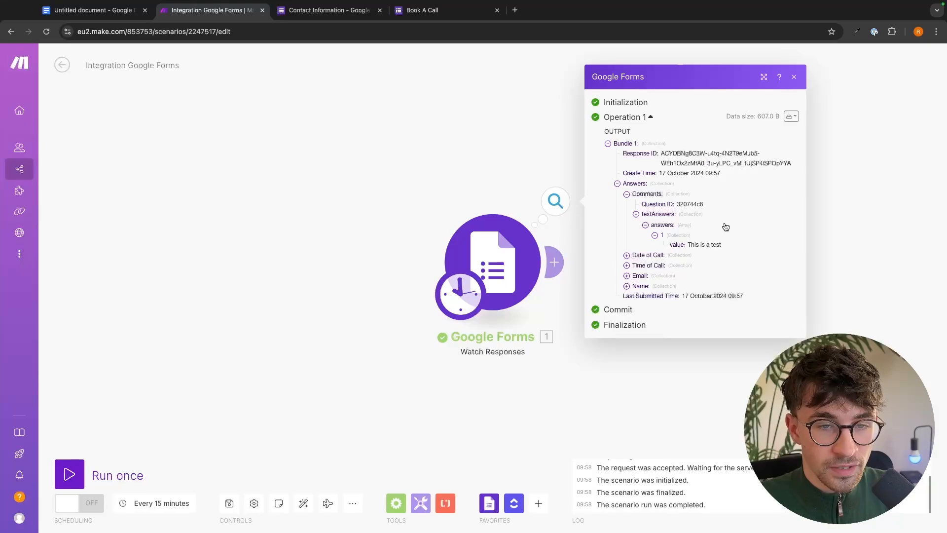
Drill into Date of Call to check its 2024-10-17 value, then close the output inspector.
click(627, 255)
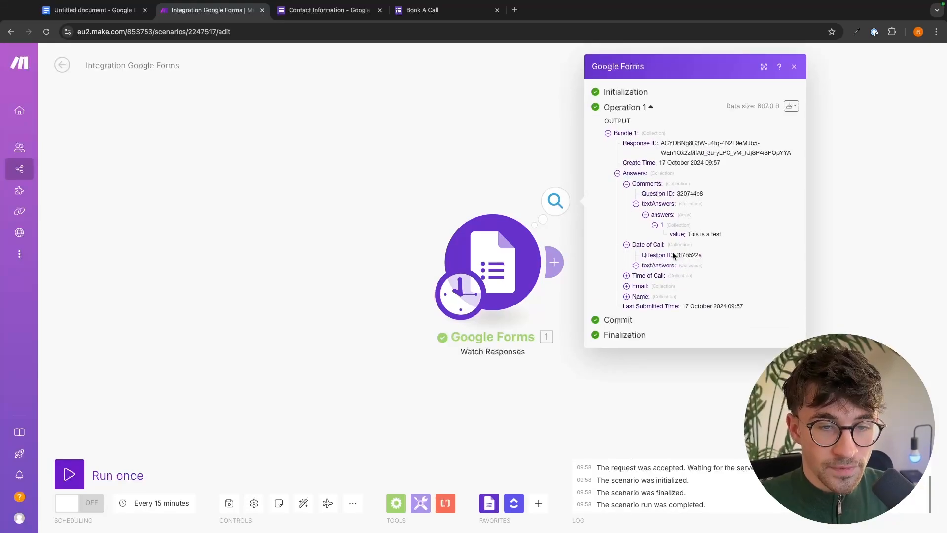
click(636, 267)
click(645, 270)
click(655, 280)
drag(670, 290, 720, 291)
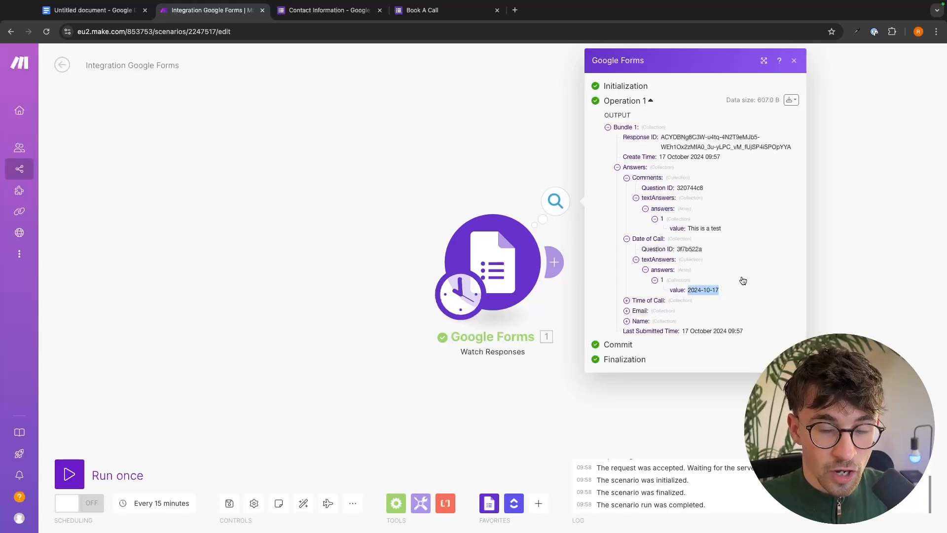
click(720, 292)
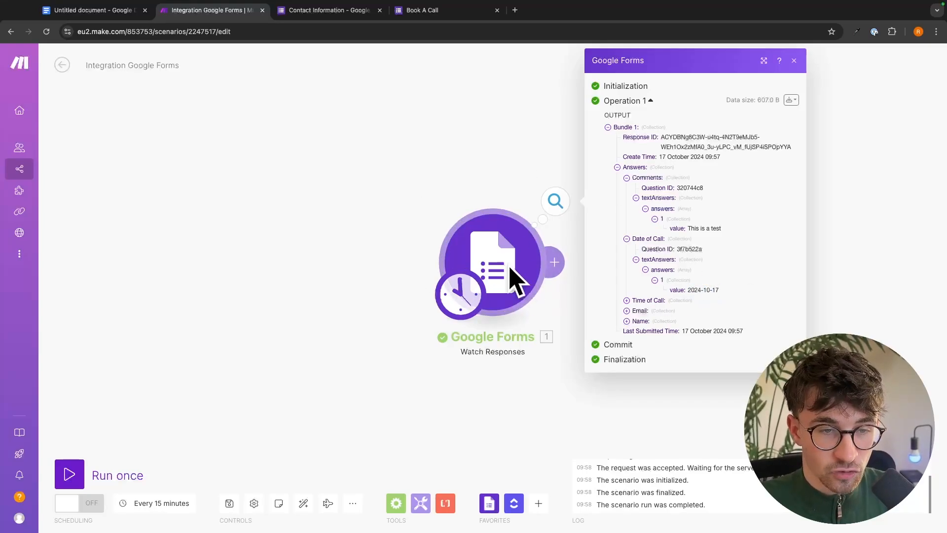
click(429, 225)
drag(428, 225, 398, 223)
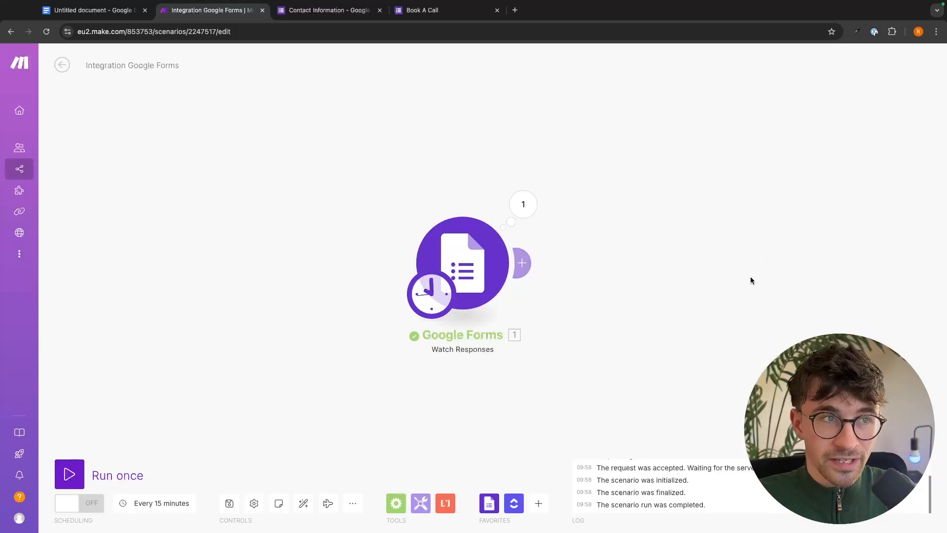
Dismiss the Contact Information form's Send form dialog and return to the Make scenario.
click(341, 10)
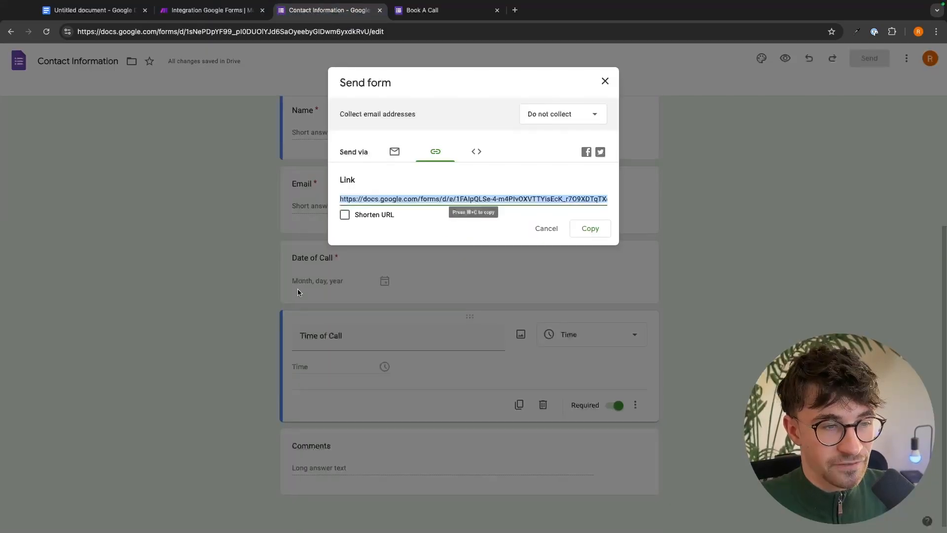
click(605, 81)
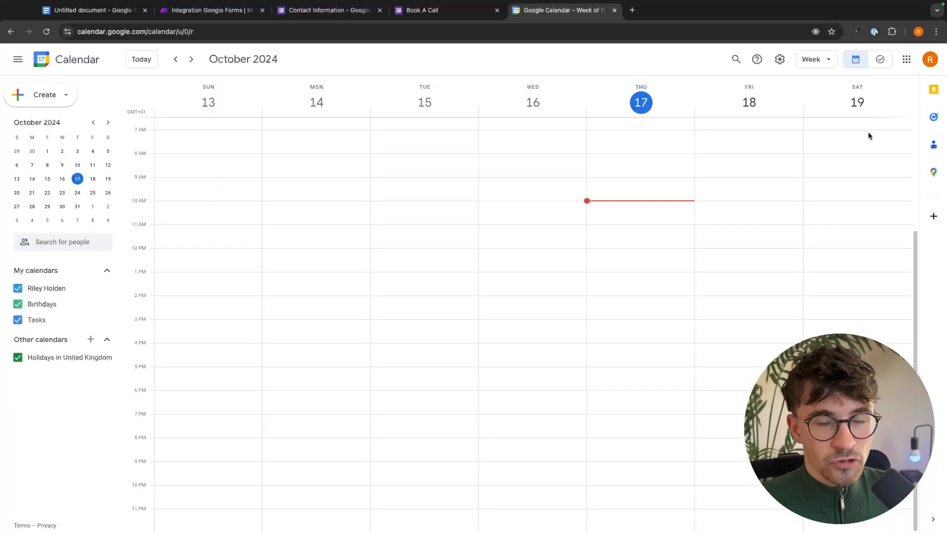
click(212, 10)
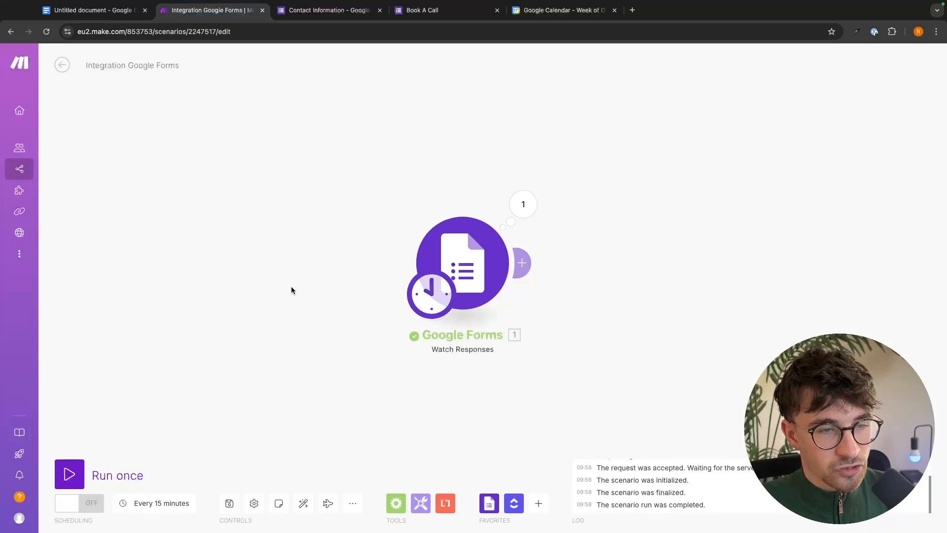
Add a Google Calendar Create an Event module after the Google Forms trigger.
click(524, 264)
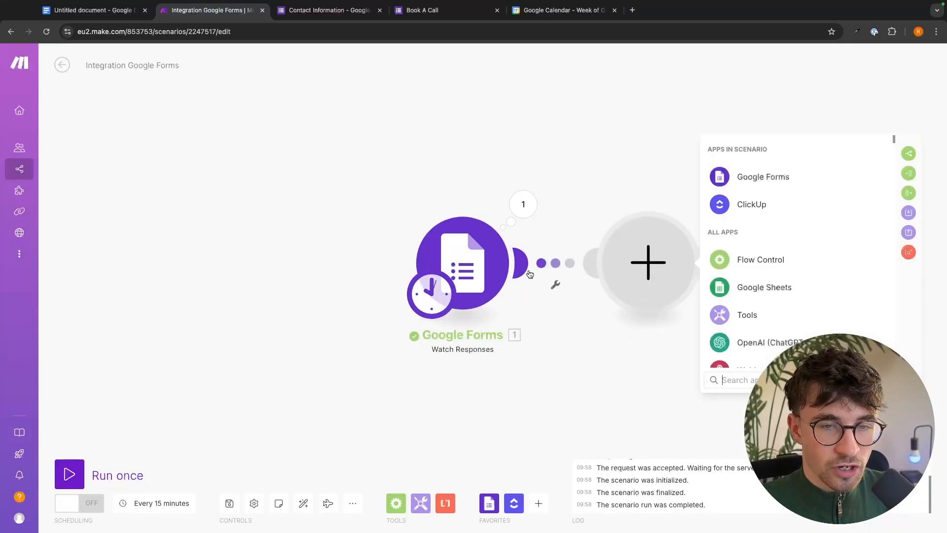
text(calend)
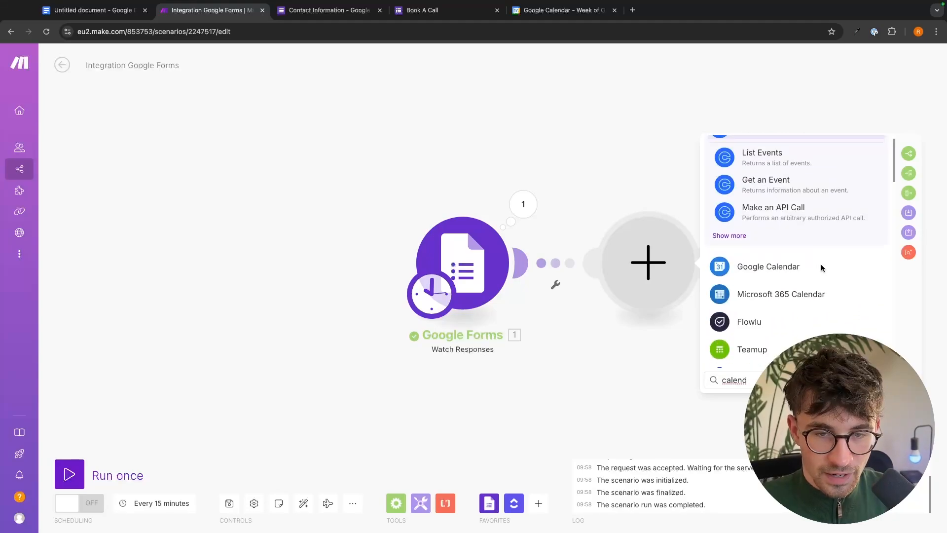
click(766, 267)
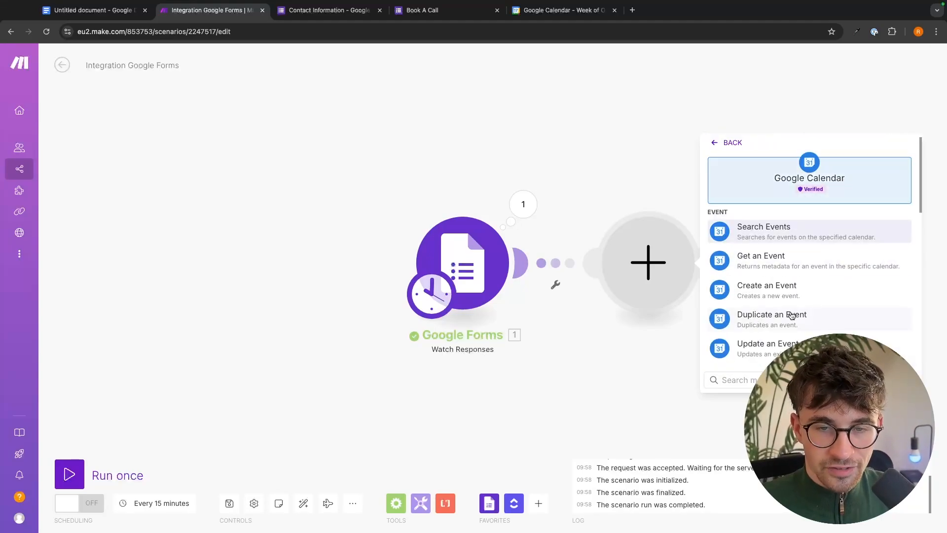
scroll(812, 281, down, 10)
scroll(814, 282, up, 10)
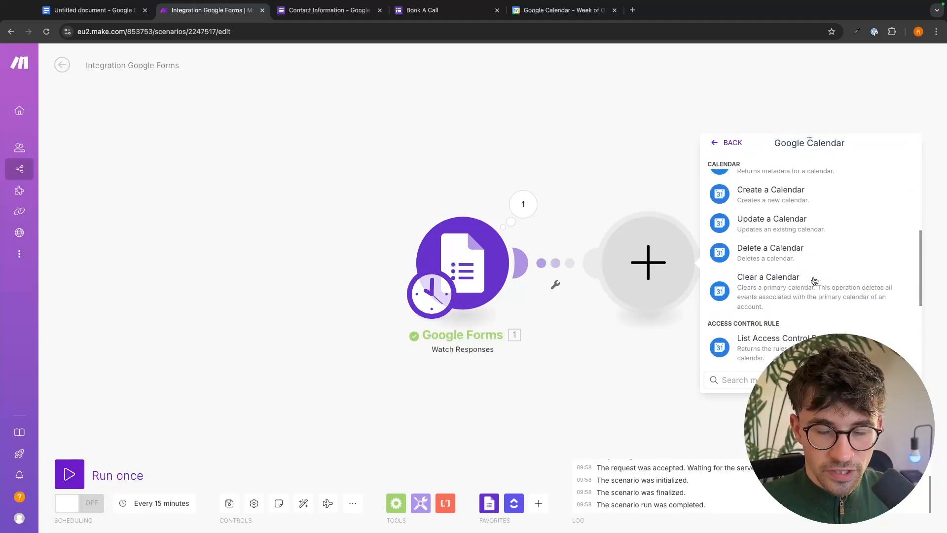
click(813, 282)
Authorise calendar access through the Booking Form connection and clear the 'Sales call' event name.
click(794, 278)
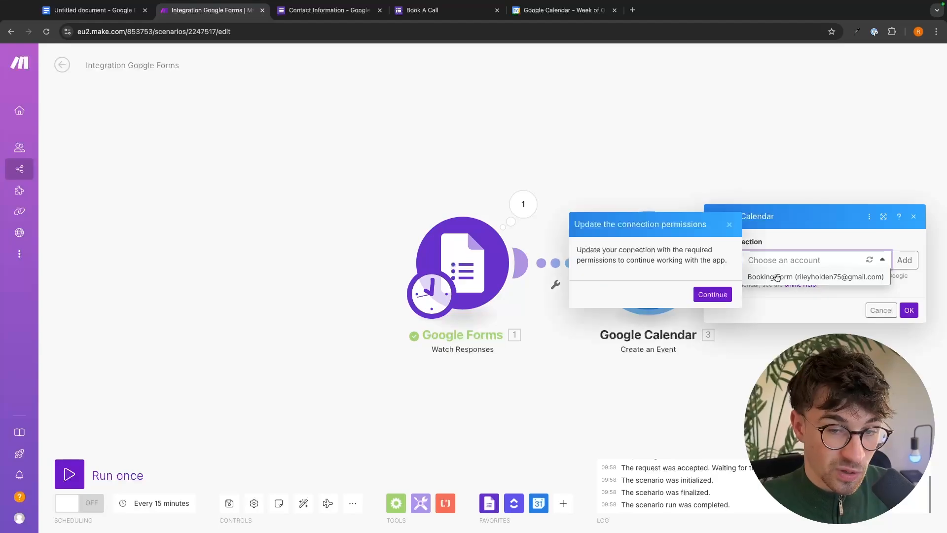
click(722, 294)
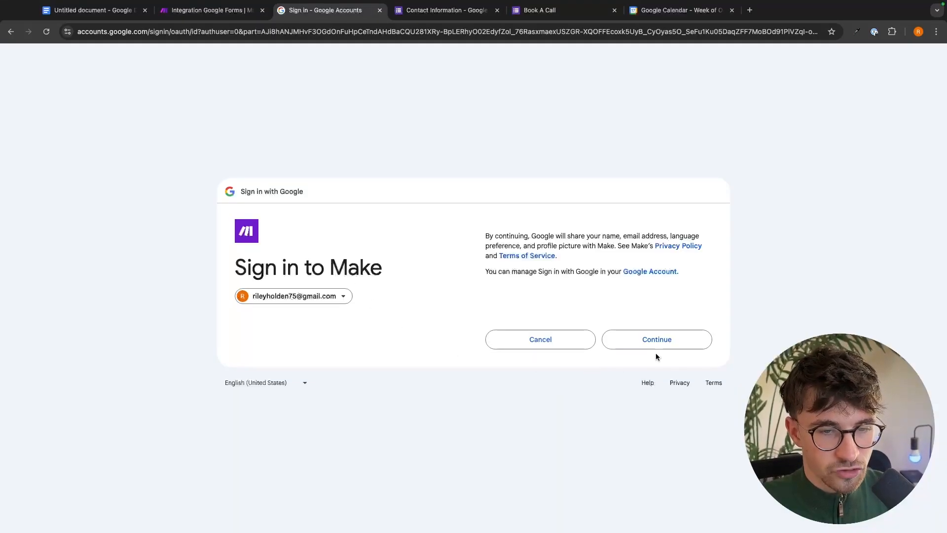
click(664, 346)
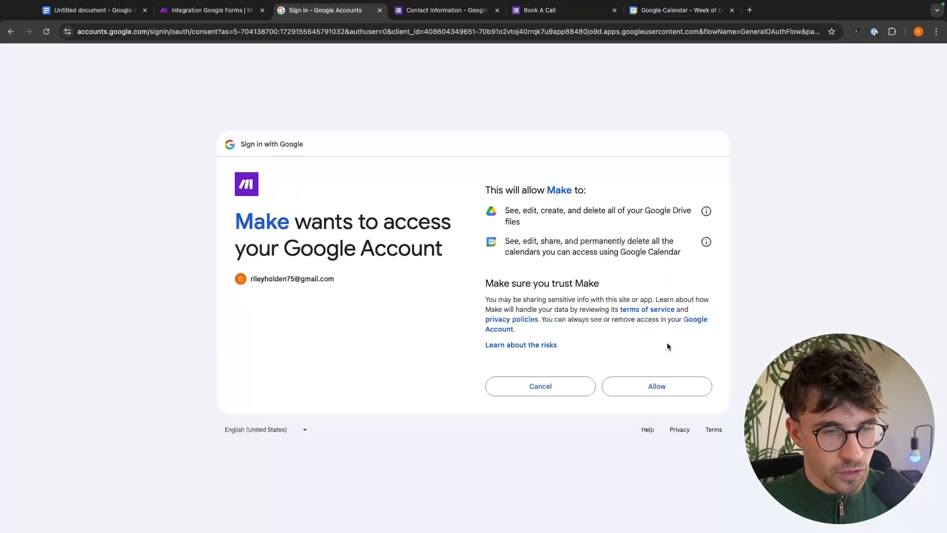
click(644, 389)
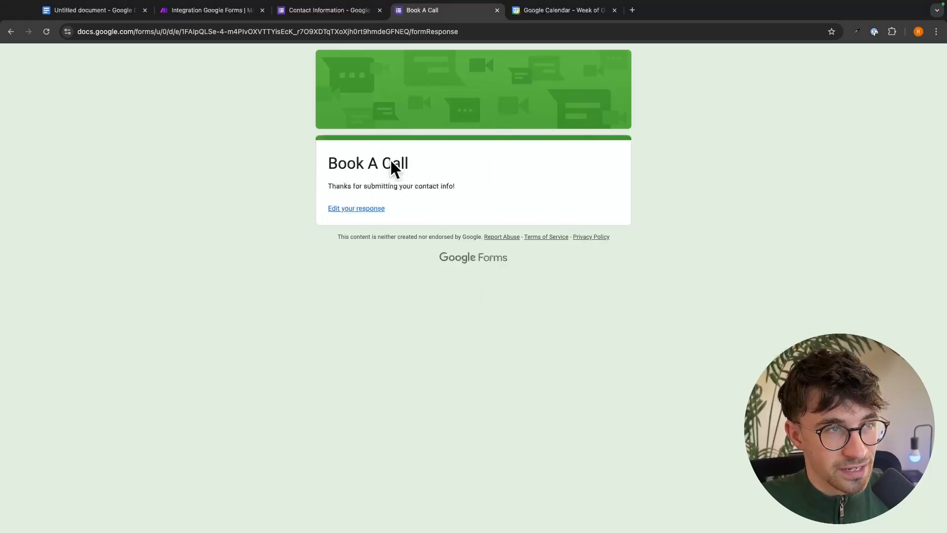
click(217, 11)
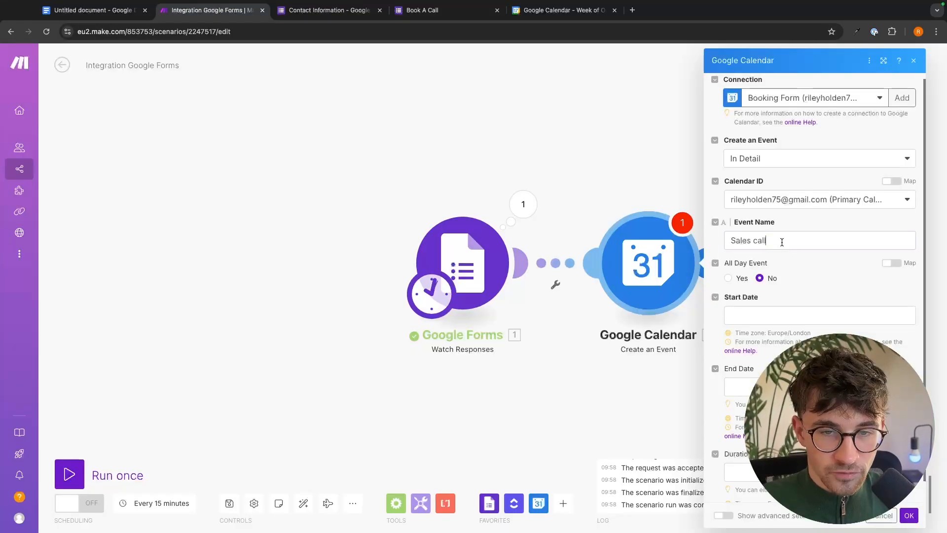
triple_click(782, 242)
key(BackSpace)
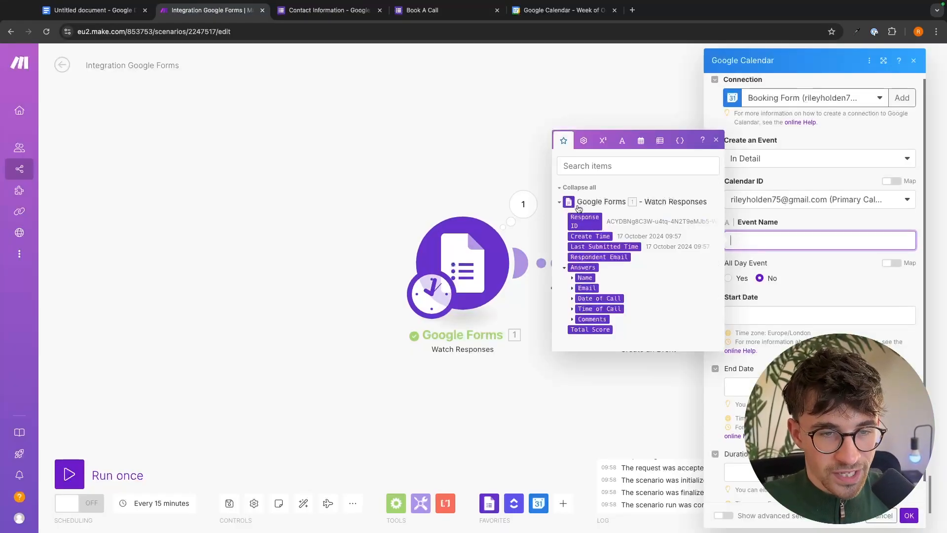
Map the form's Email answer value into the calendar event's Event Name.
click(572, 288)
click(609, 314)
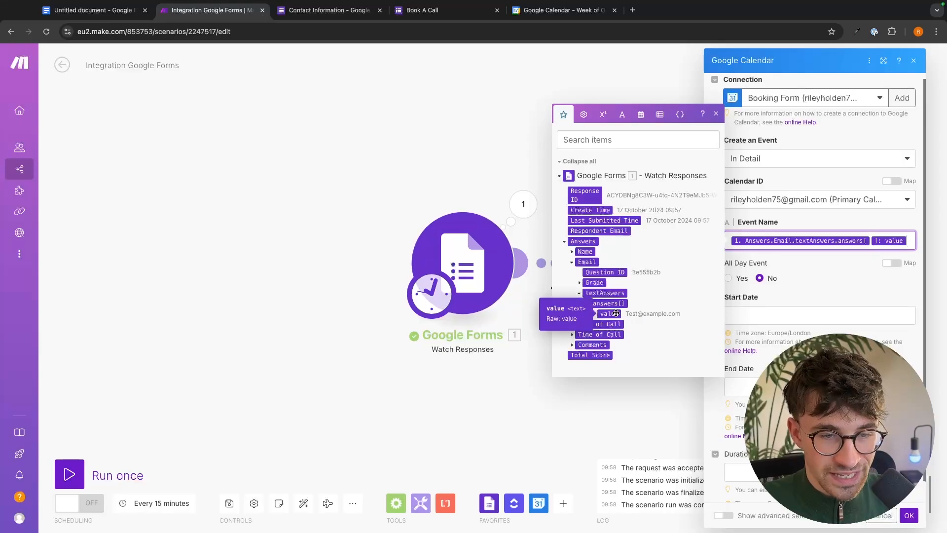
click(872, 226)
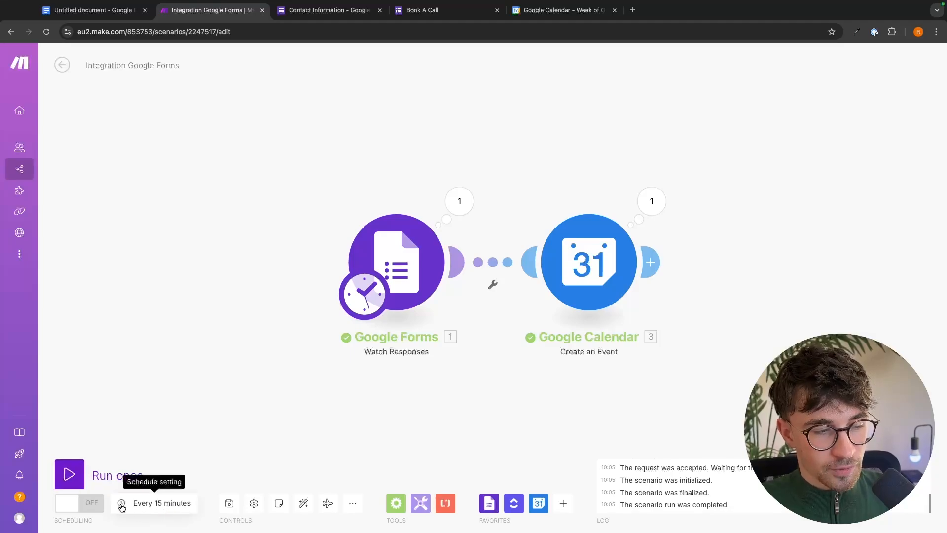
Check the schedule settings, then head to Organization, prompting the unsaved-changes warning.
click(158, 504)
click(159, 506)
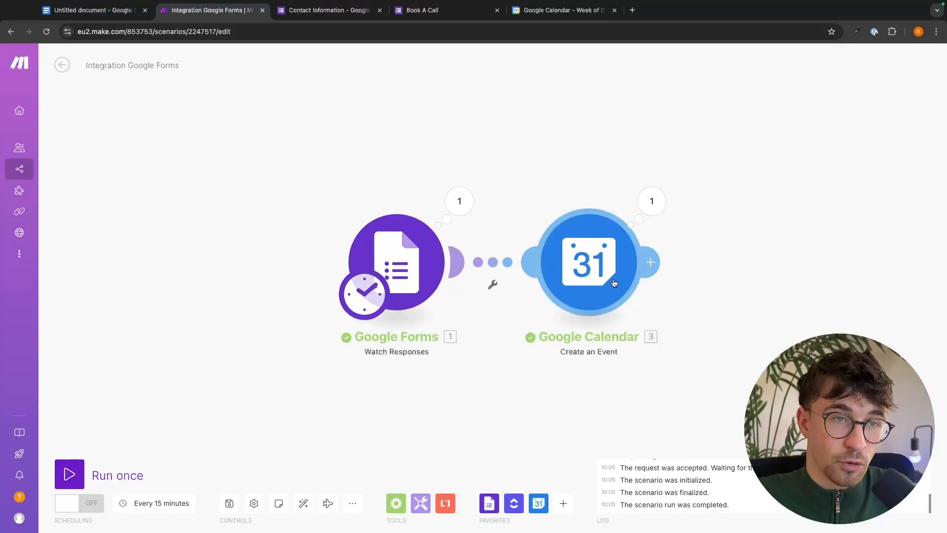
click(27, 108)
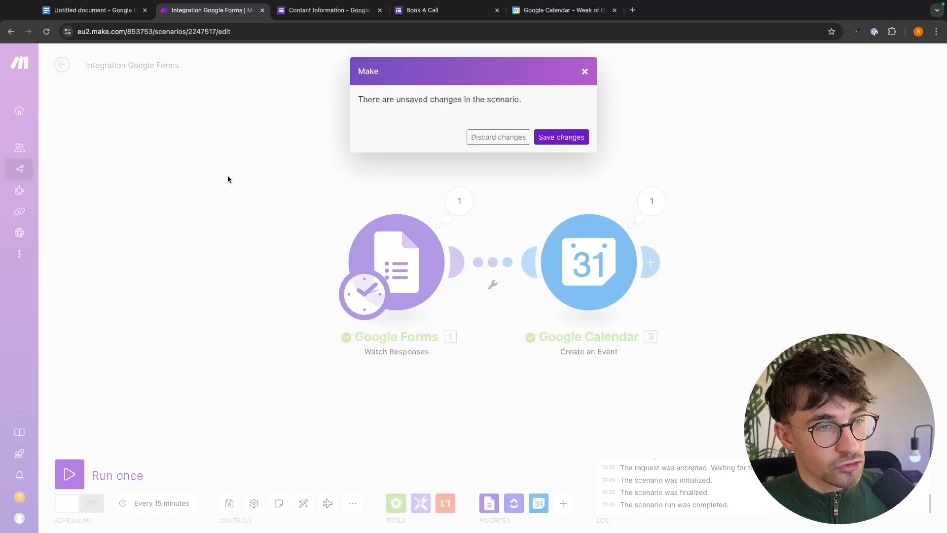
Save the scenario changes, then open Integration Google Forms from the Scenarios list.
click(543, 136)
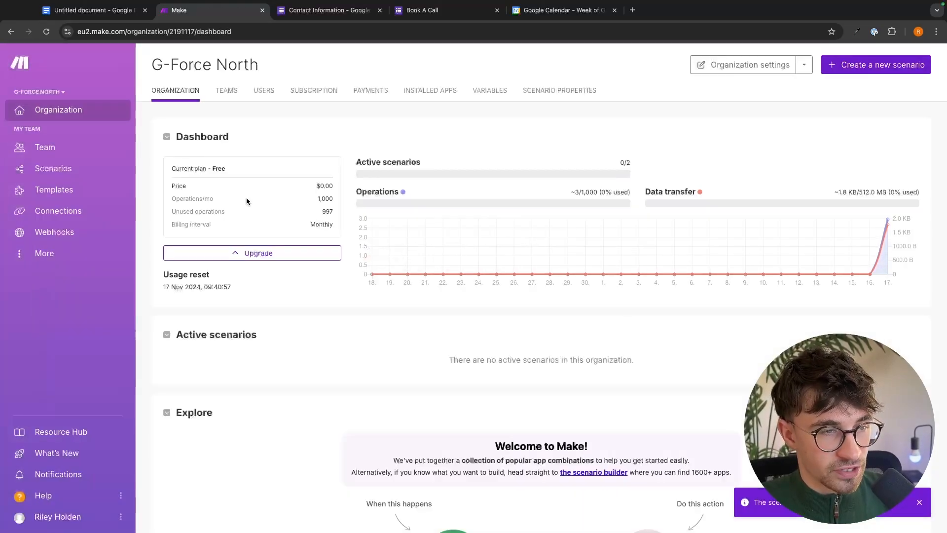
drag(170, 214, 337, 211)
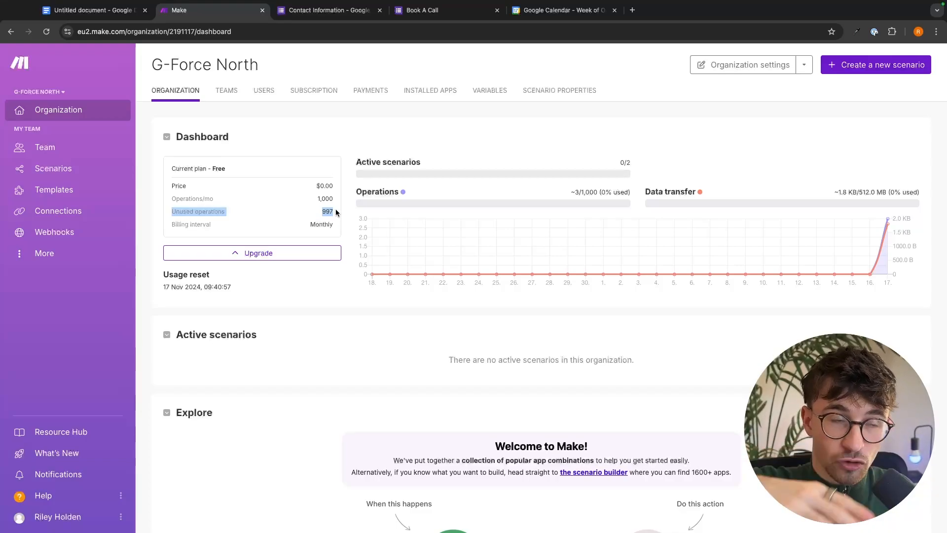
click(338, 212)
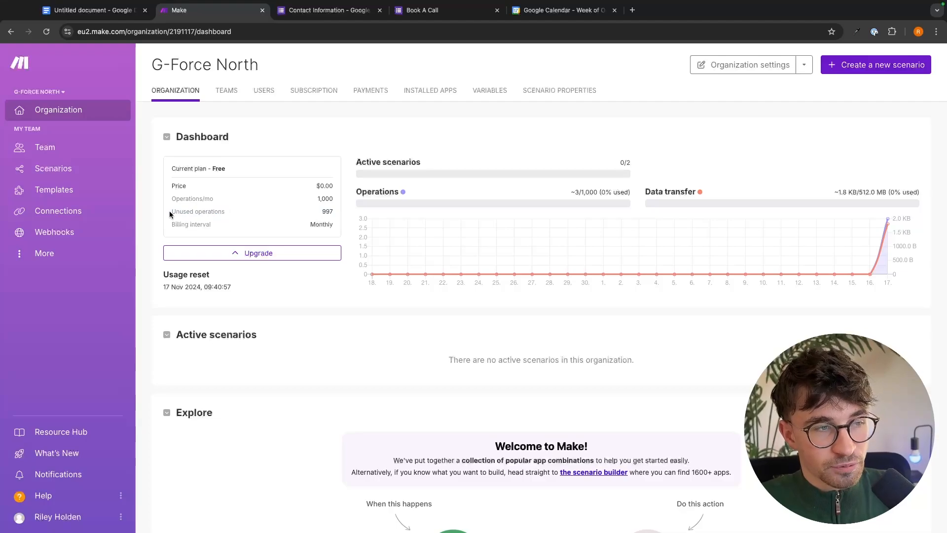
drag(170, 211, 353, 208)
click(353, 208)
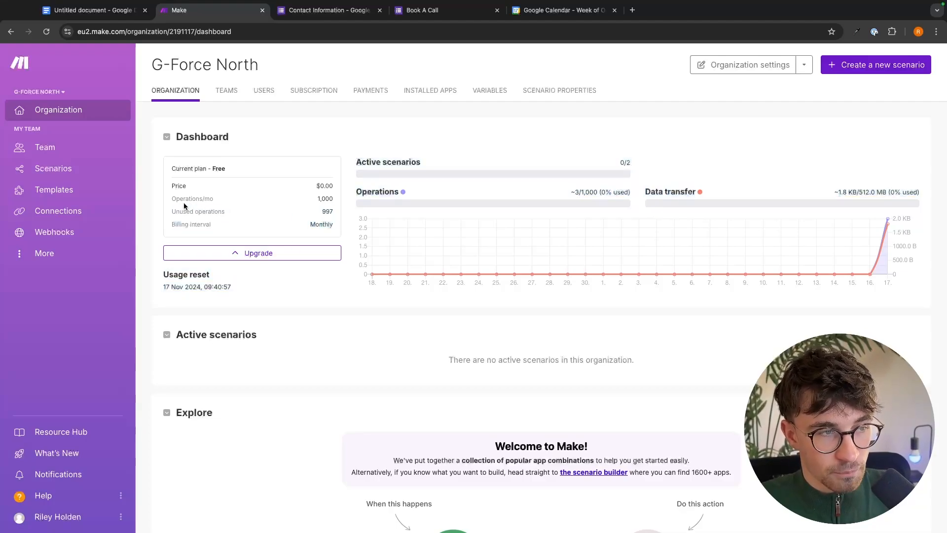
click(53, 168)
click(360, 153)
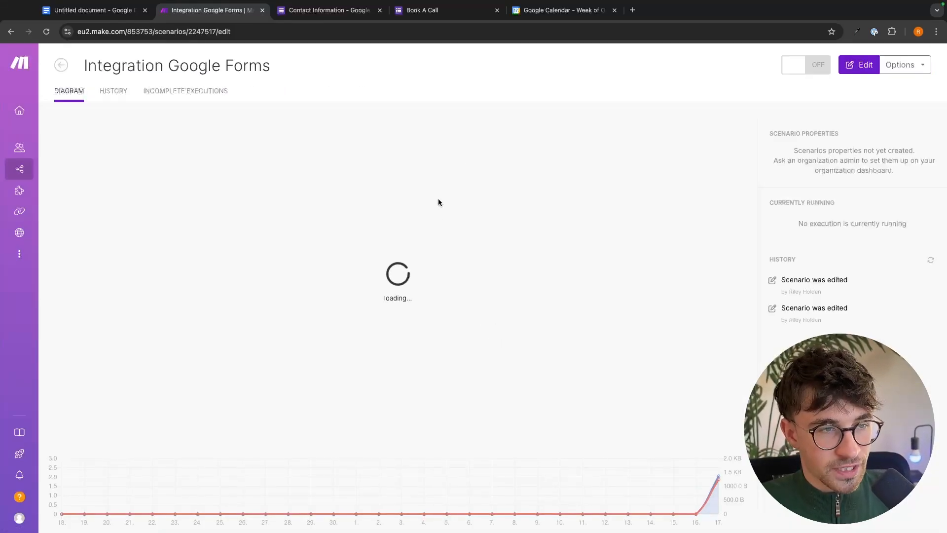
Open the scenario in the editor and try a 60-minute run interval.
click(847, 63)
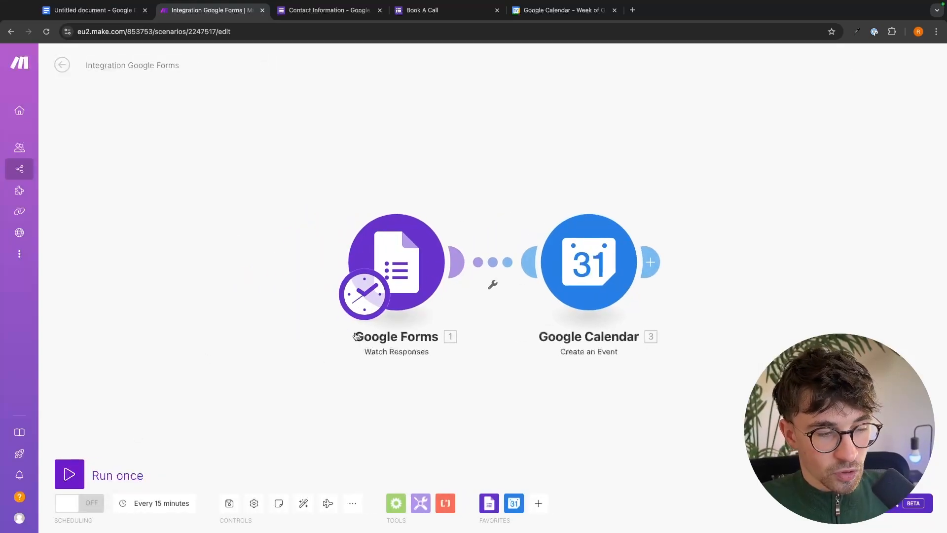
click(173, 501)
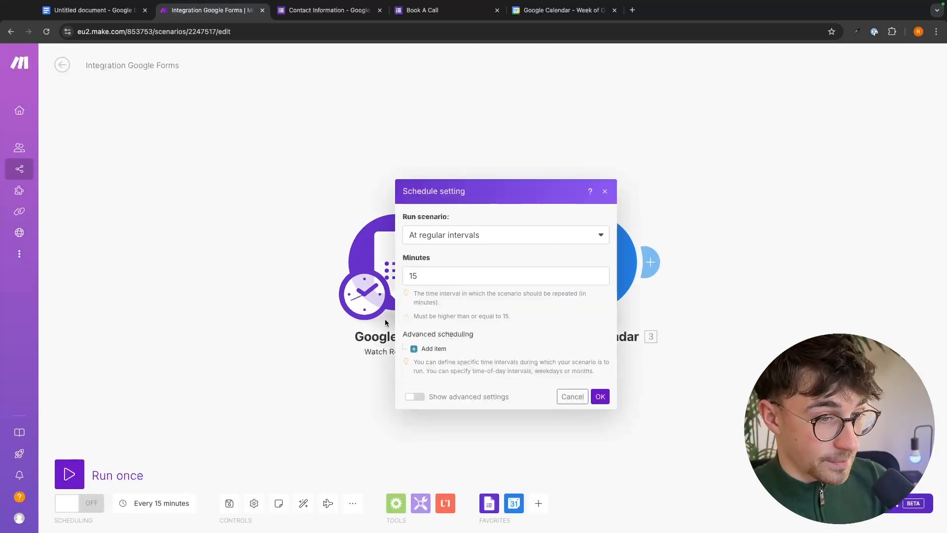
drag(438, 274, 380, 278)
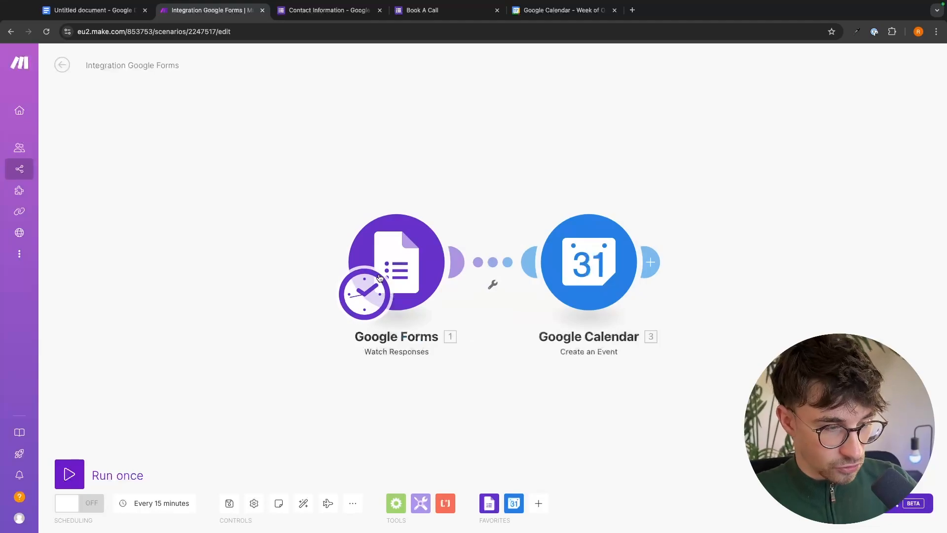
click(157, 503)
click(454, 283)
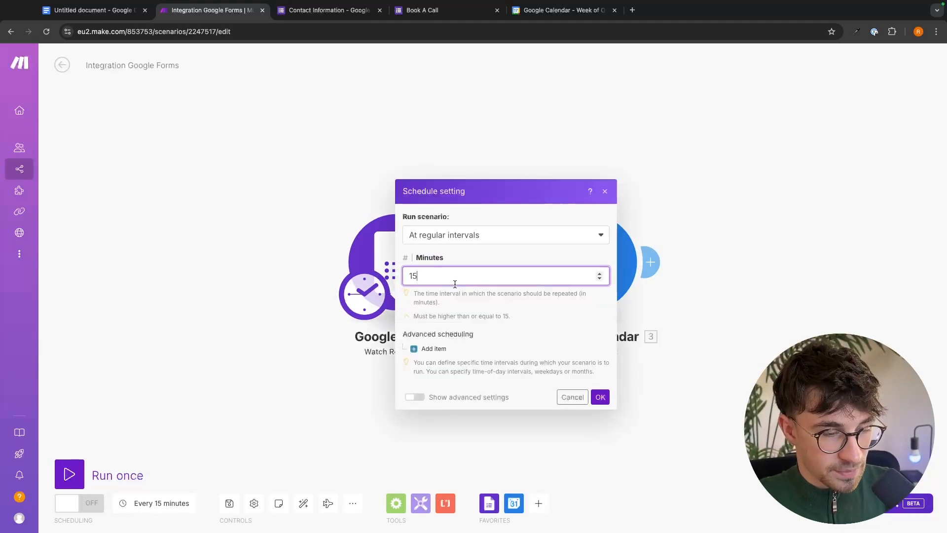
key(BackSpace)
key(BackSpace)
text(60)
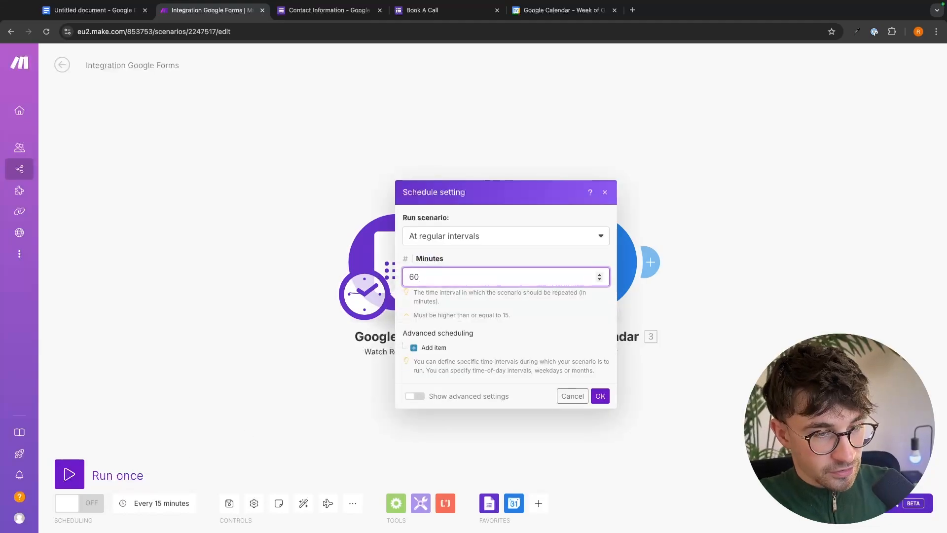
click(608, 400)
Change the run interval to every 15 minutes and confirm it.
click(148, 503)
click(444, 276)
key(BackSpace)
key(BackSpace)
text(10)
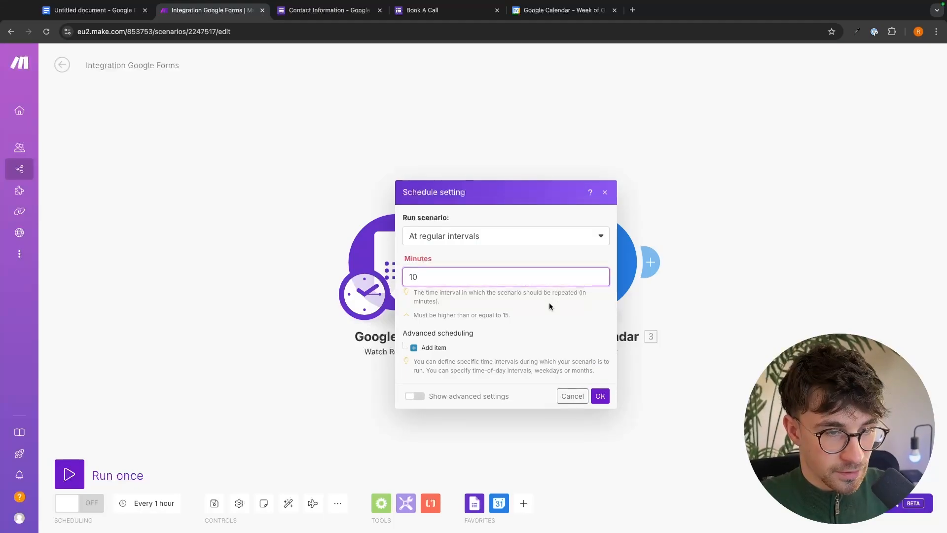
double_click(412, 277)
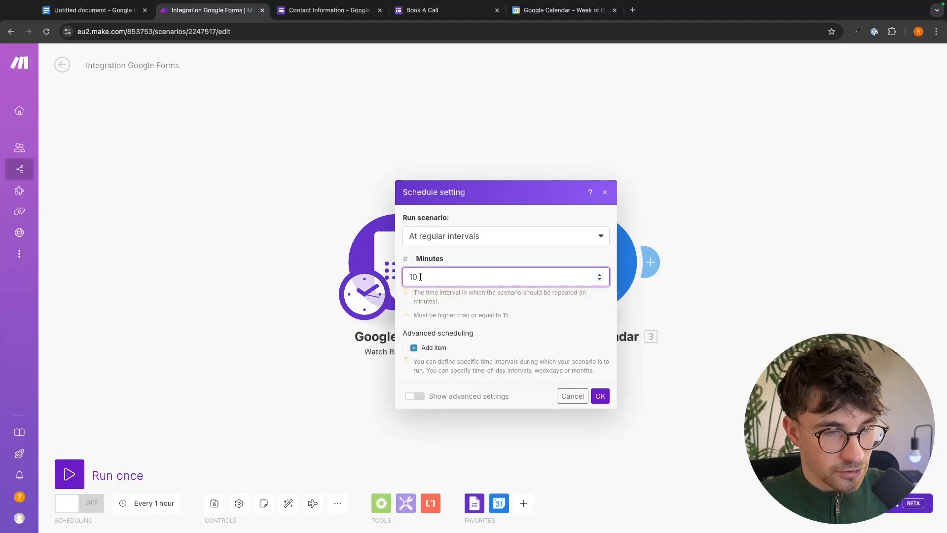
text(1)
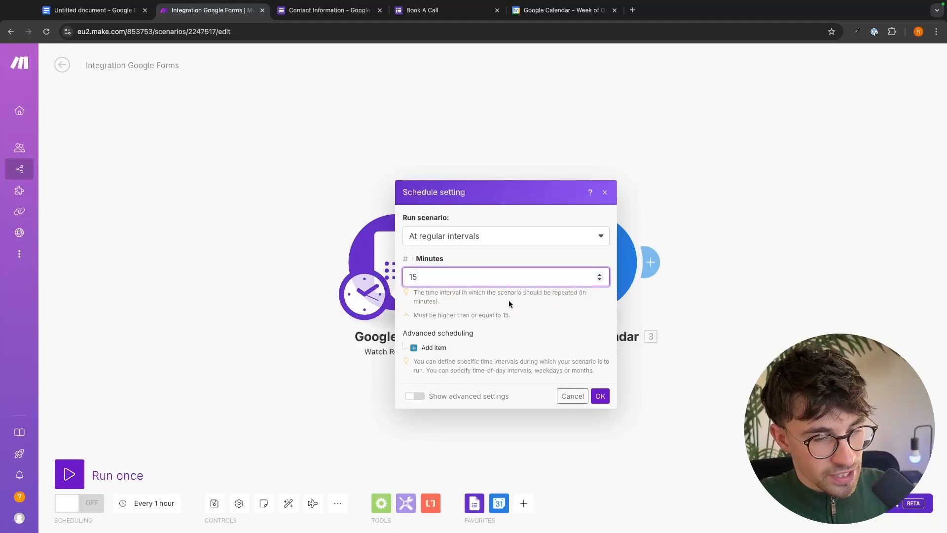
click(600, 396)
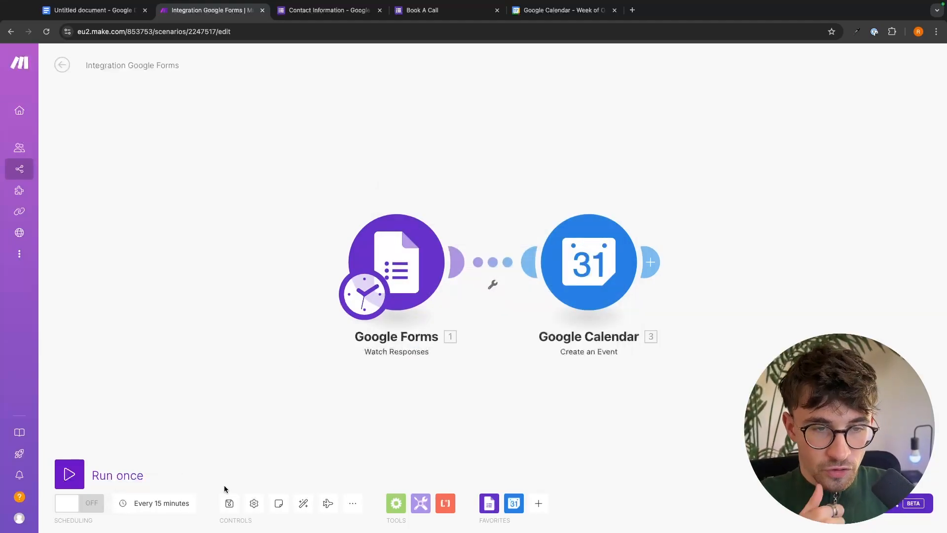
Turn the Integration Google Forms scenario ON in the Scenarios list and reopen it.
scroll(469, 380, down, 10)
scroll(469, 380, up, 10)
scroll(469, 380, down, 8)
scroll(469, 380, up, 8)
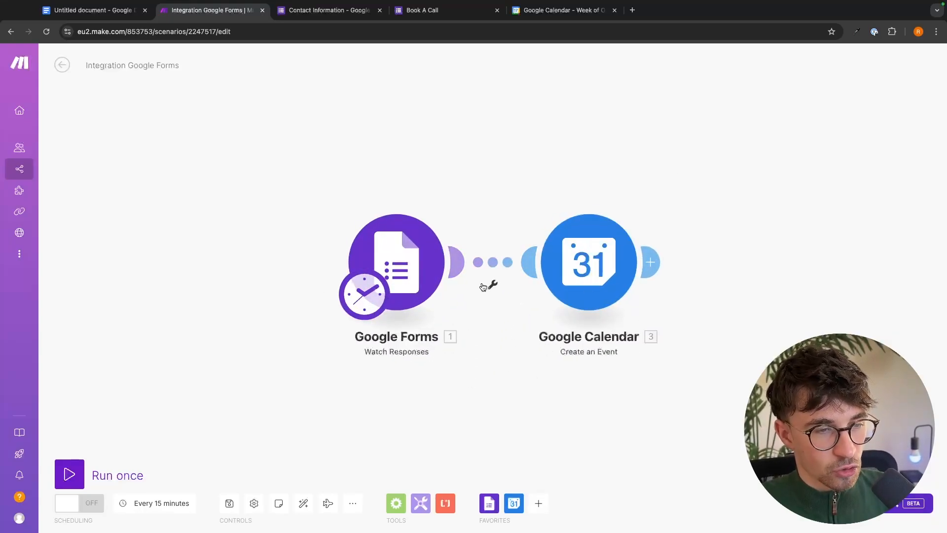
click(35, 170)
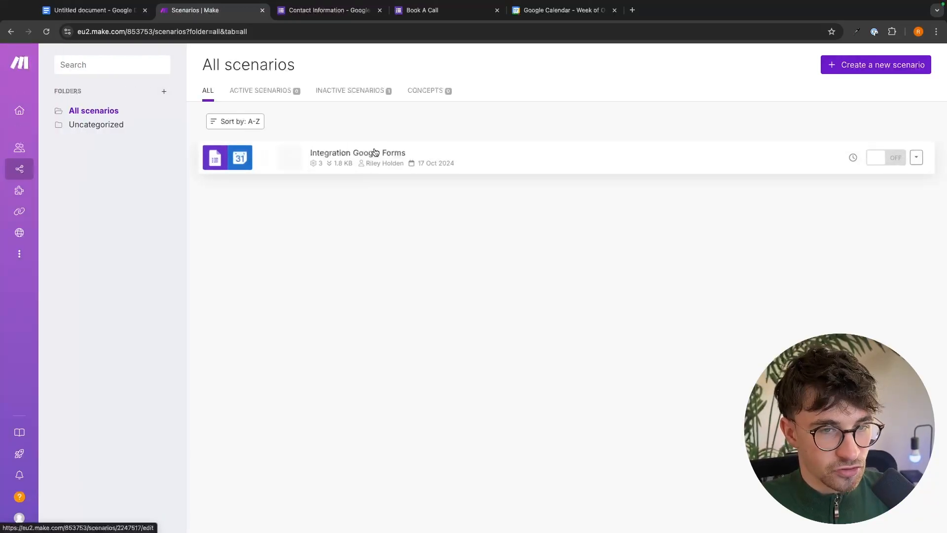
click(885, 157)
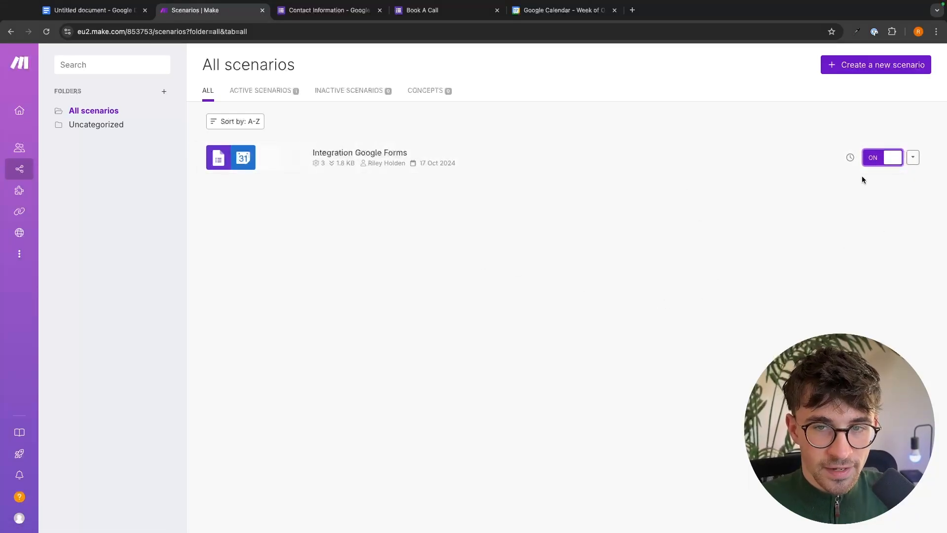
click(388, 155)
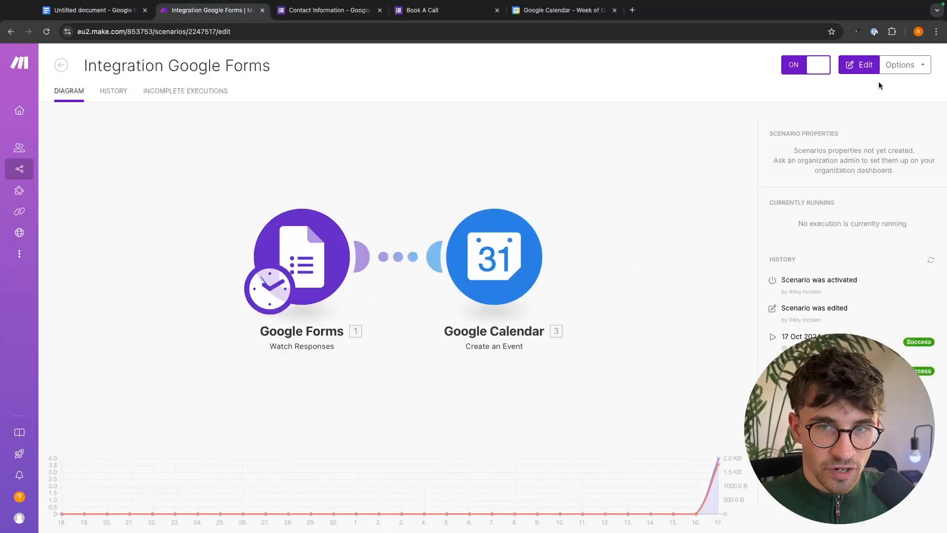
Open the active Integration Google Forms scenario in the editor and zoom out slightly.
click(859, 64)
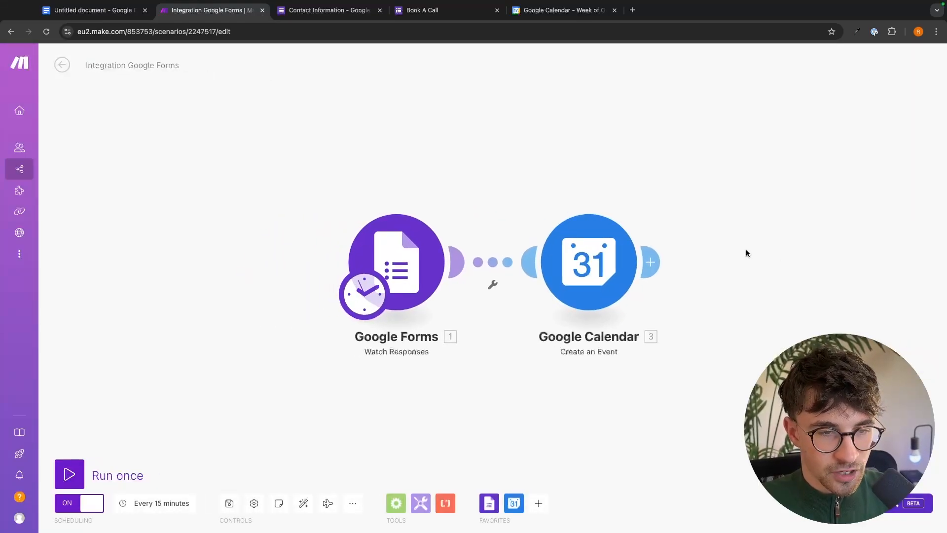
scroll(746, 249, down, 3)
scroll(683, 288, up, 2)
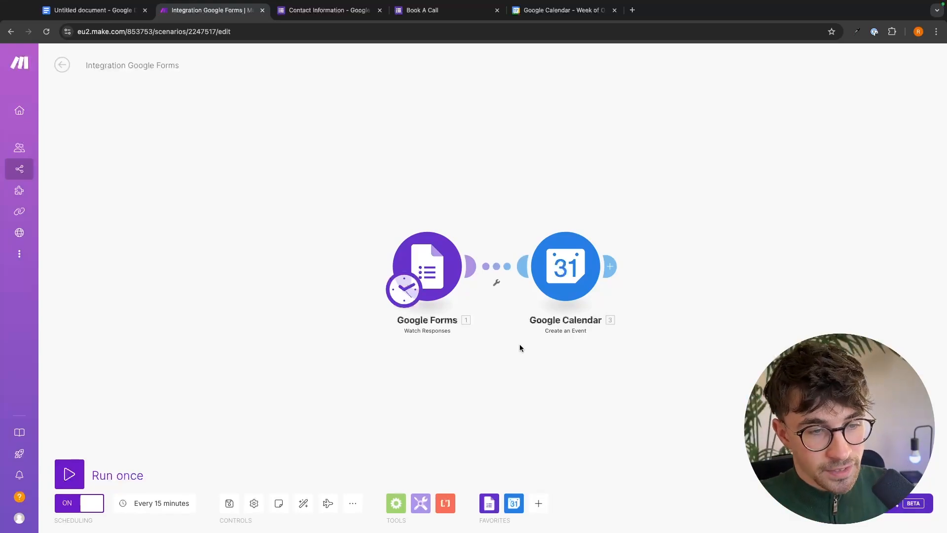
Add a filter on the Forms-to-Calendar link and label it 'Working Hours'.
click(496, 285)
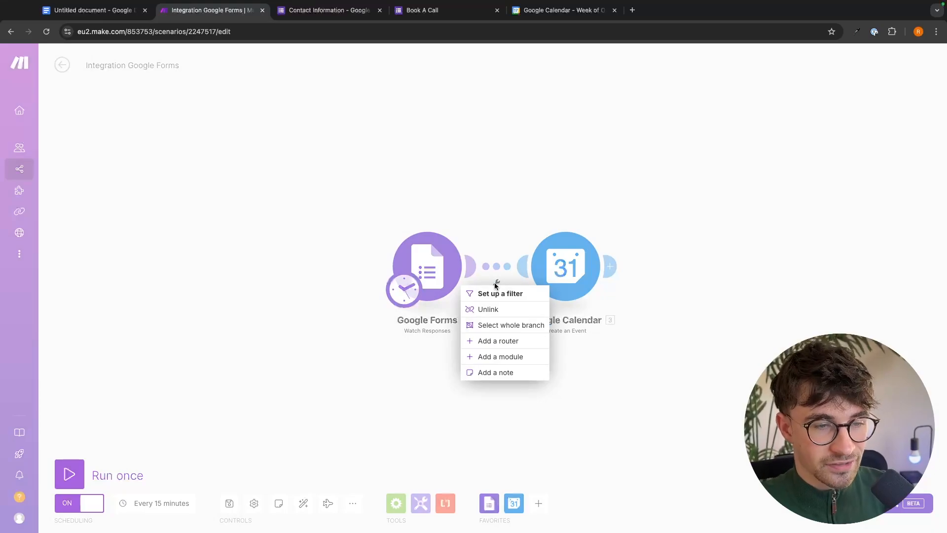
click(495, 286)
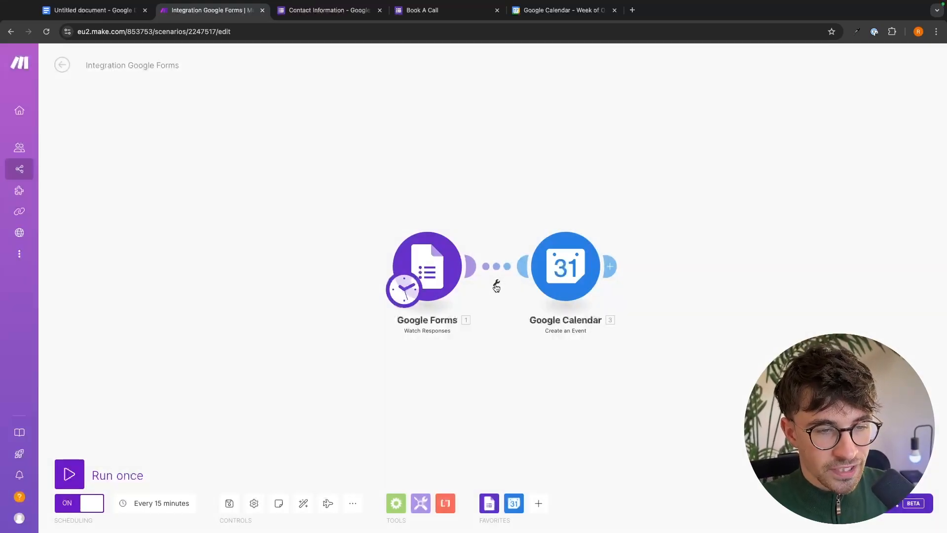
click(497, 282)
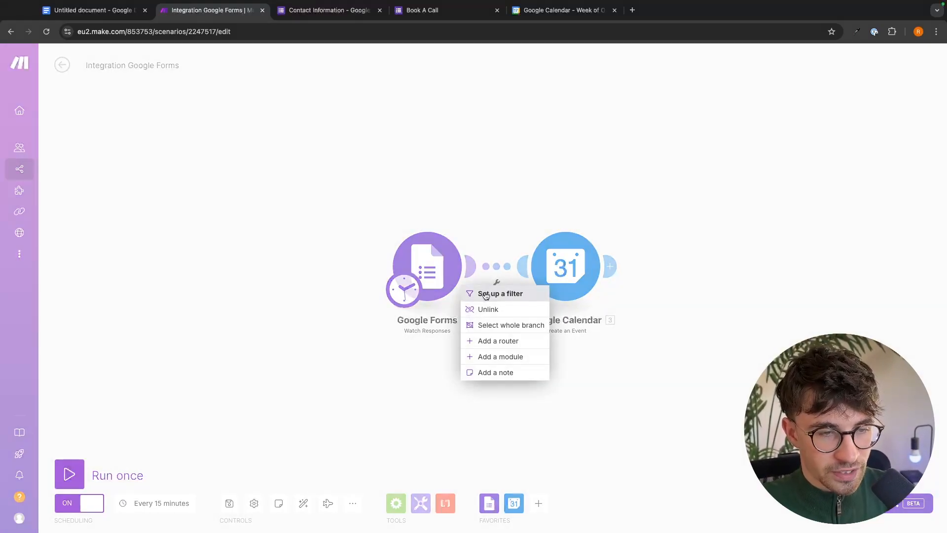
click(487, 294)
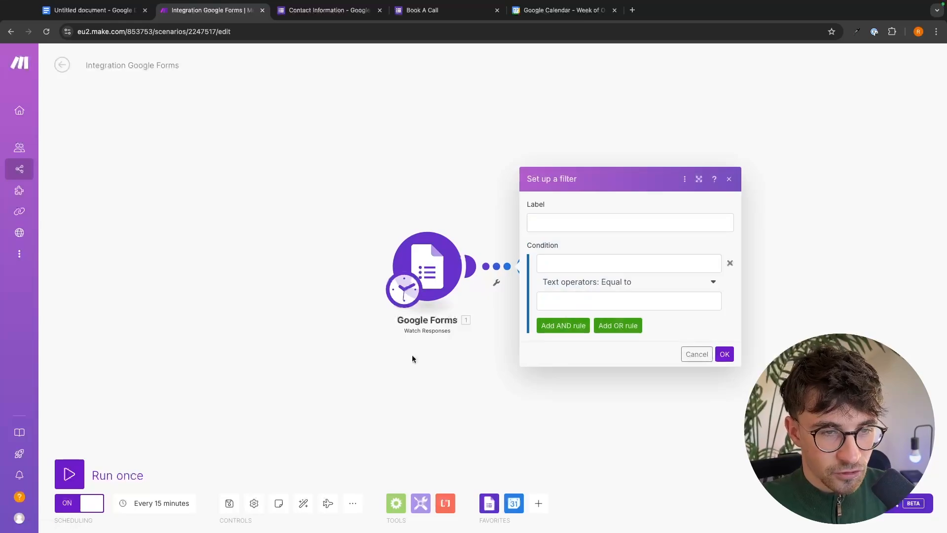
click(577, 228)
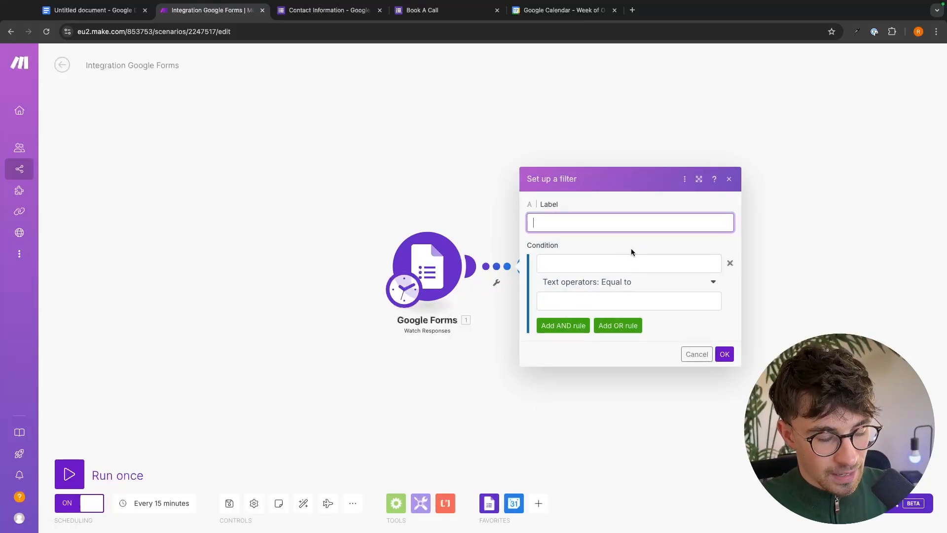
text(Working)
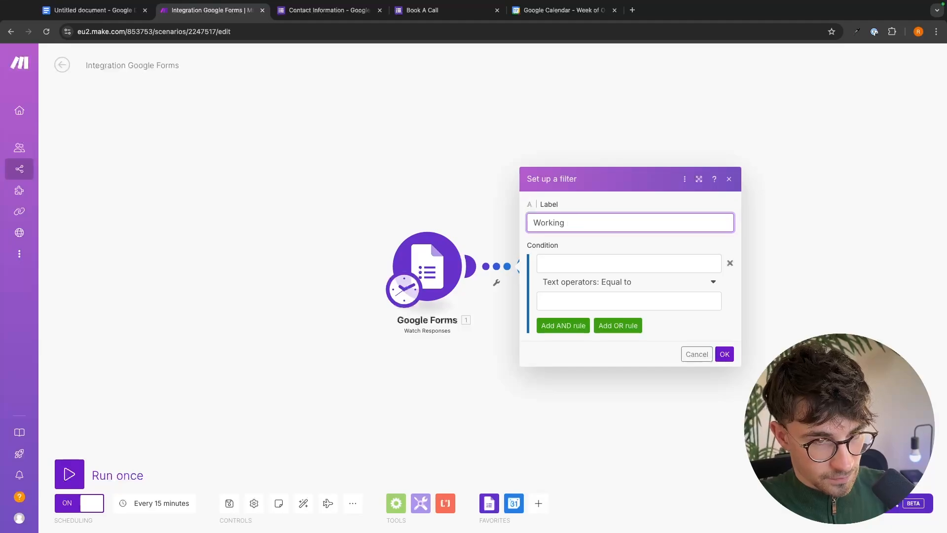
click(624, 274)
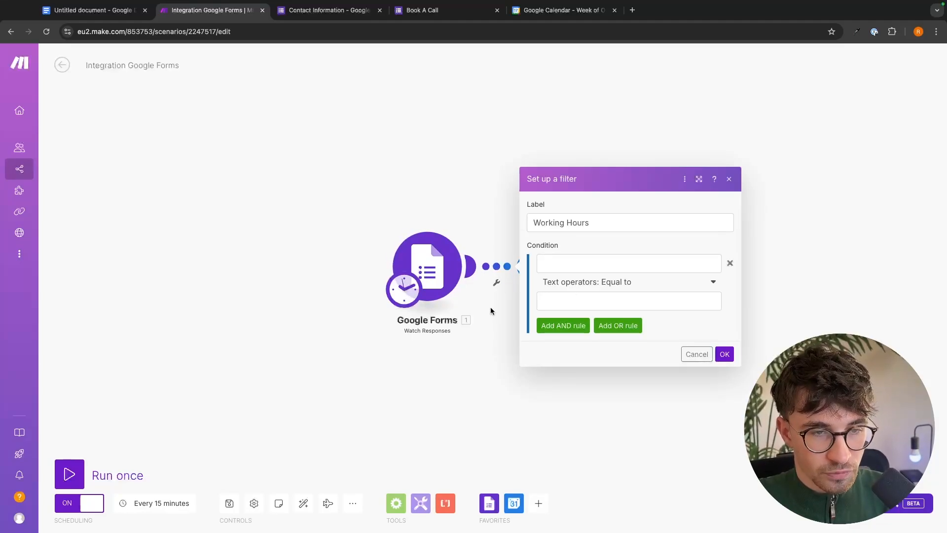
Map the Time of Call answer value into the Working Hours filter condition.
click(591, 261)
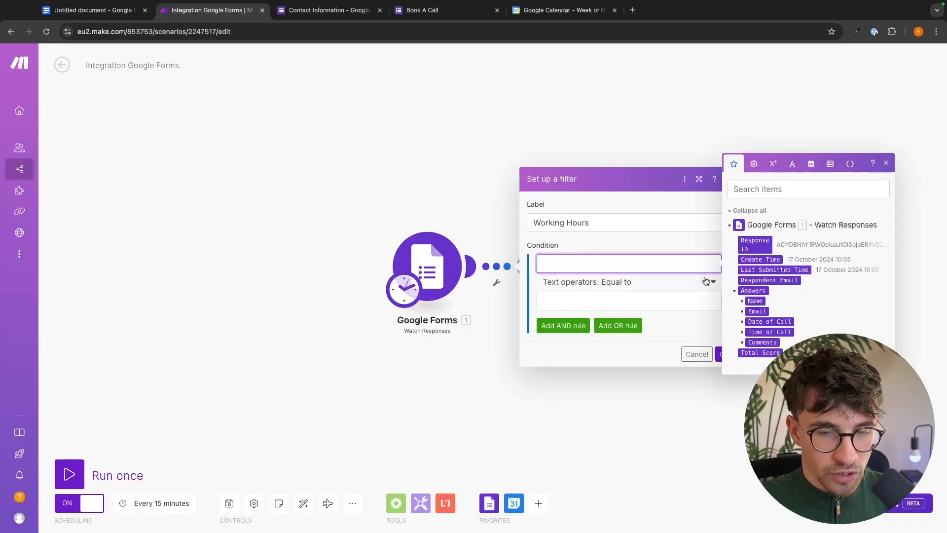
click(742, 331)
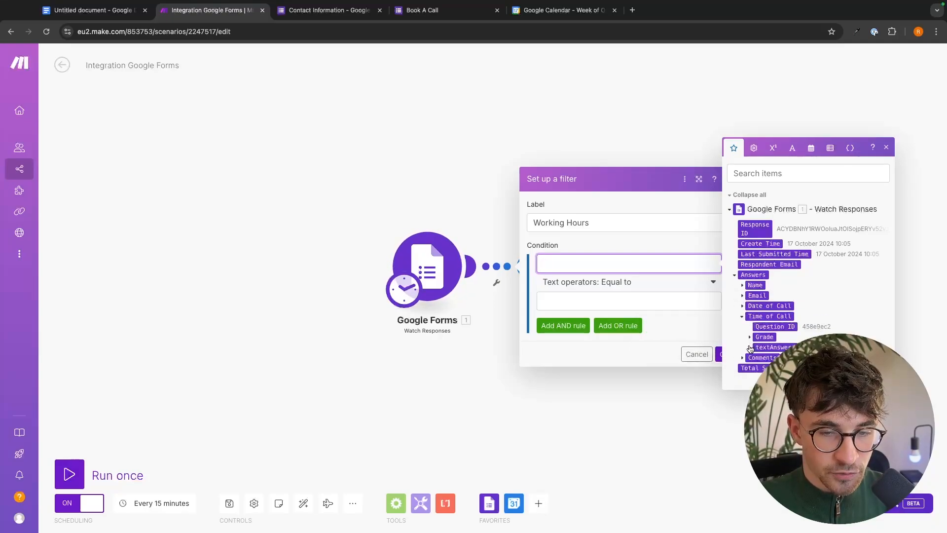
click(749, 348)
click(757, 353)
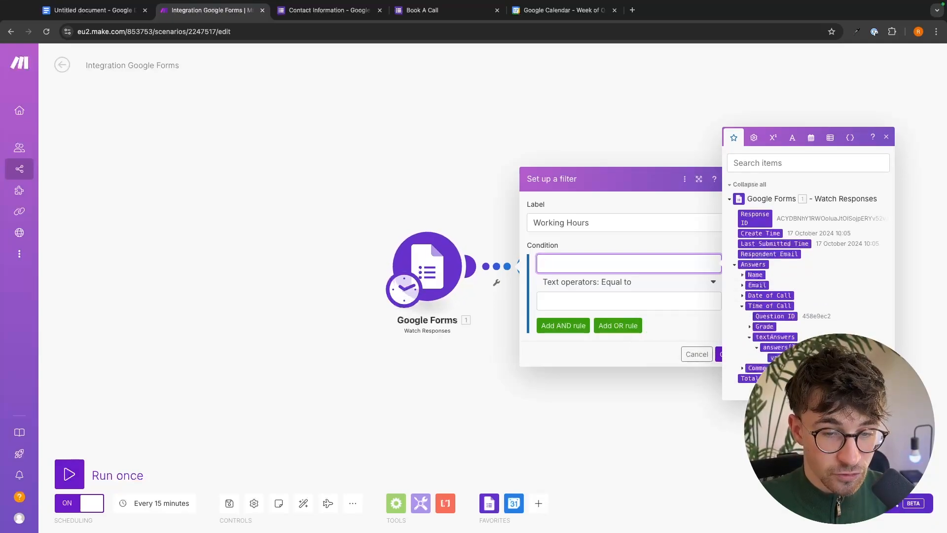
click(773, 357)
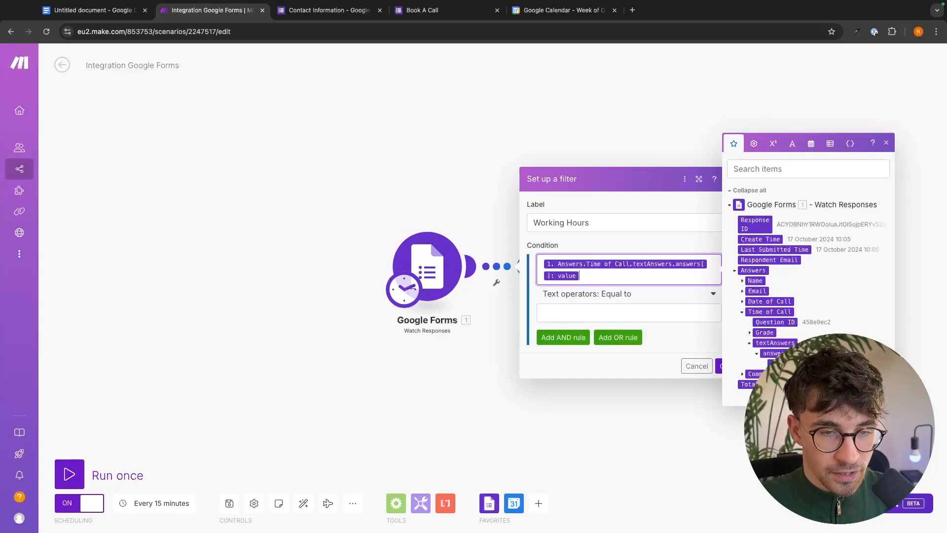
click(521, 289)
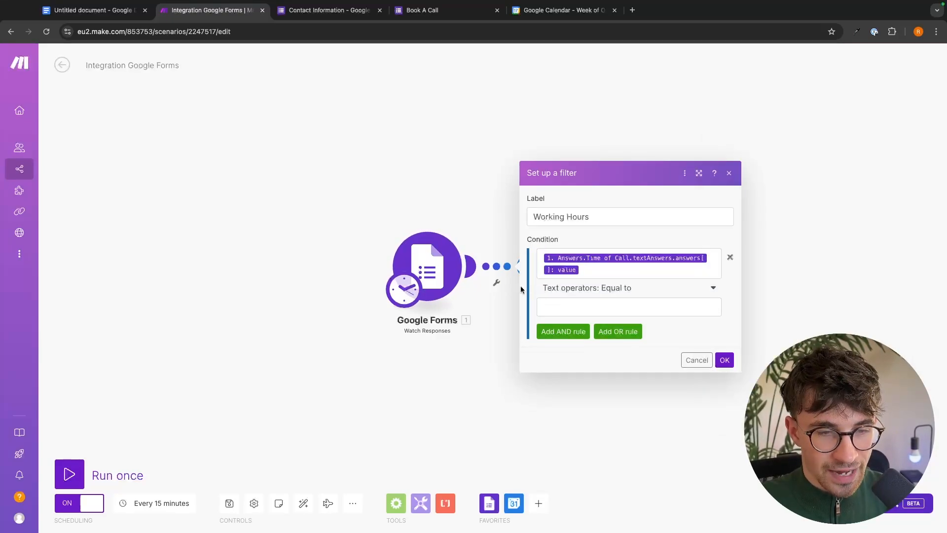
click(571, 296)
scroll(568, 355, down, 1)
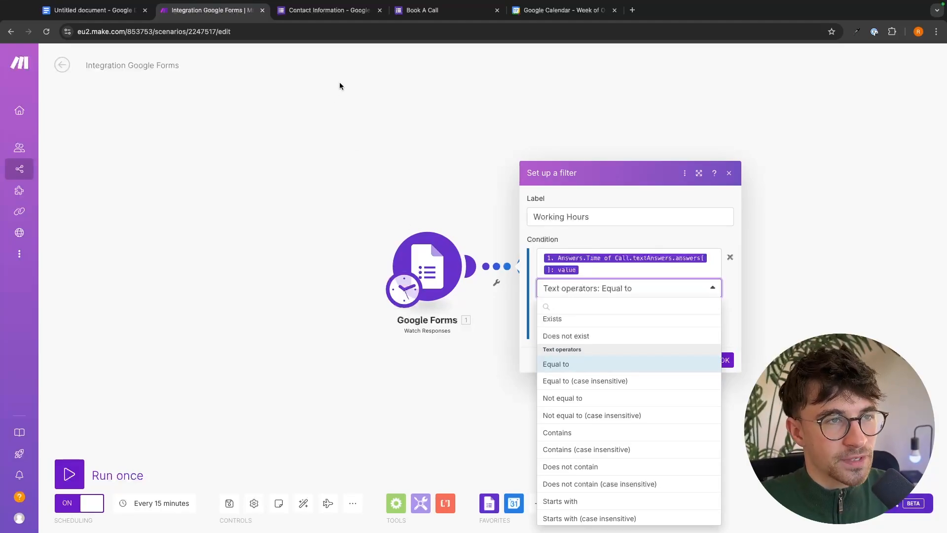
Review the Time of Call question in the Contact Information form, then return to Make.
click(337, 13)
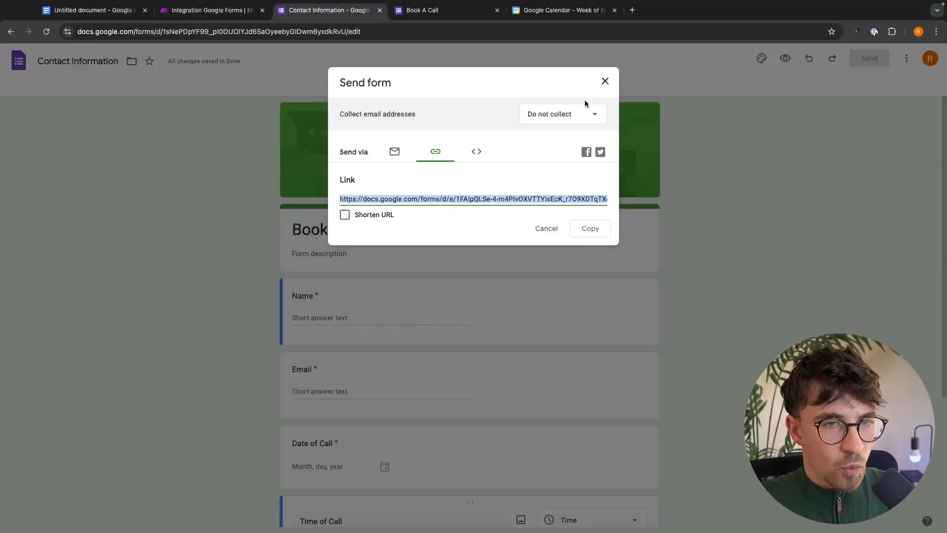
click(605, 80)
scroll(534, 226, down, 3)
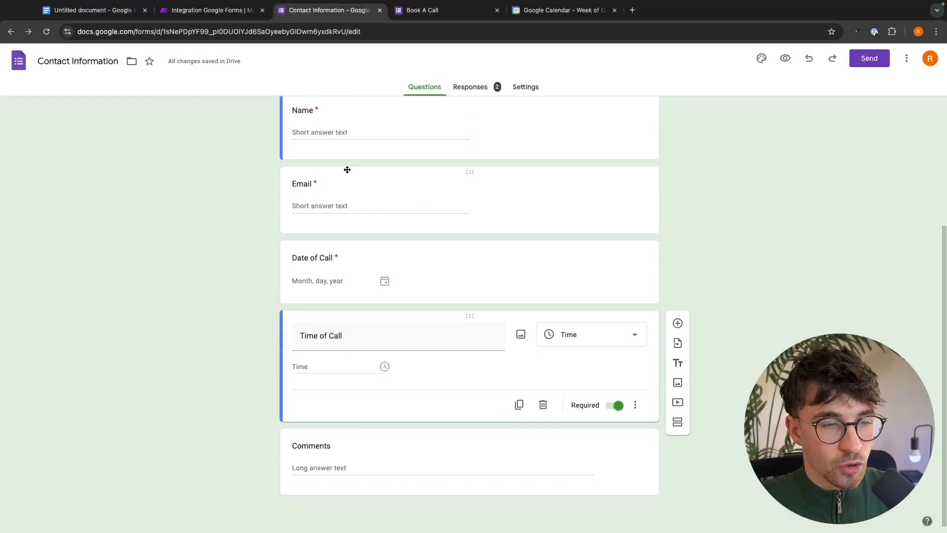
scroll(454, 235, up, 1)
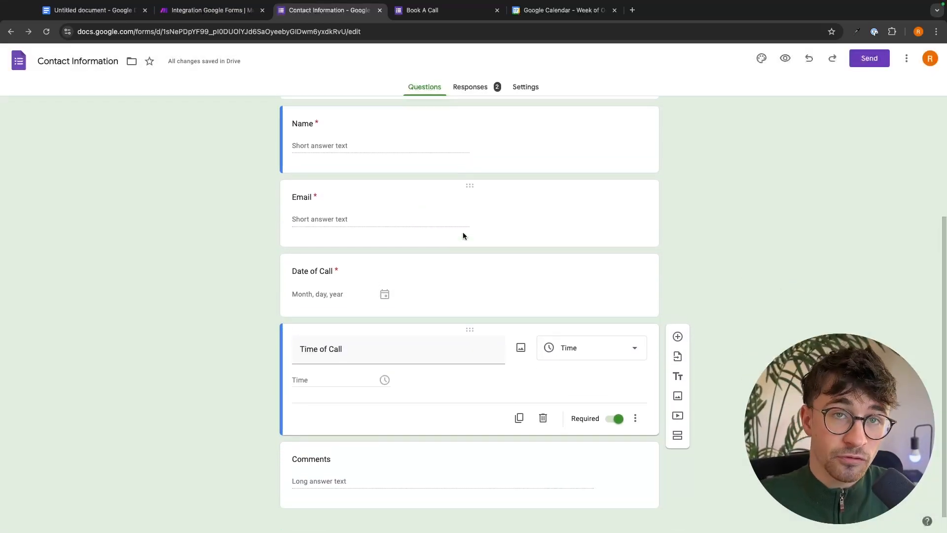
click(232, 10)
Try an exact-match condition with 'united state', then a case-insensitive contains operator.
click(607, 291)
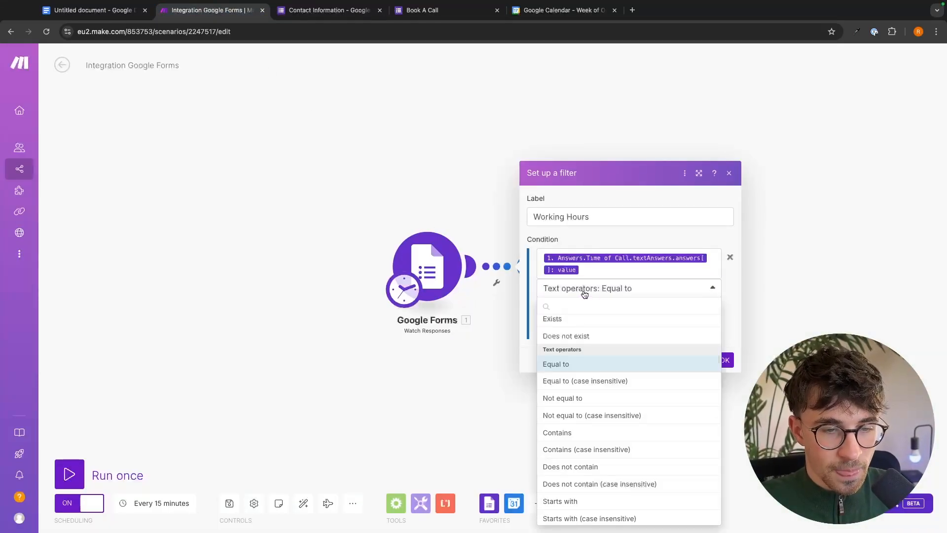
click(577, 366)
click(614, 307)
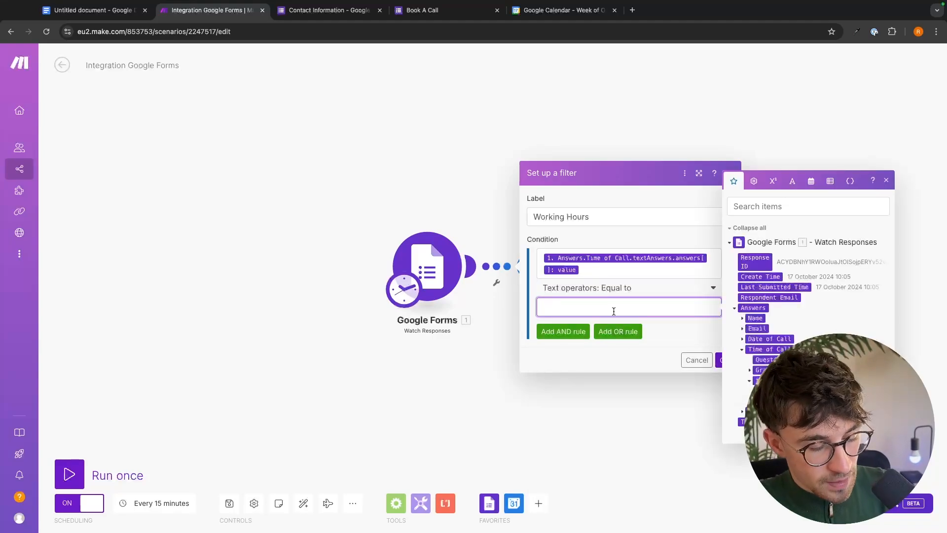
text(united states)
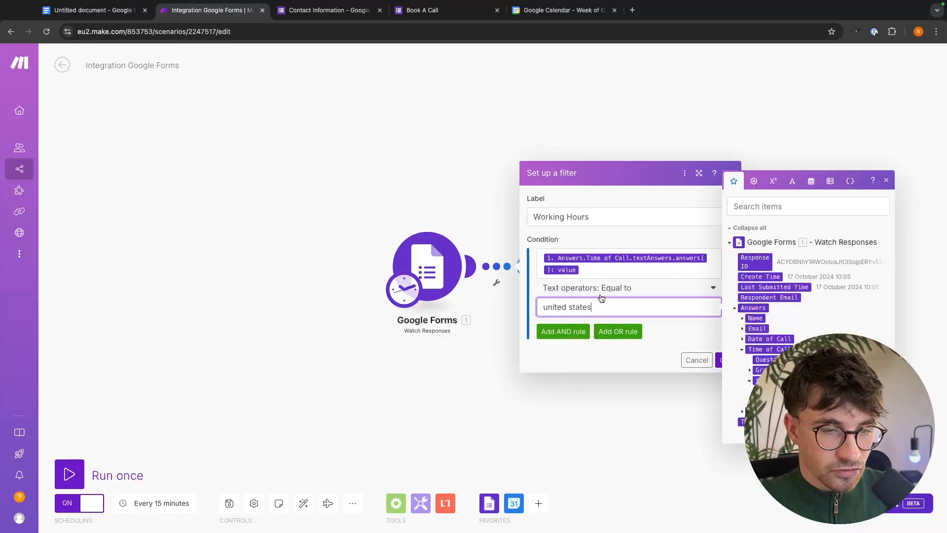
click(607, 289)
scroll(592, 378, down, 2)
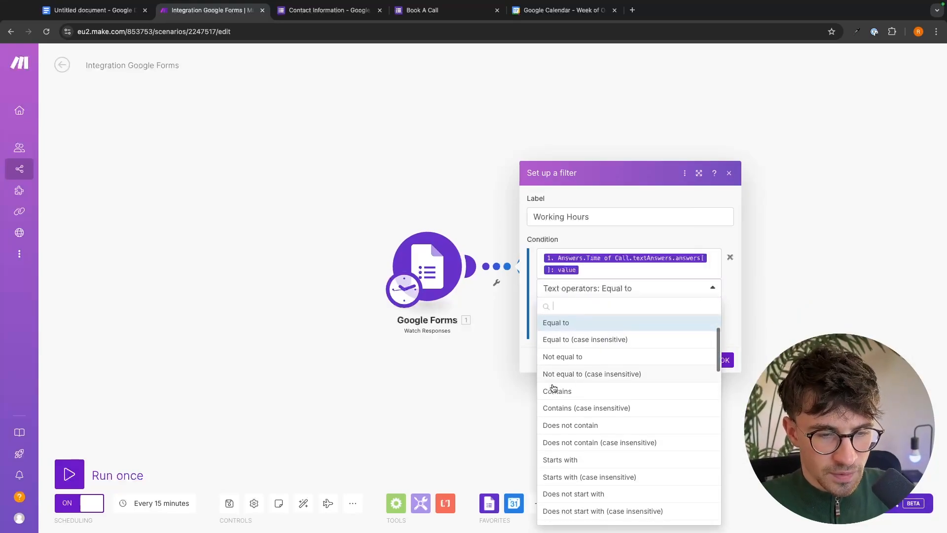
click(601, 409)
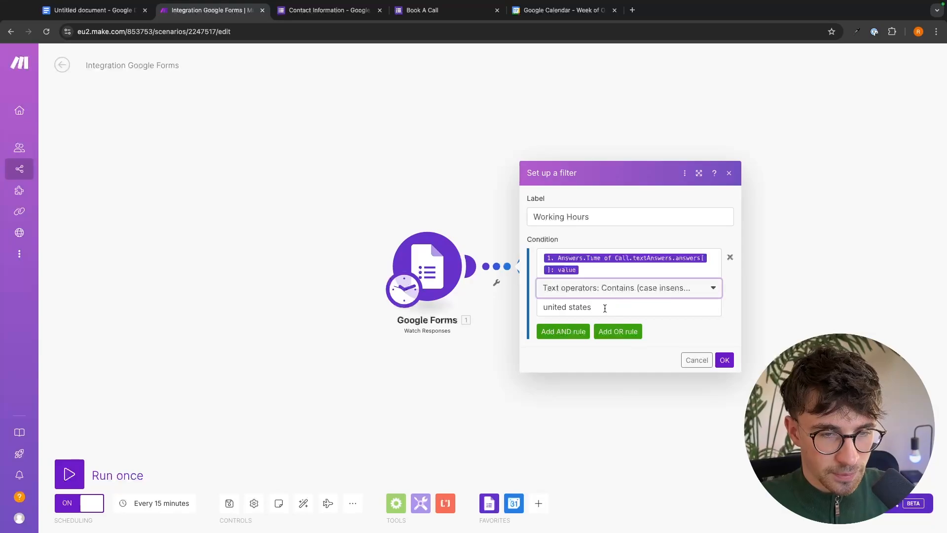
Set the condition to the time operator Greater than with value 8:00.
click(620, 296)
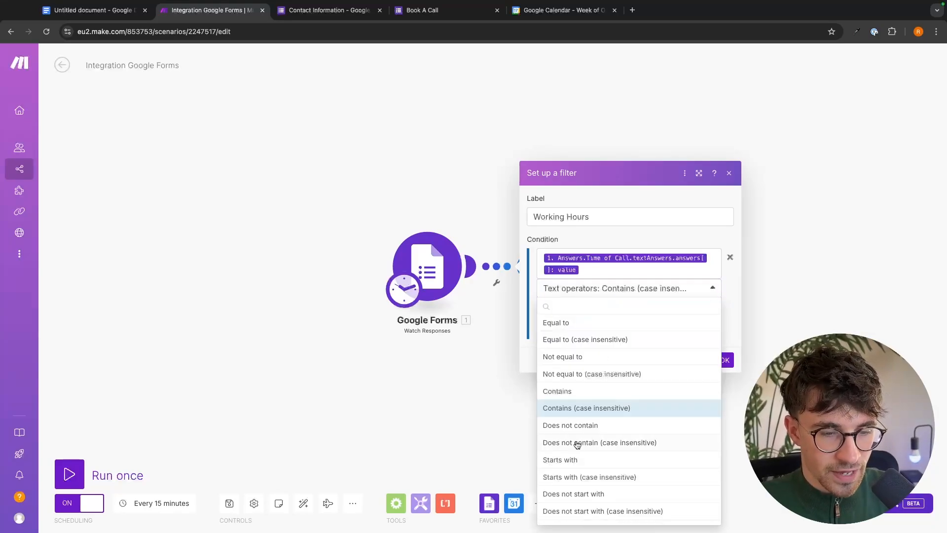
scroll(577, 444, down, 5)
scroll(577, 444, down, 3)
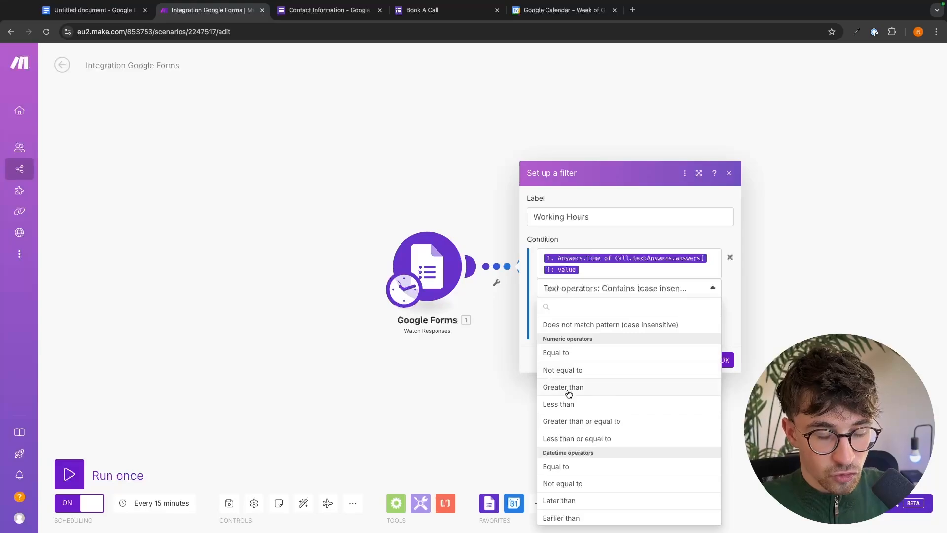
scroll(608, 404, down, 5)
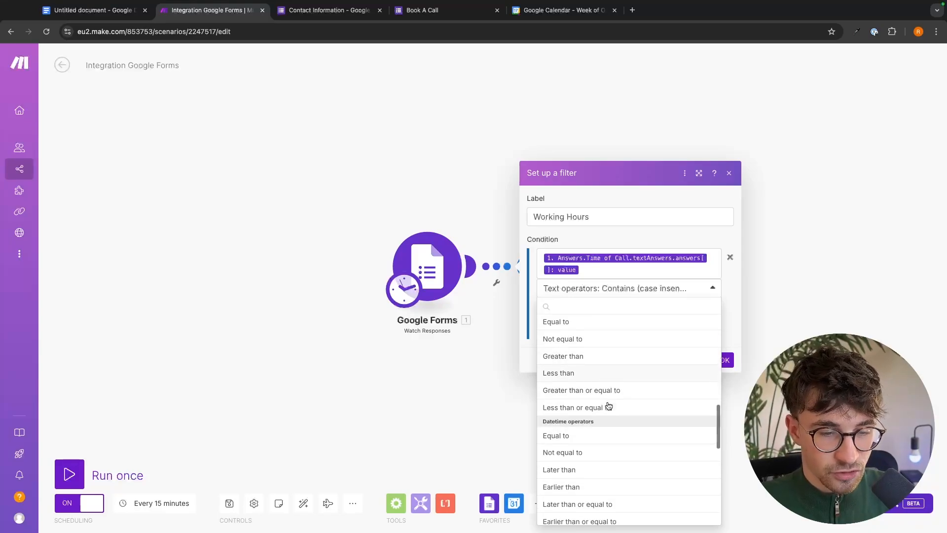
scroll(609, 406, down, 4)
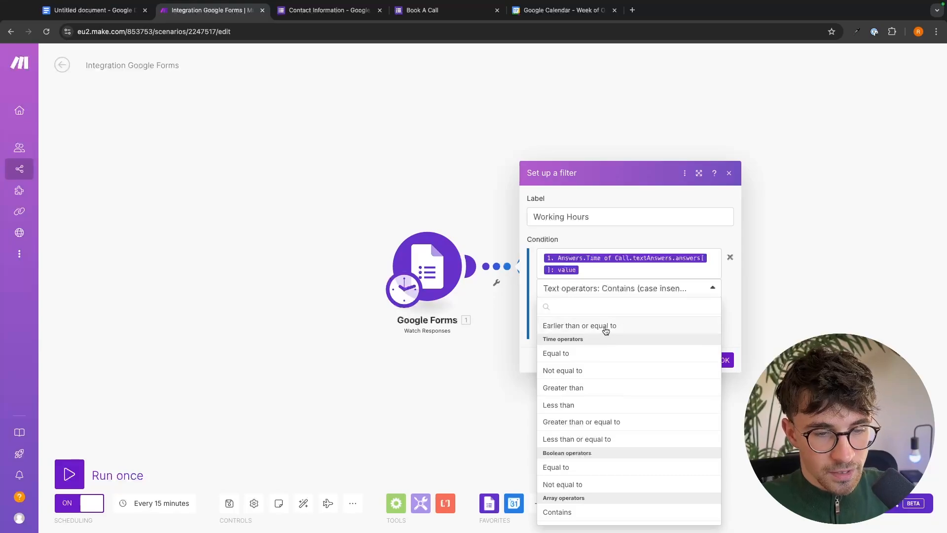
click(546, 388)
click(613, 306)
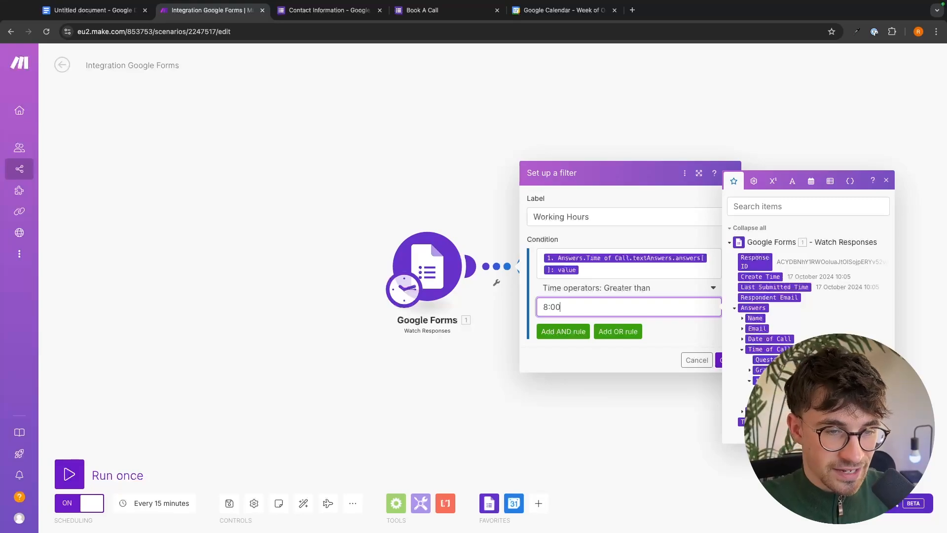
click(662, 318)
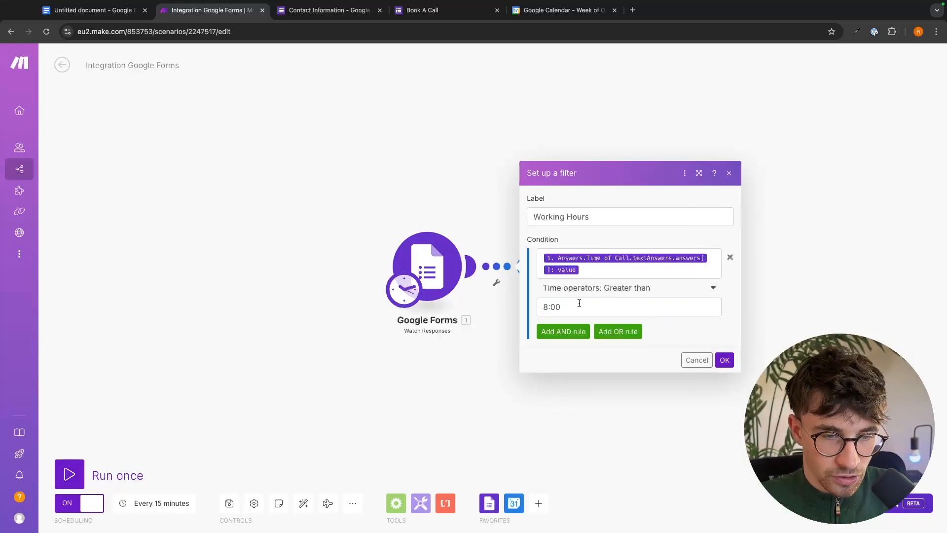
Add an AND rule: Time of Call less than 22:00, then save the filter with OK.
click(580, 339)
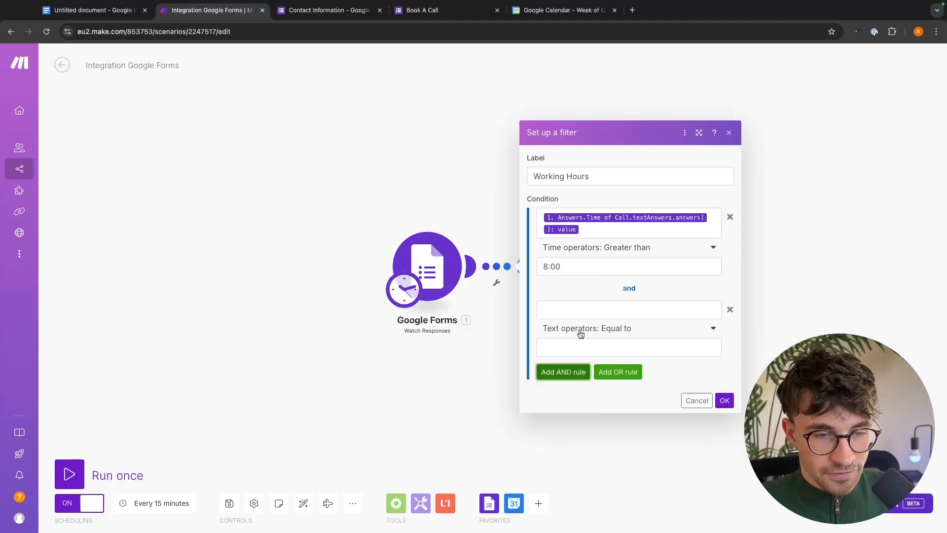
click(633, 310)
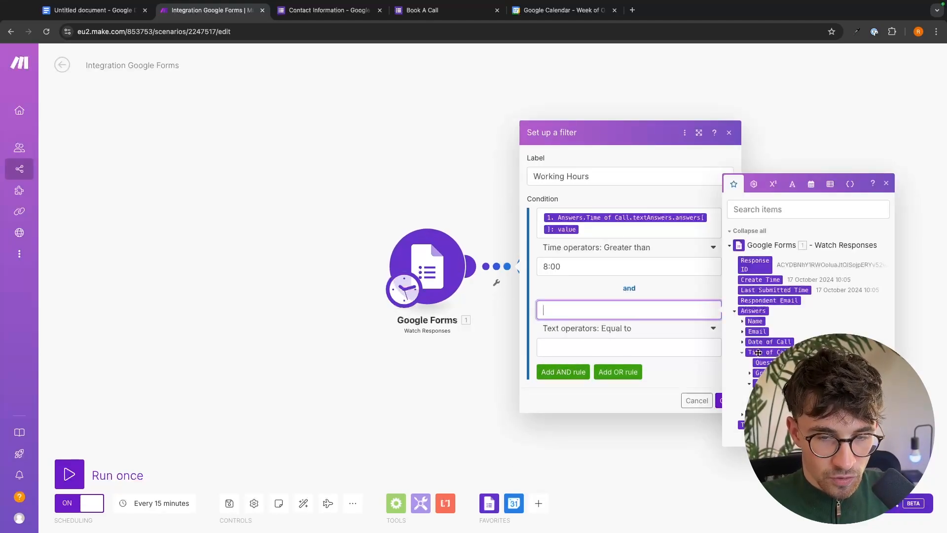
click(762, 393)
click(561, 338)
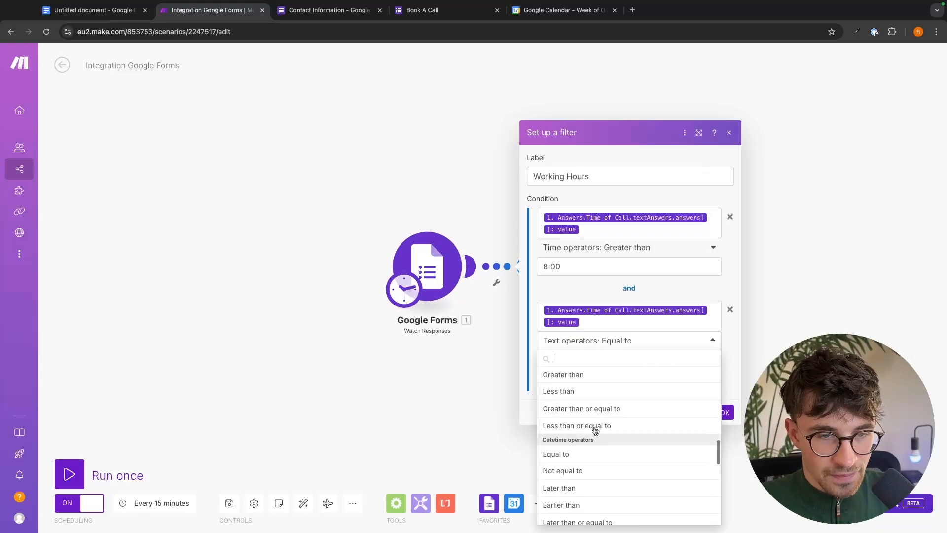
scroll(594, 427, down, 5)
click(561, 450)
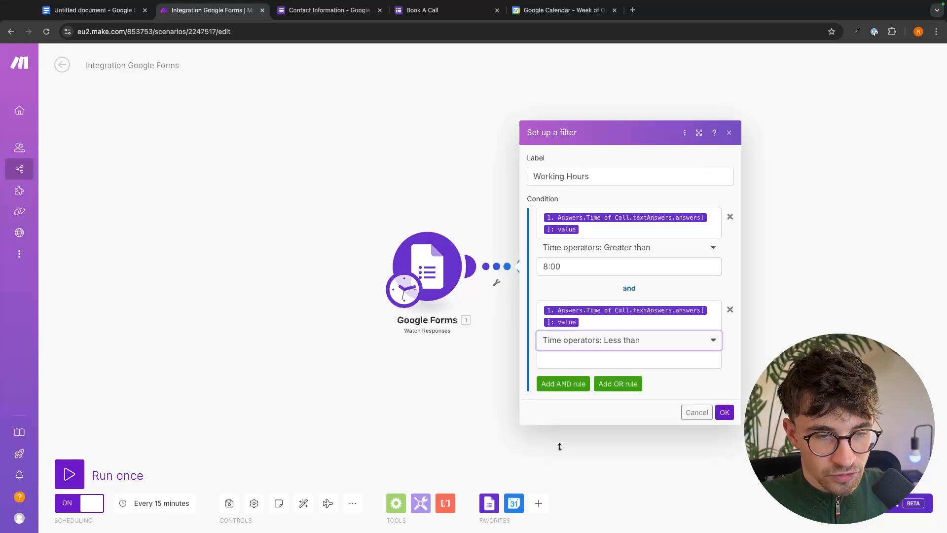
click(615, 360)
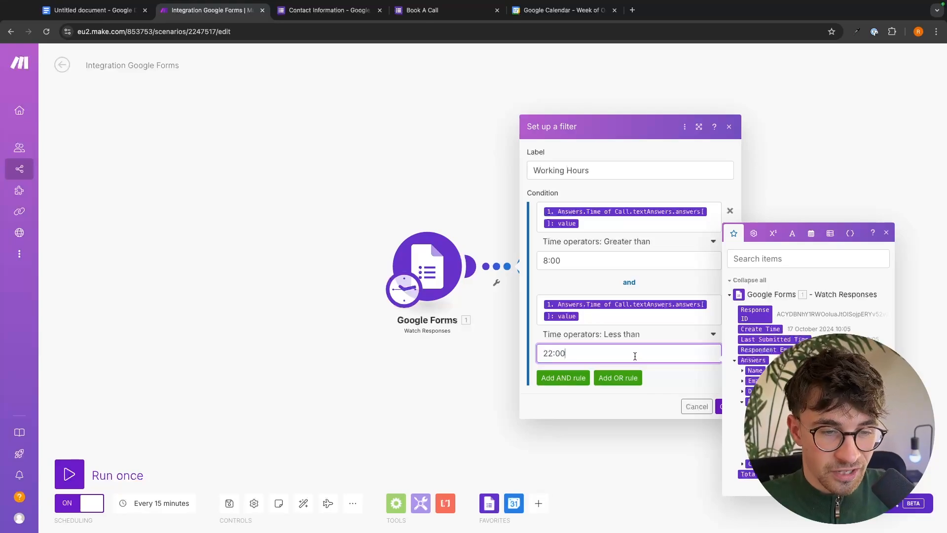
click(679, 371)
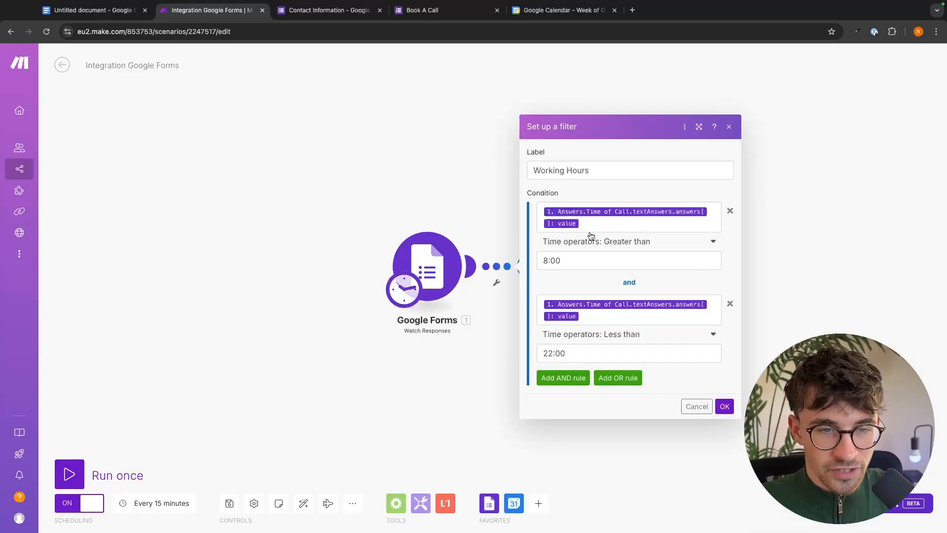
click(495, 290)
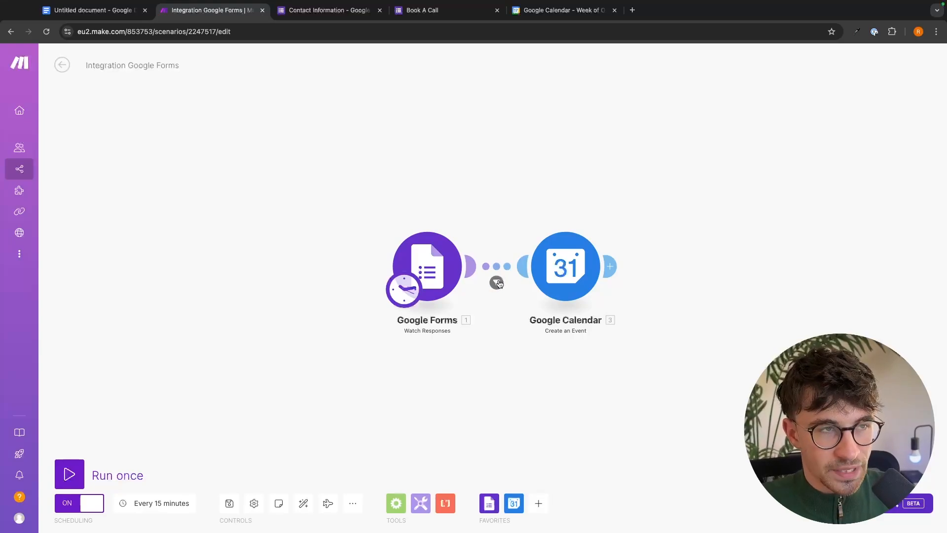
Fill a Book A Call test response with the respondent's details, date 28/02/2024 and time 12:00.
click(420, 11)
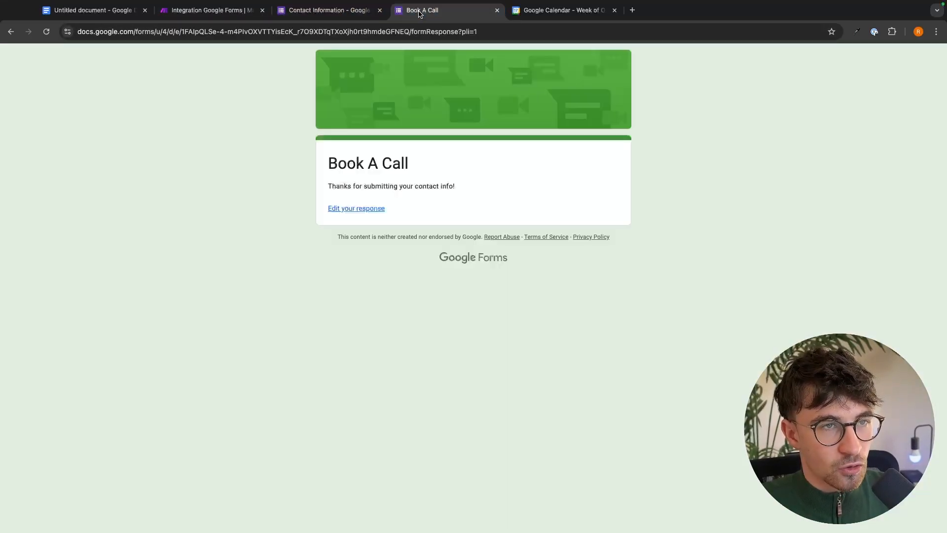
click(364, 209)
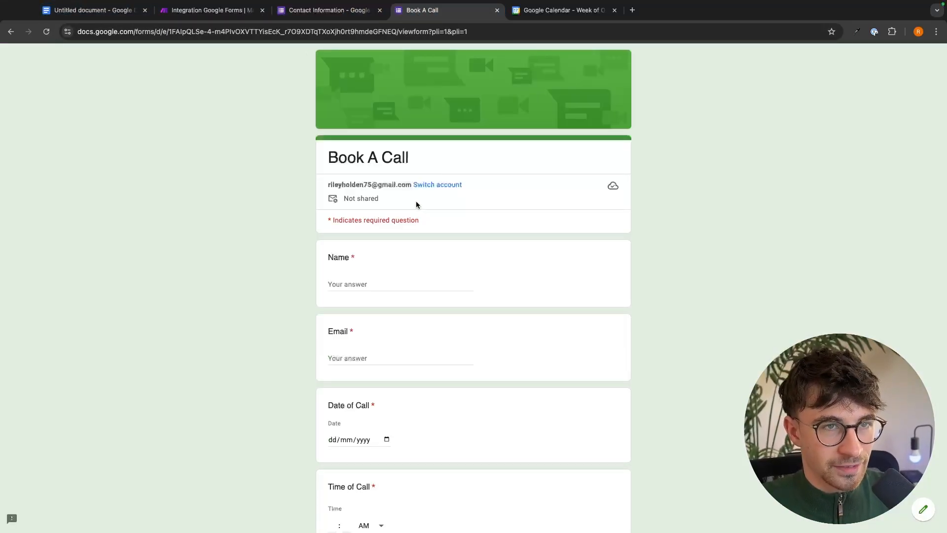
scroll(365, 238, down, 1)
click(342, 247)
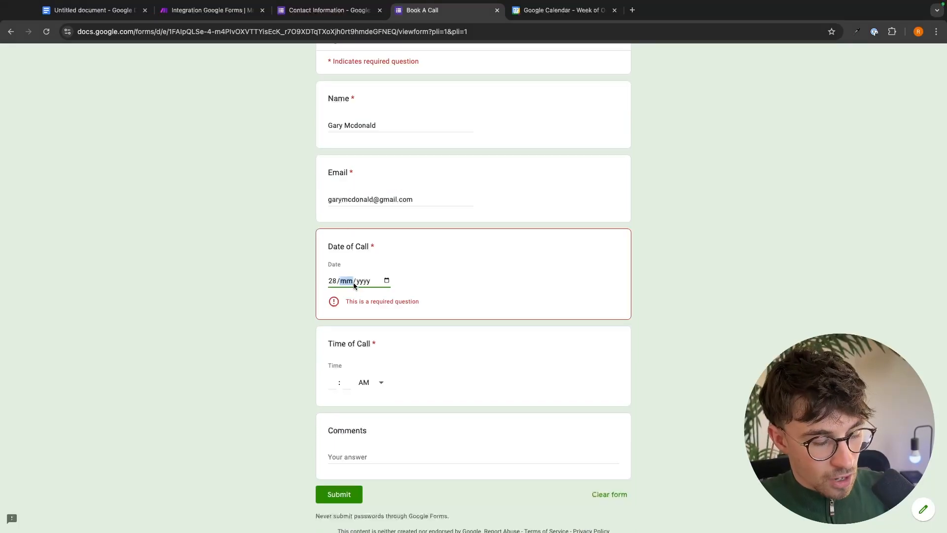
text(2024)
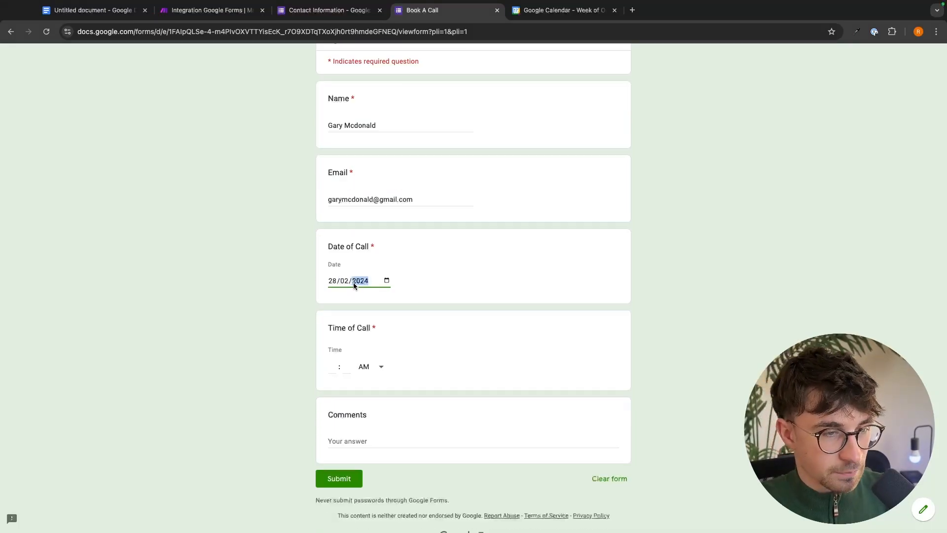
click(332, 367)
text(12)
click(346, 368)
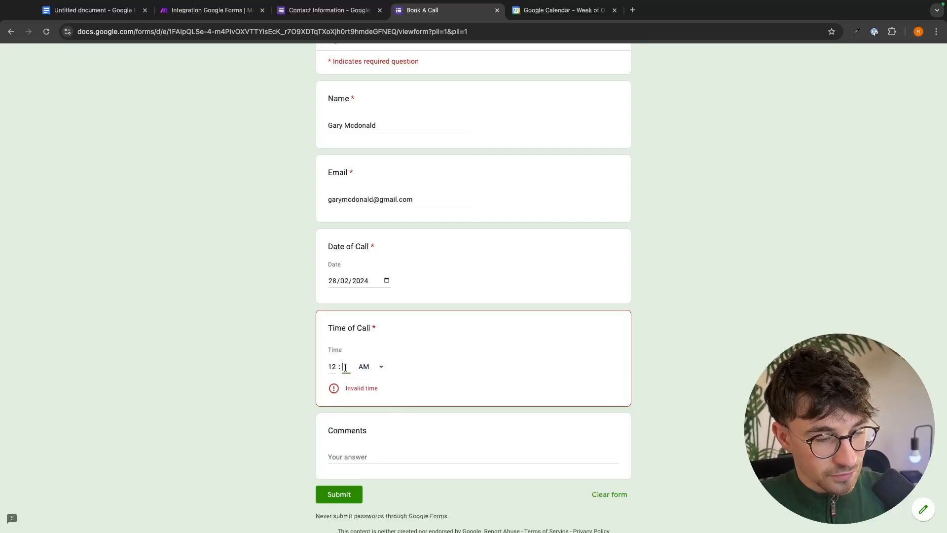
text(00)
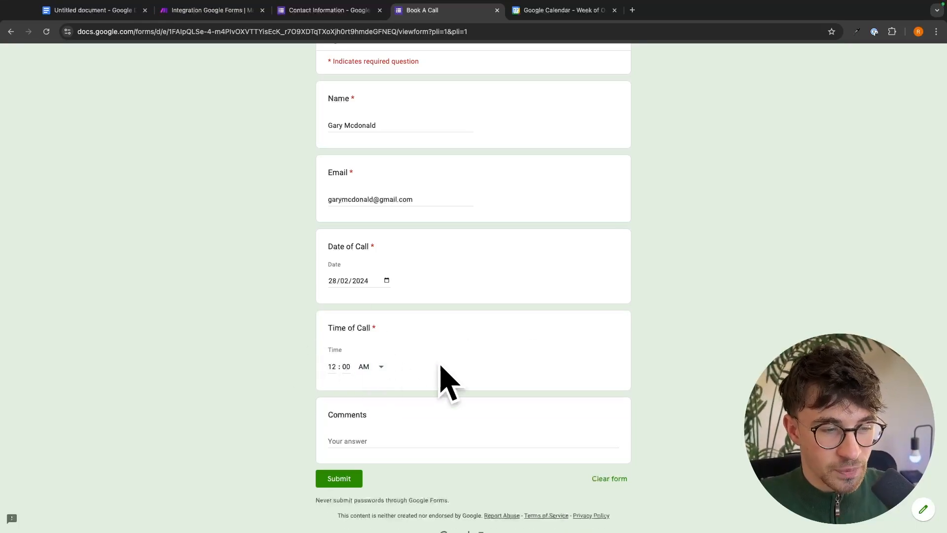
Add the comment 'Test', submit the response, and run the Make scenario once.
click(350, 443)
text(T)
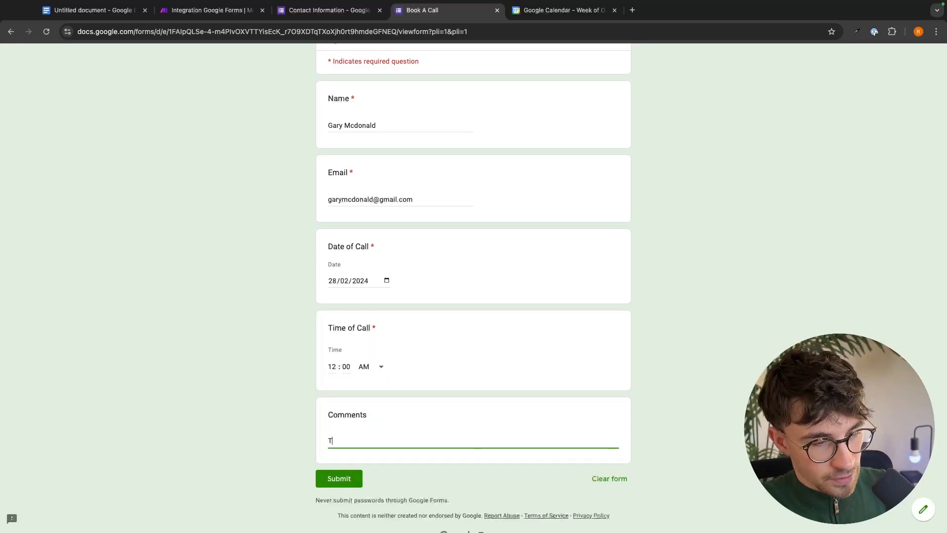
text(est)
click(353, 479)
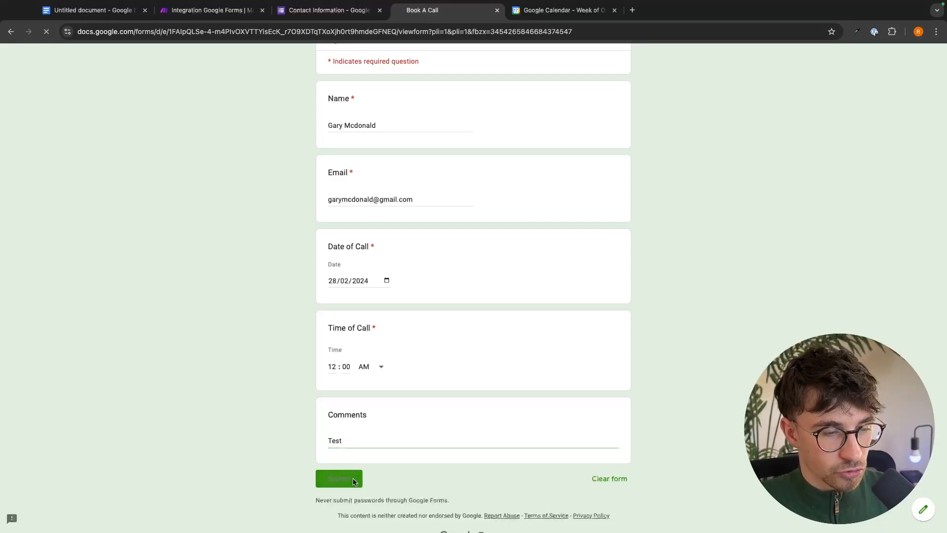
click(233, 17)
click(72, 462)
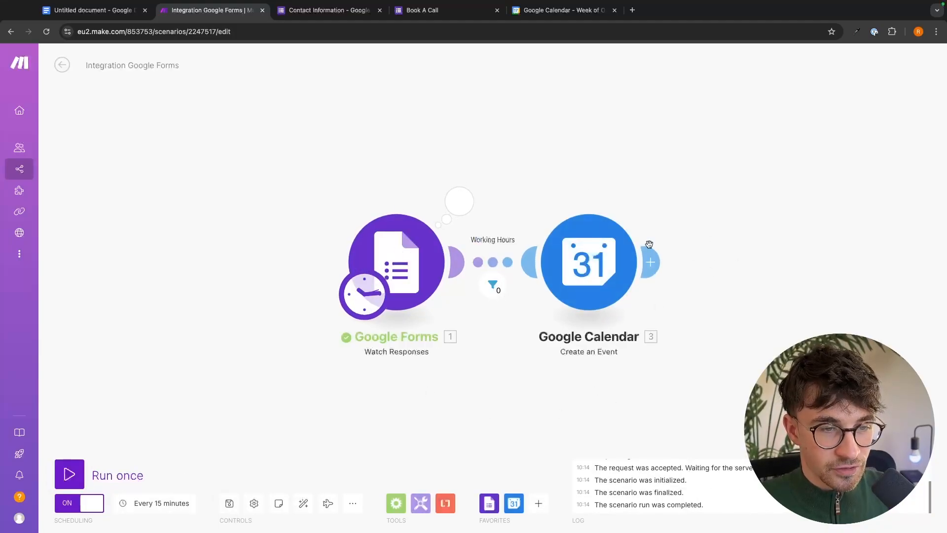
scroll(520, 342, down, 1)
scroll(520, 347, down, 5)
scroll(520, 347, up, 5)
scroll(520, 347, down, 2)
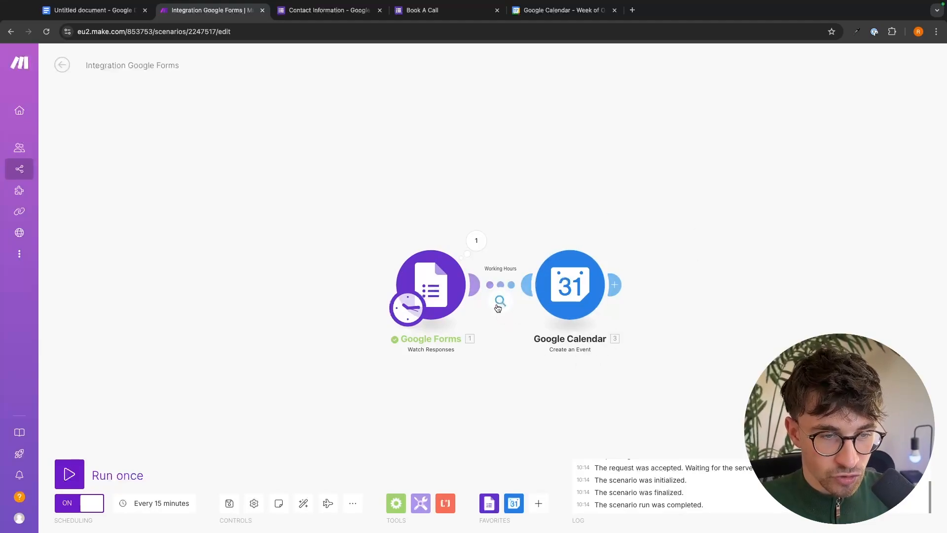
click(499, 300)
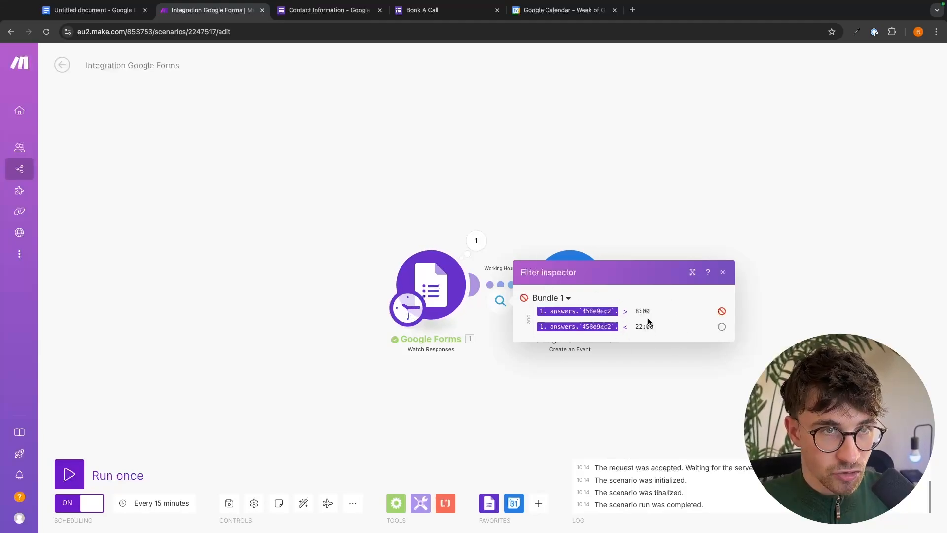
click(575, 10)
scroll(629, 239, down, 1)
scroll(629, 239, up, 3)
scroll(629, 240, down, 3)
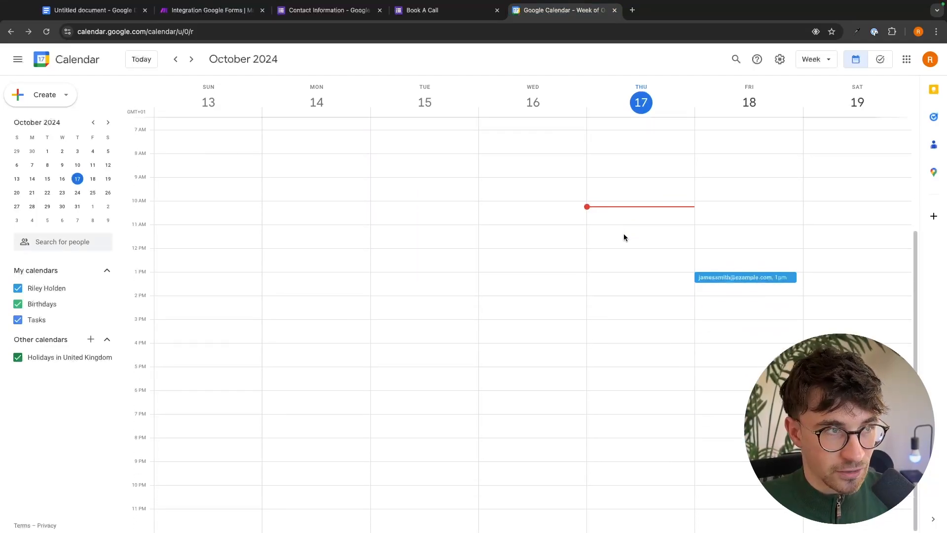
scroll(628, 256, up, 1)
scroll(629, 255, down, 2)
click(197, 10)
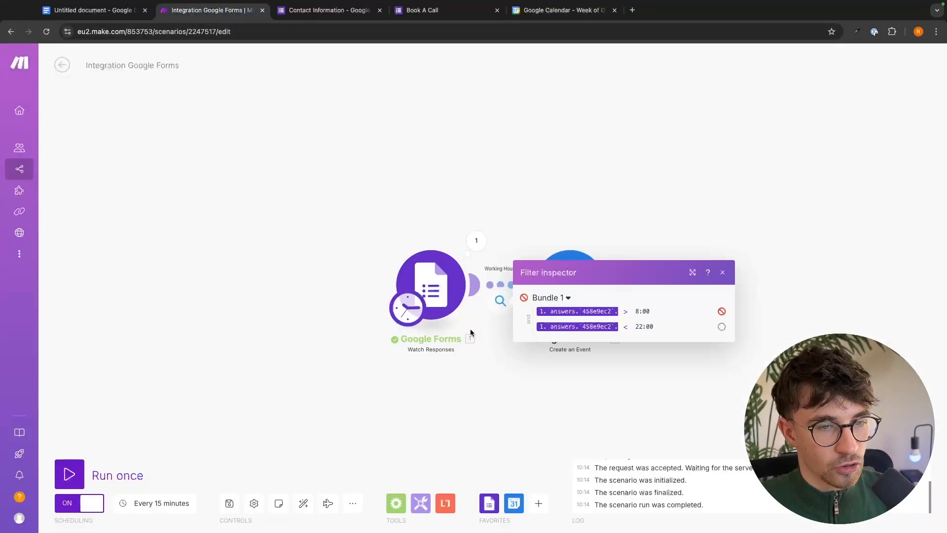
click(509, 352)
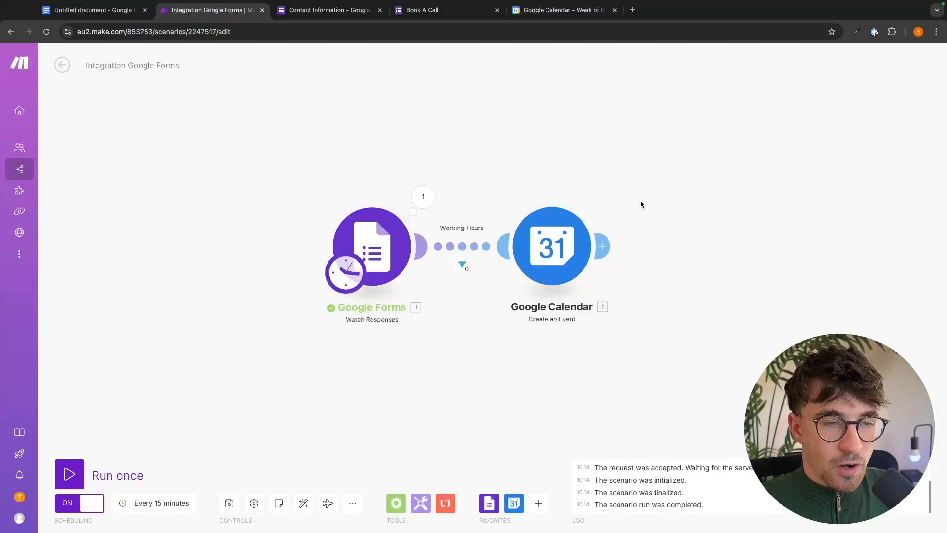
click(606, 251)
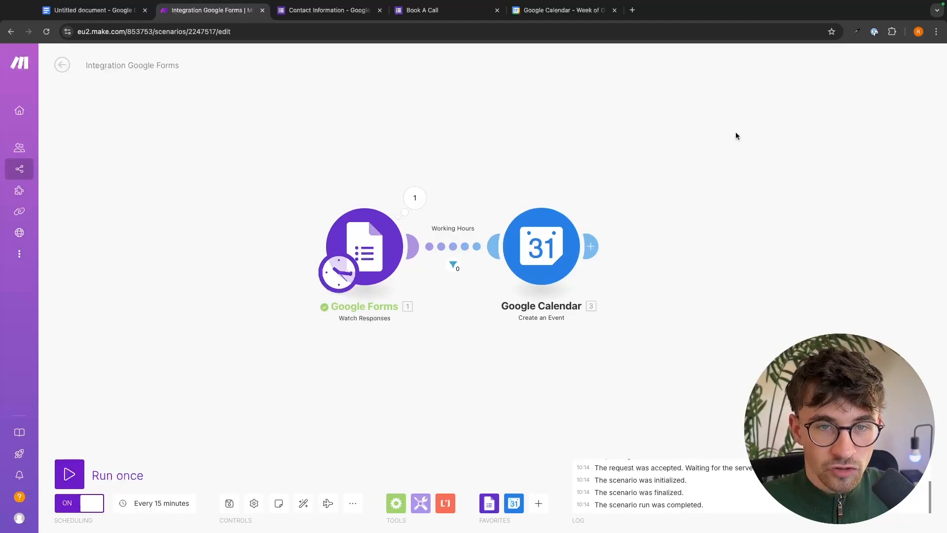
Unlink Google Calendar from Google Forms and move it to the canvas's upper right.
right_click(467, 249)
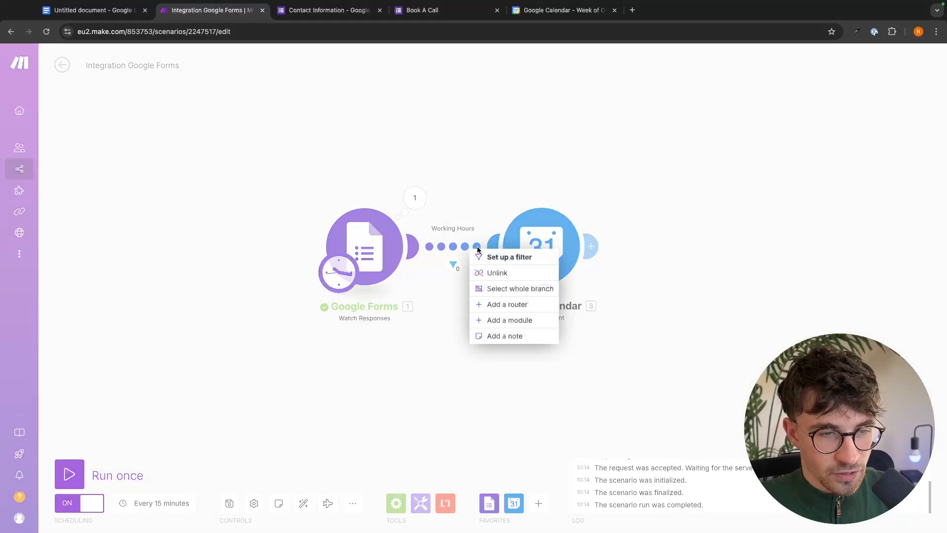
click(481, 272)
drag(542, 247, 788, 186)
scroll(762, 205, down, 5)
scroll(782, 207, up, 5)
scroll(783, 208, down, 5)
scroll(783, 208, up, 5)
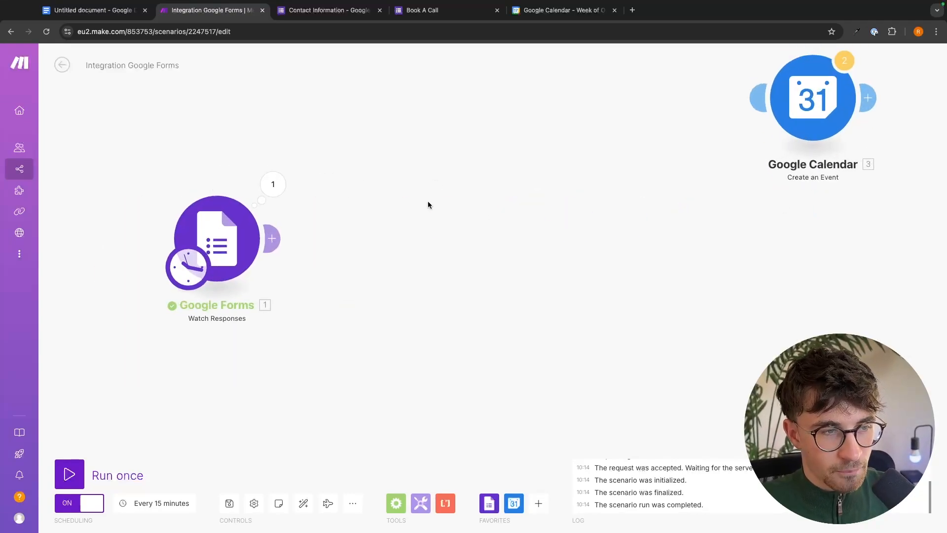
drag(427, 205, 497, 211)
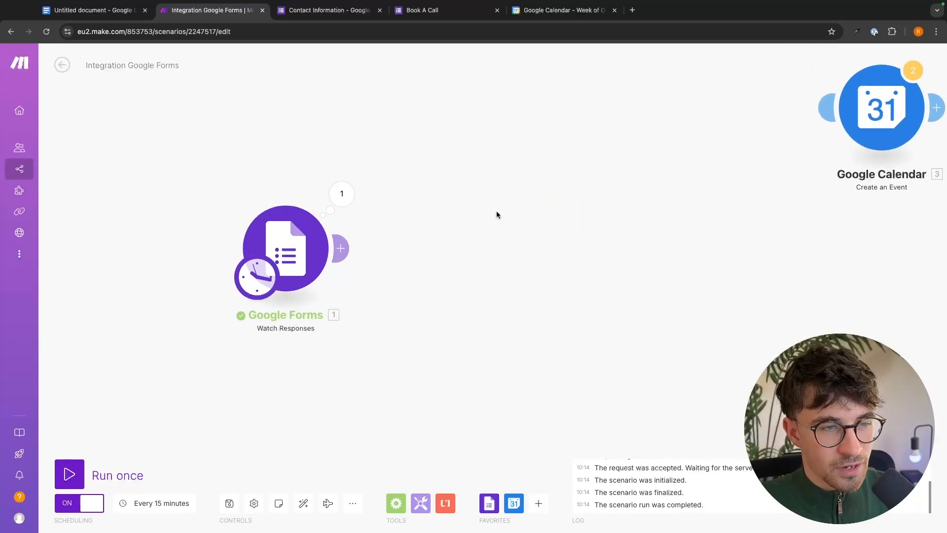
Add a Flow Control Router after Google Forms and nudge the detached Google Calendar aside.
click(348, 249)
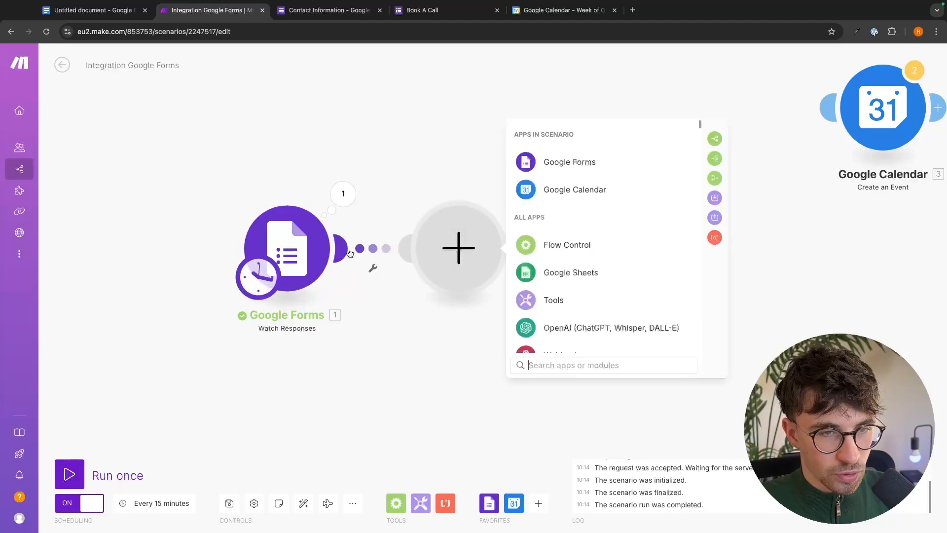
text(rou)
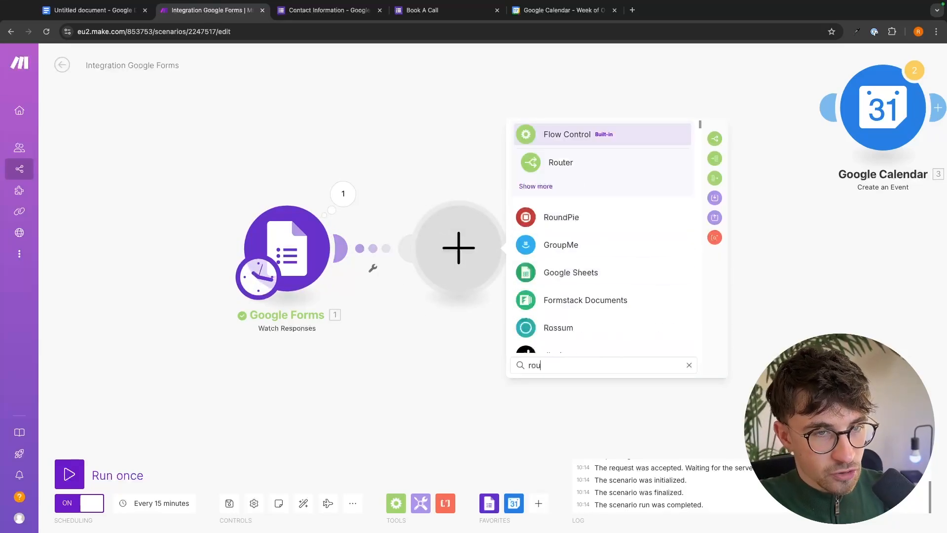
click(573, 165)
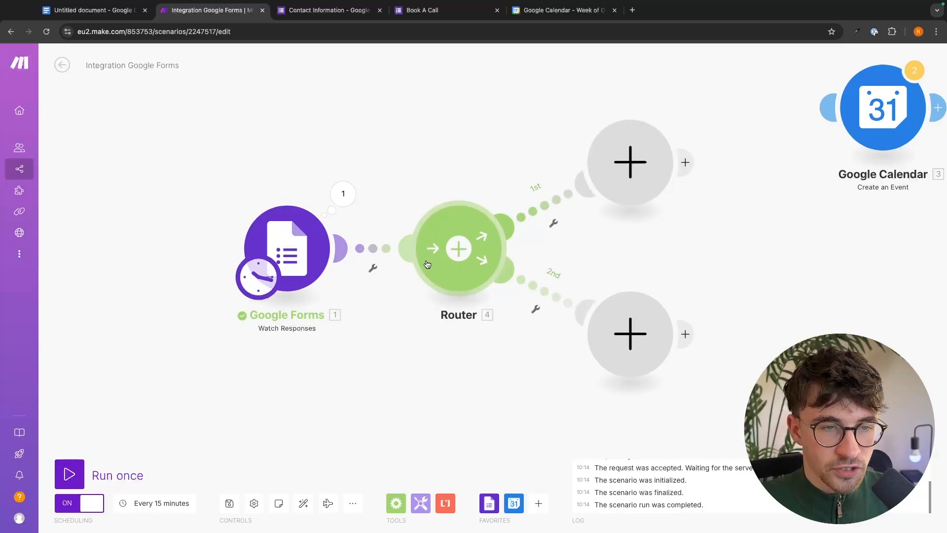
drag(891, 134, 915, 120)
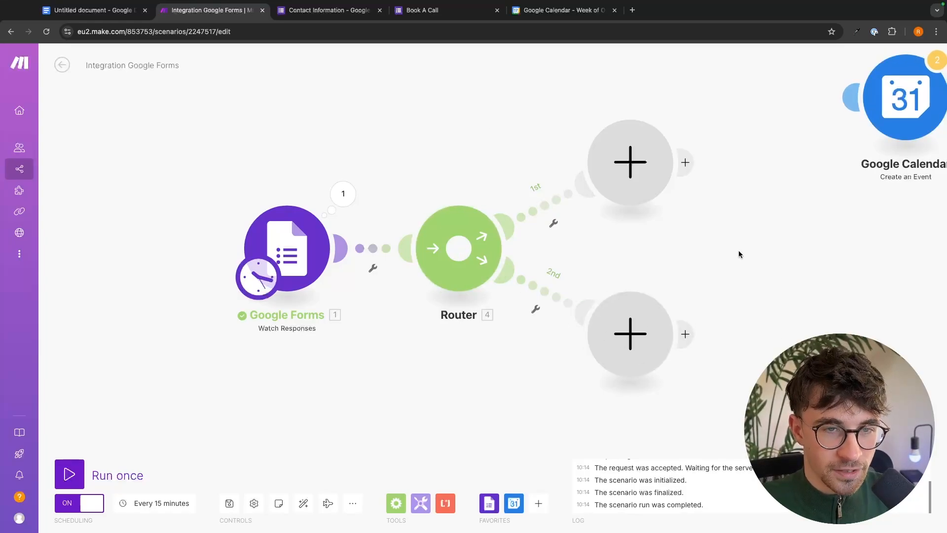
Put a Gmail Send an Email module on the 1st route with a Google connection.
click(636, 158)
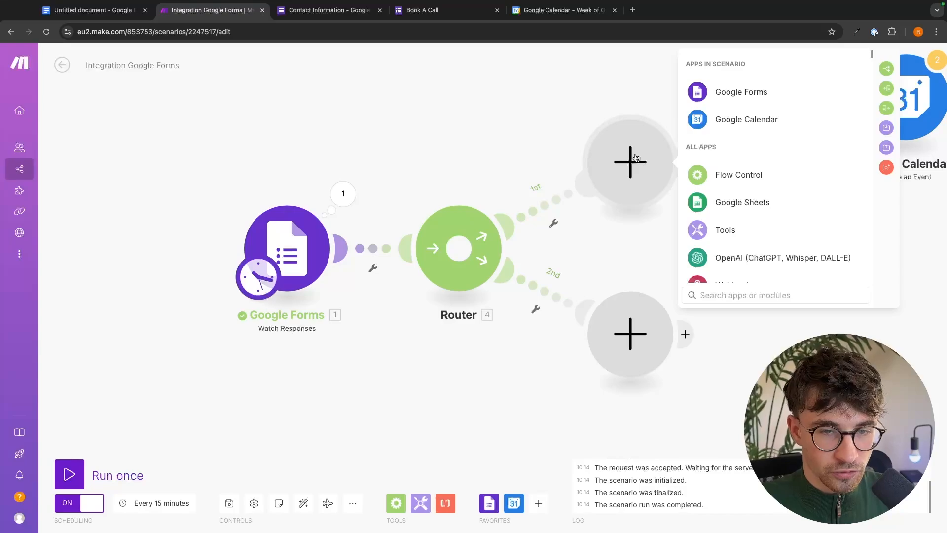
text(gmai)
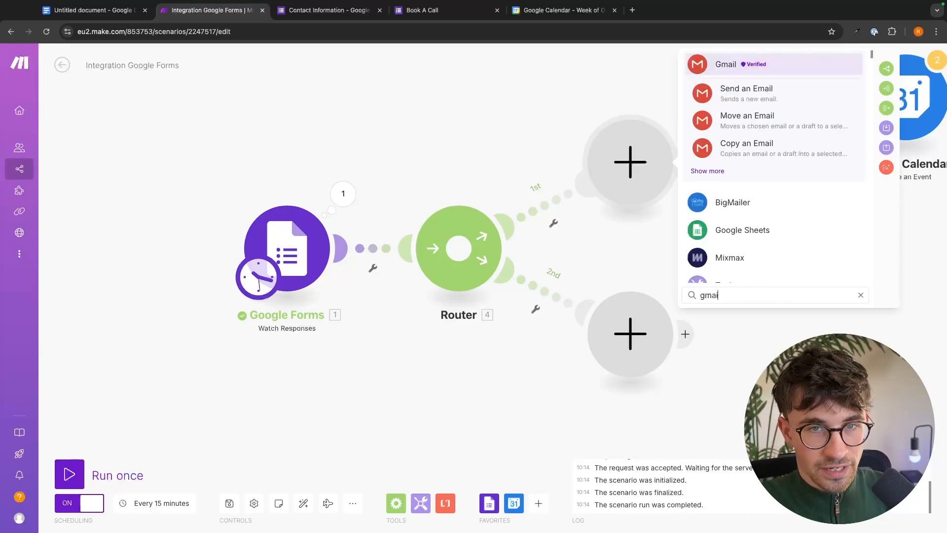
click(764, 96)
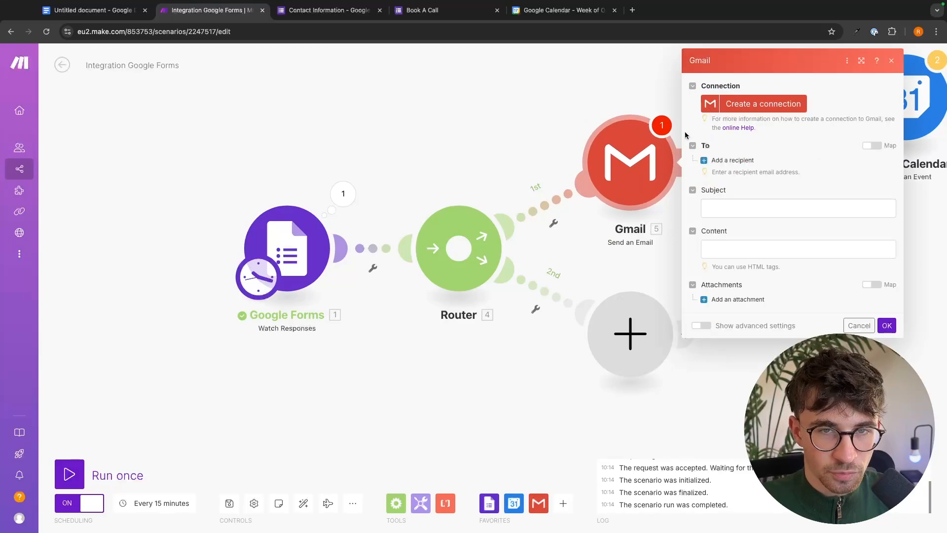
click(739, 107)
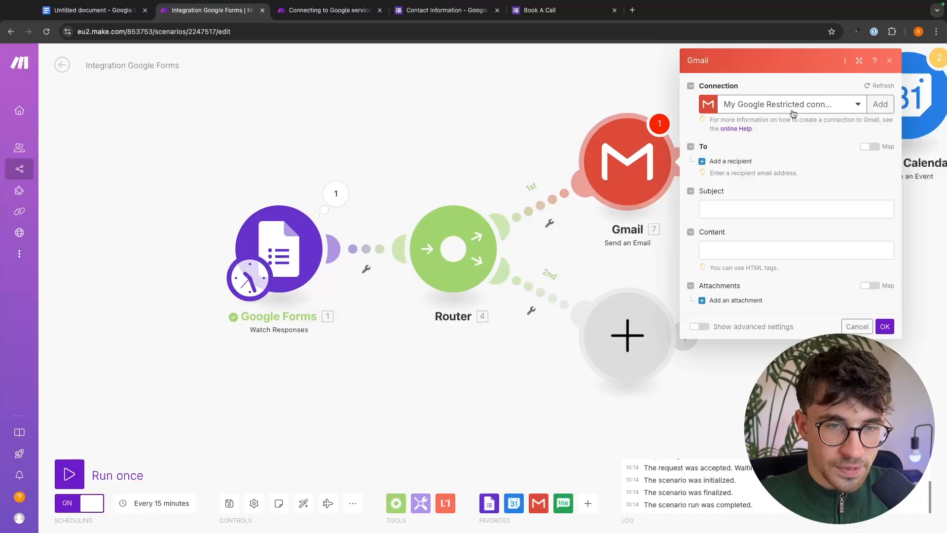
Add a recipient mapped to the form's Email answer value.
click(730, 163)
click(730, 178)
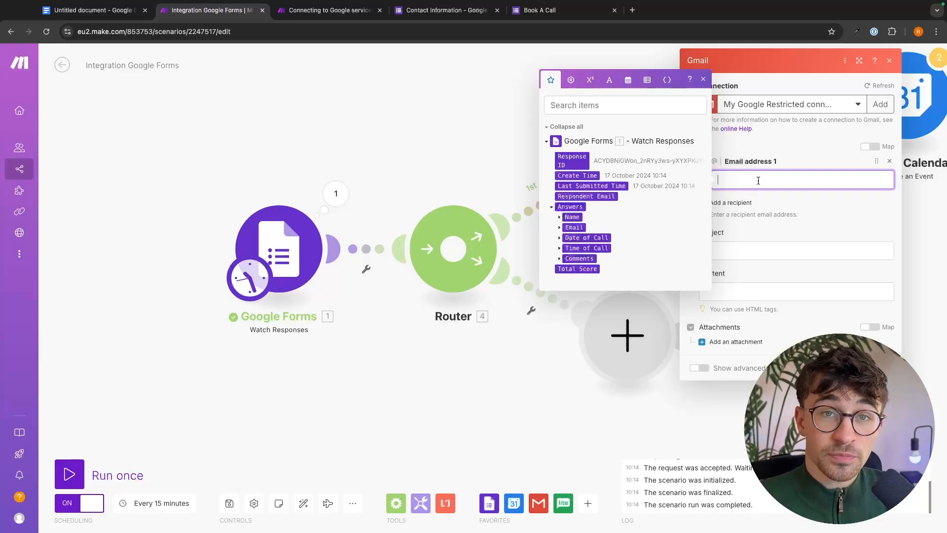
click(559, 227)
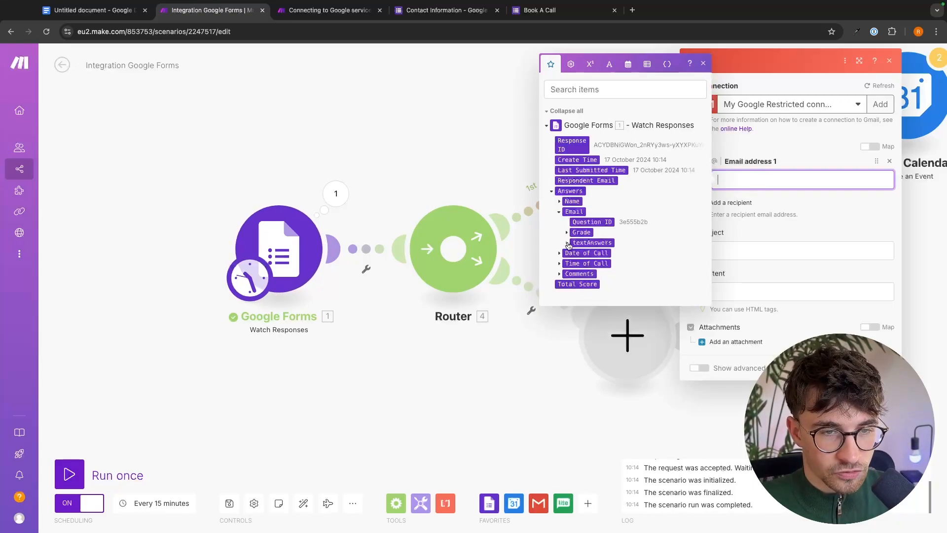
click(567, 242)
click(574, 248)
click(597, 259)
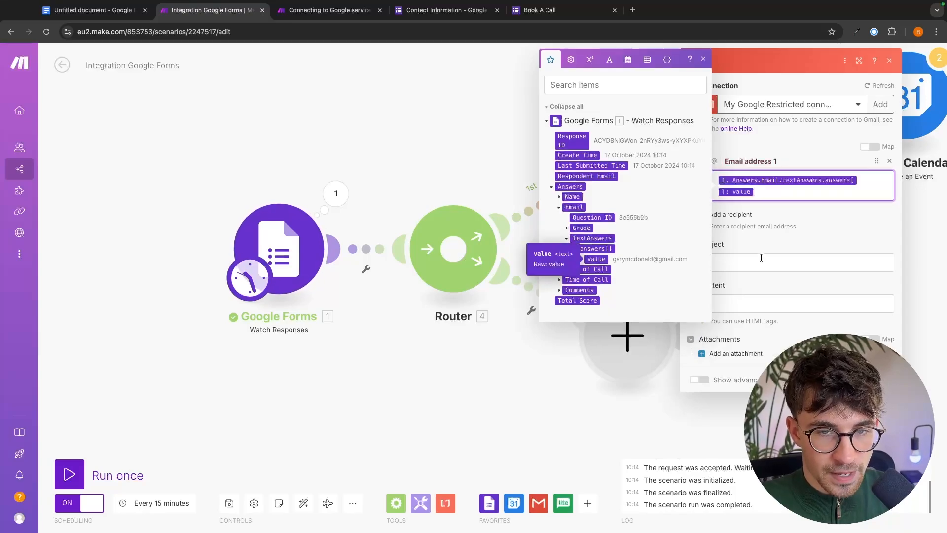
click(795, 234)
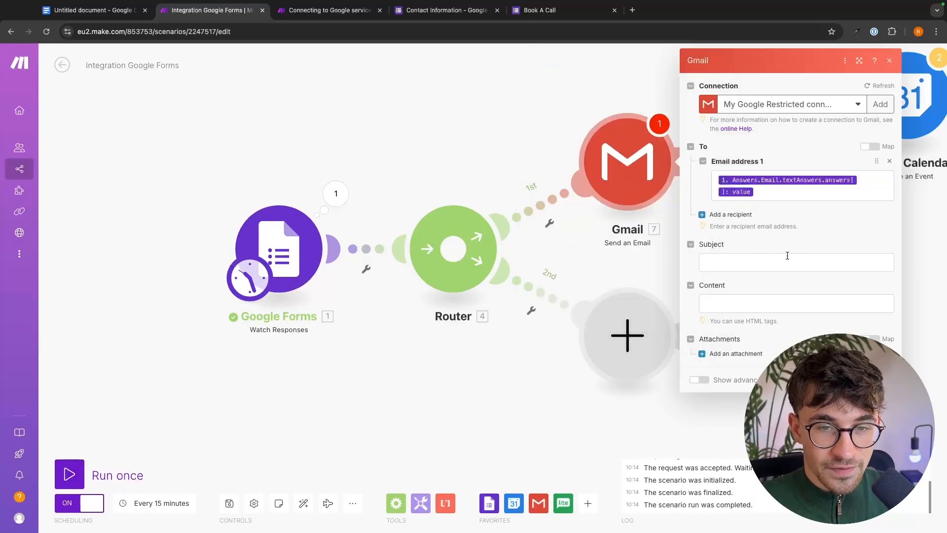
Set the email subject to 'Call booking confirmation'.
click(791, 258)
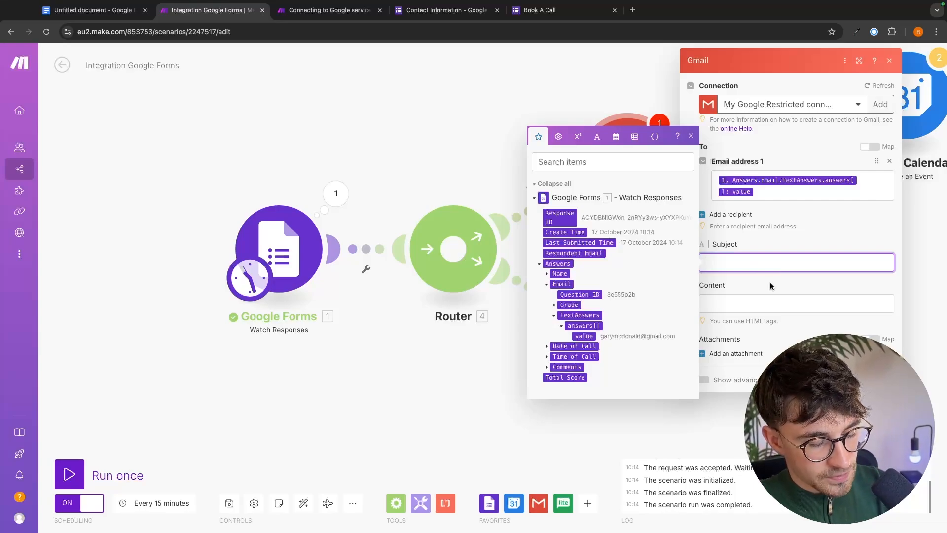
text(Call)
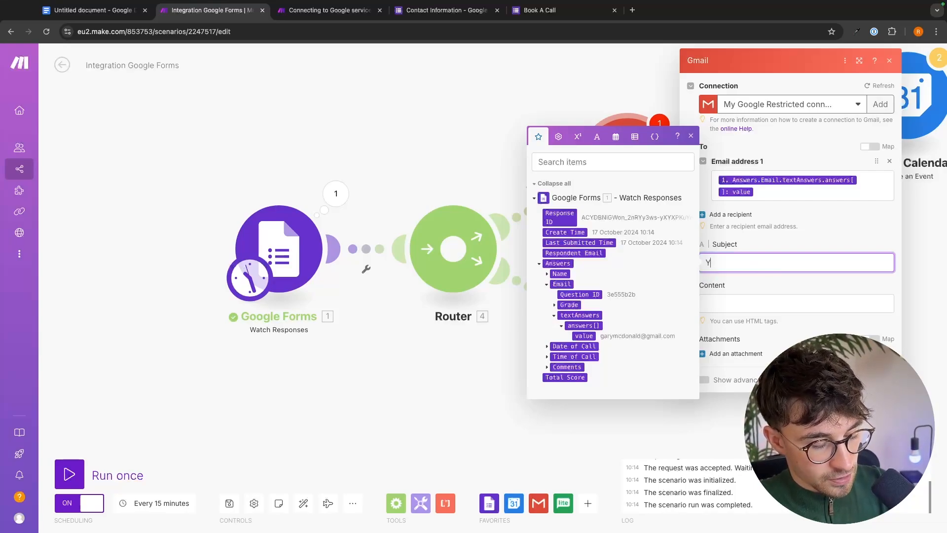
text( boo)
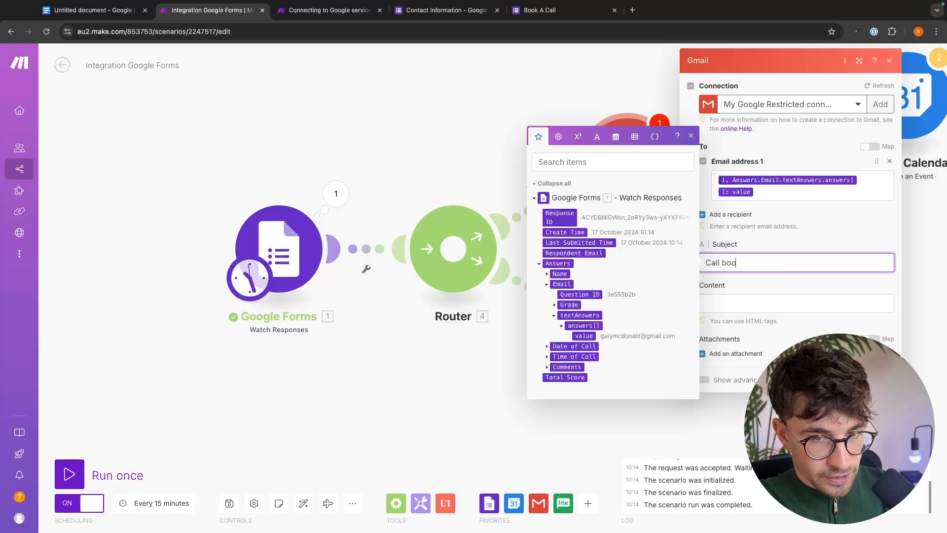
text(king conf)
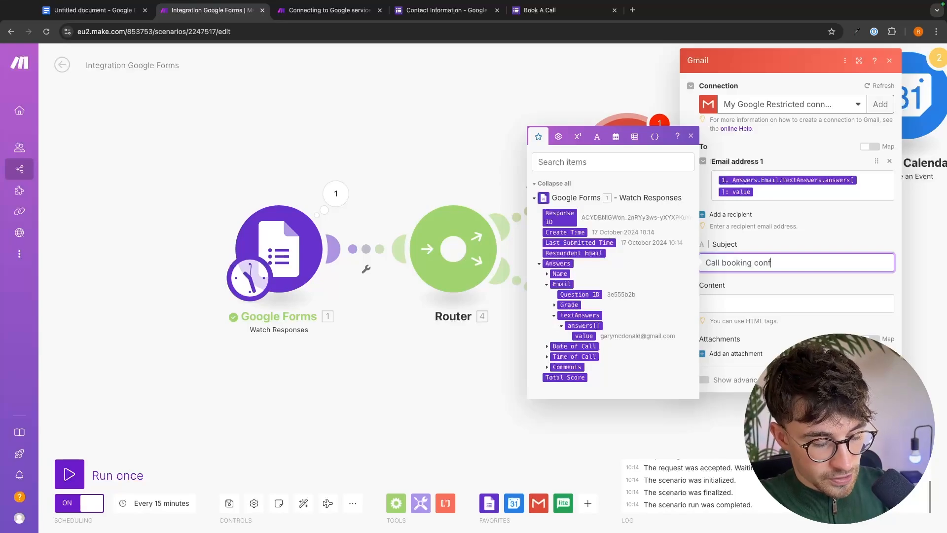
text(irmation)
click(823, 225)
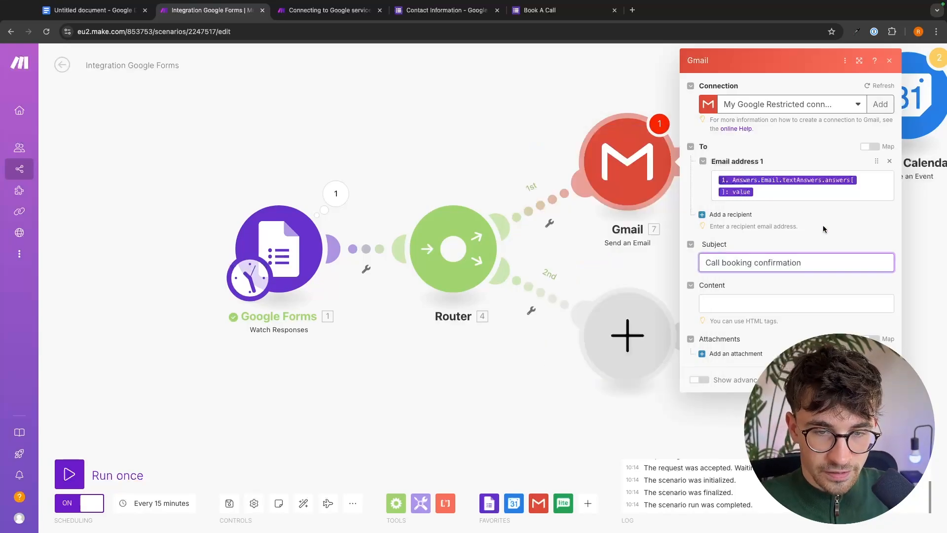
Start the email body with 'Hey' followed by the respondent's Name answer.
click(742, 302)
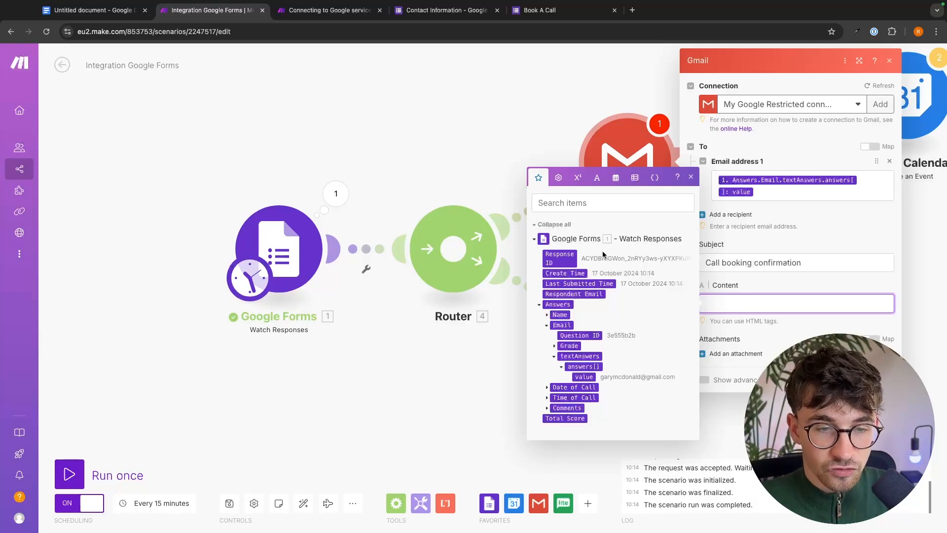
text(Hey,)
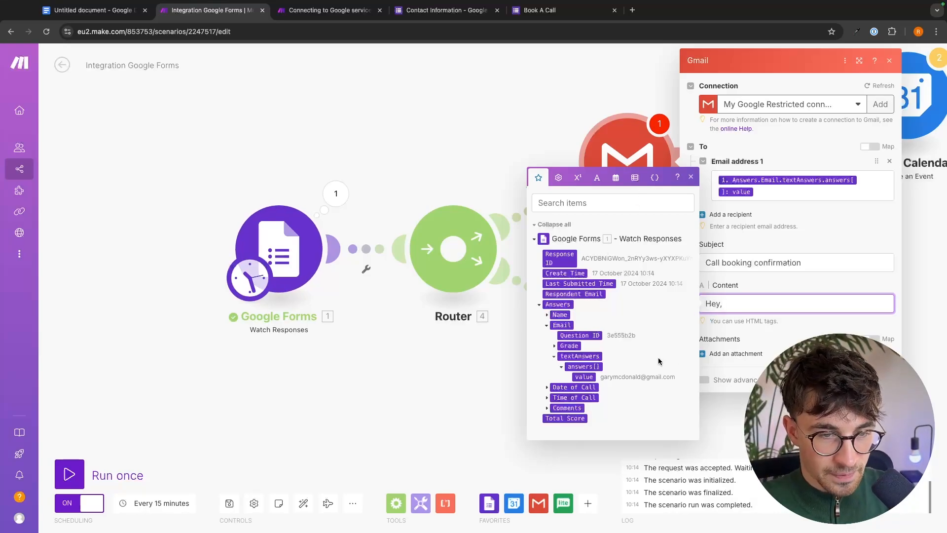
click(559, 314)
click(554, 330)
click(561, 334)
click(583, 342)
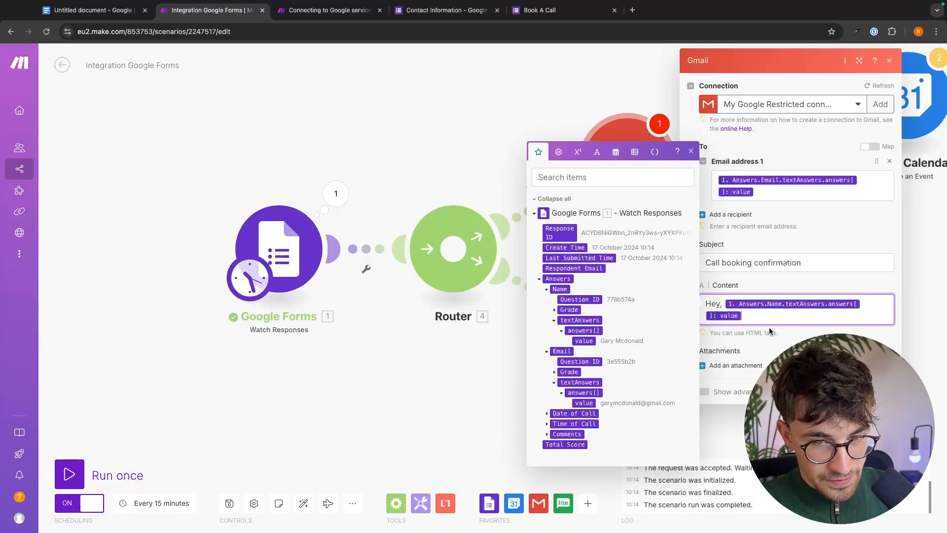
Add a few new lines of test text to the body and select them.
key(Return)
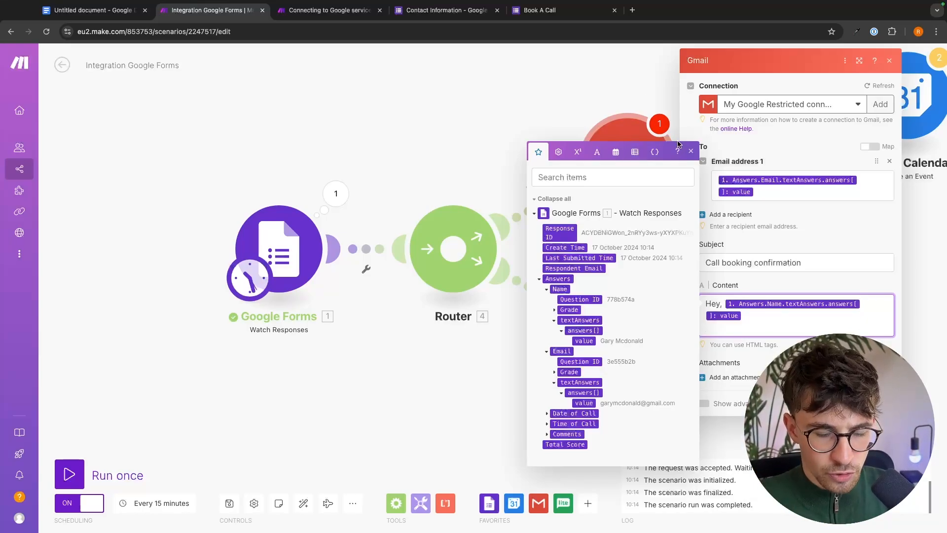
key(Return)
text(vkjrljbnr)
key(Return)
key(Return)
text(grengrjkng)
key(Return)
key(Return)
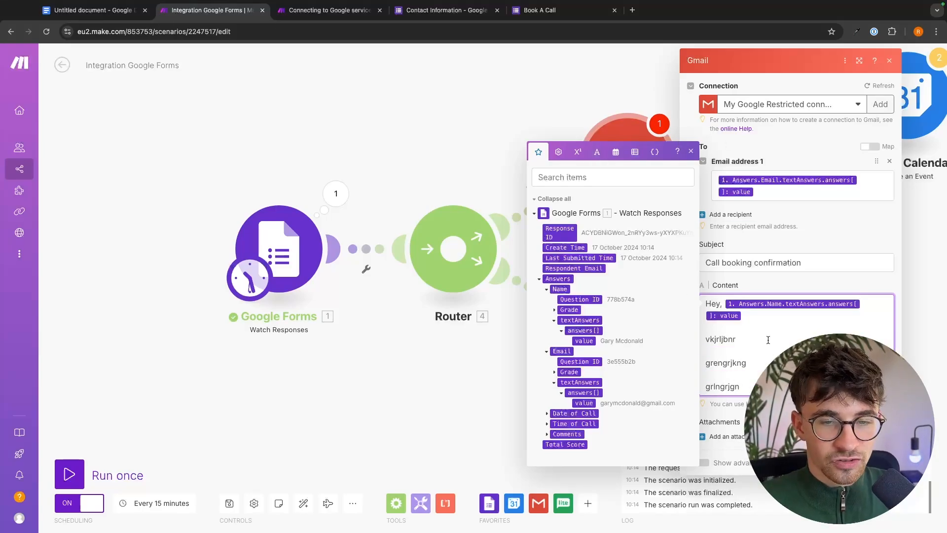
drag(745, 389, 710, 341)
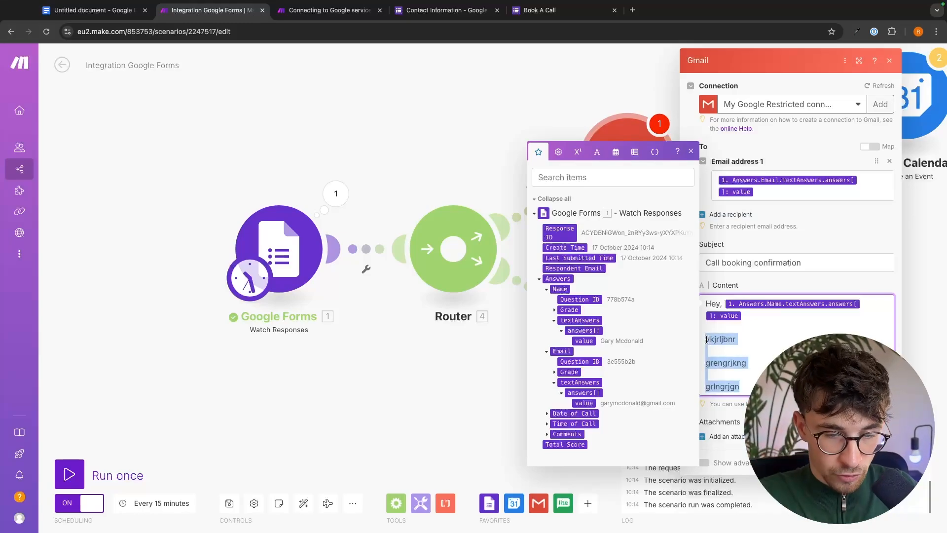
Replace the test lines with a 'Your…' confirmation line and a 'Call link' line, then close the module.
key(BackSpace)
key(BackSpace)
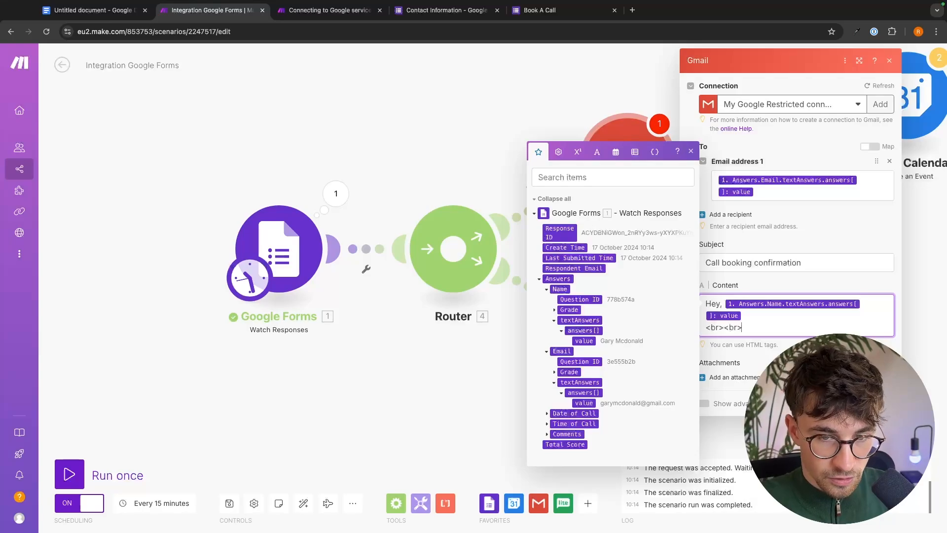
click(752, 326)
key(Return)
text(Your call has been confirme)
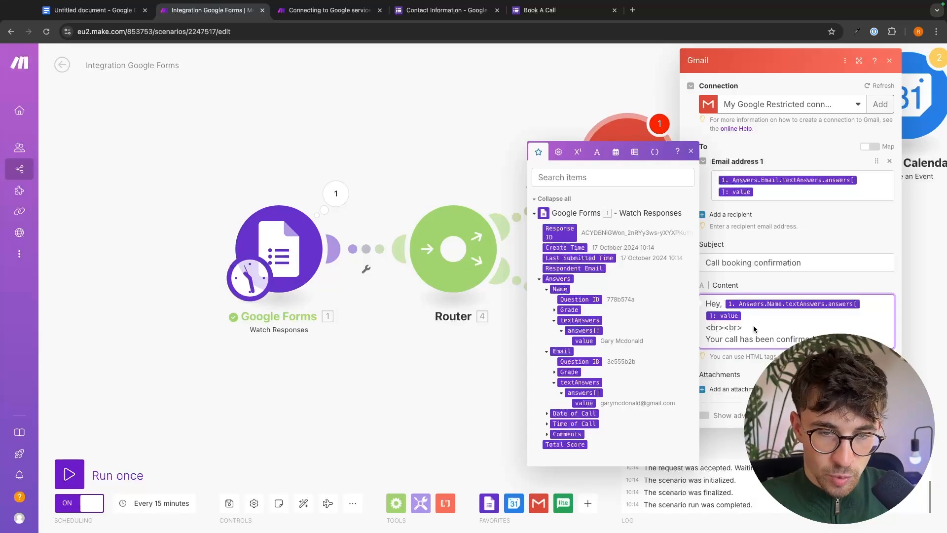
click(695, 328)
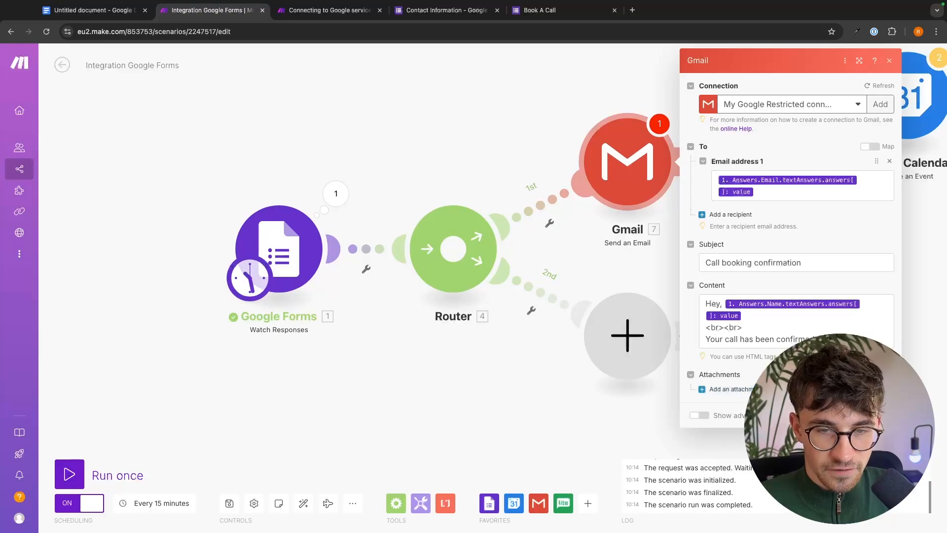
click(720, 341)
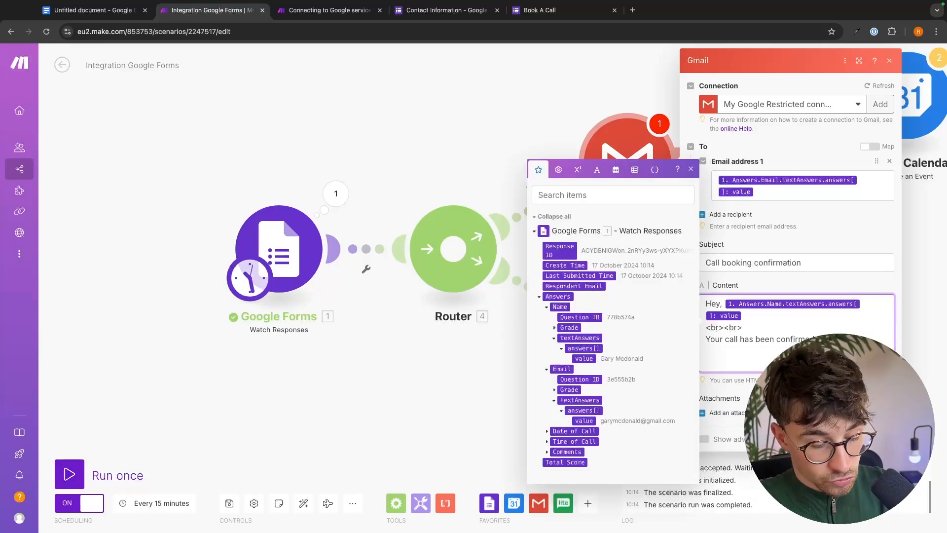
text(C)
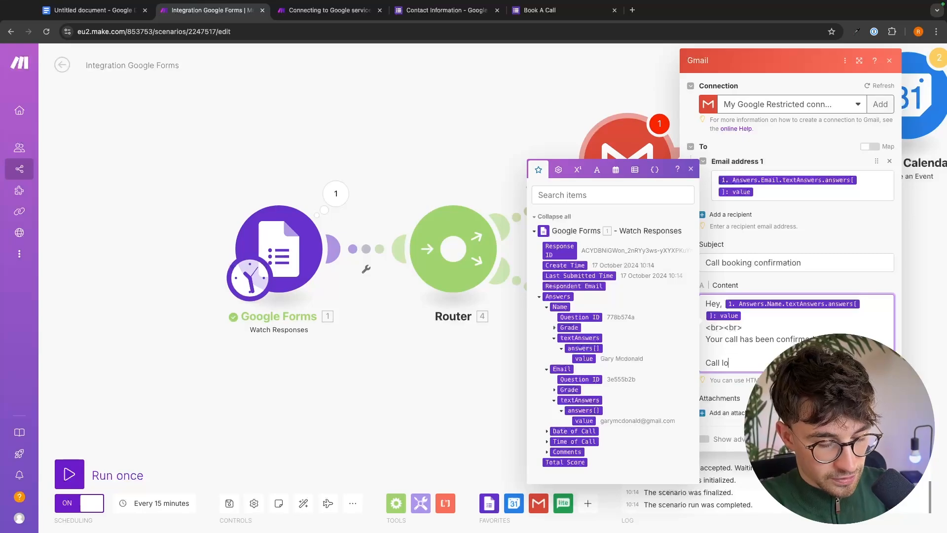
text(all link)
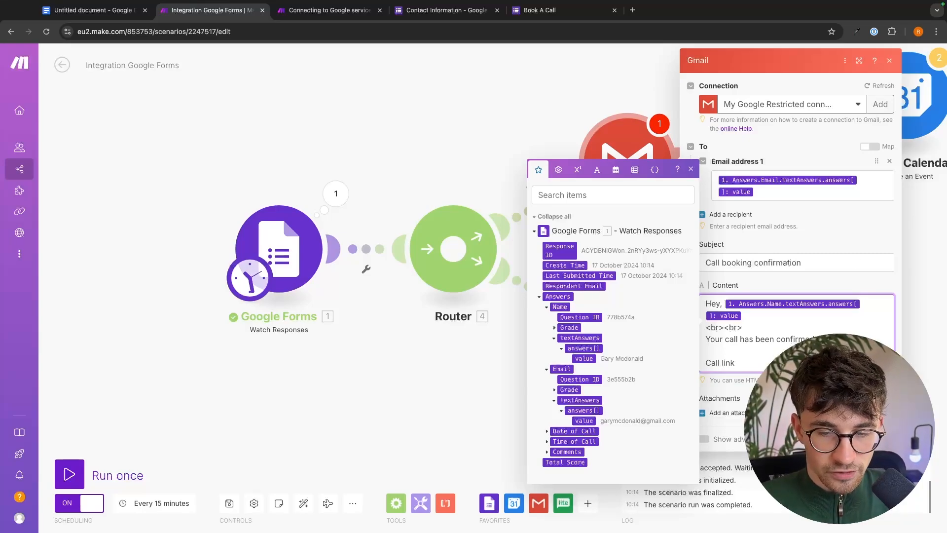
key(Escape)
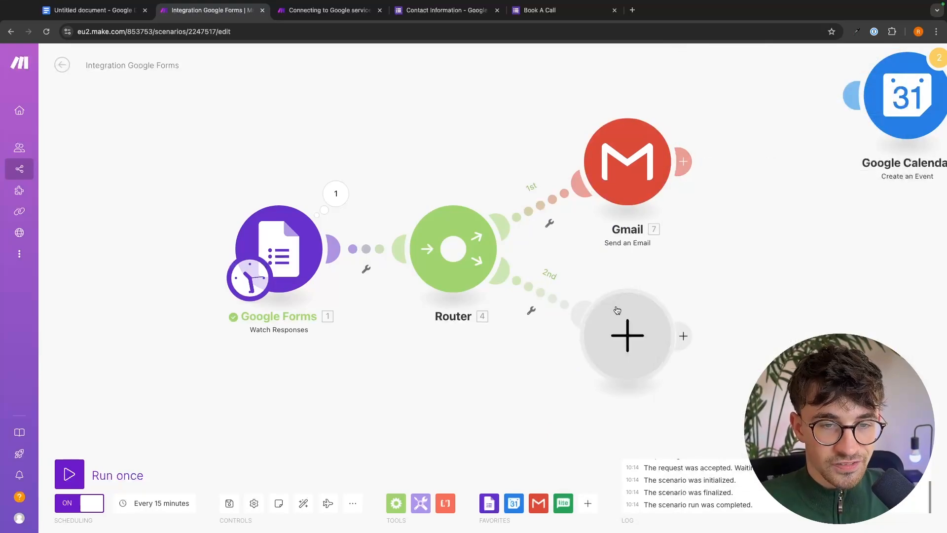
Put a Gmail Send an Email module on the Router's 2nd route.
click(617, 335)
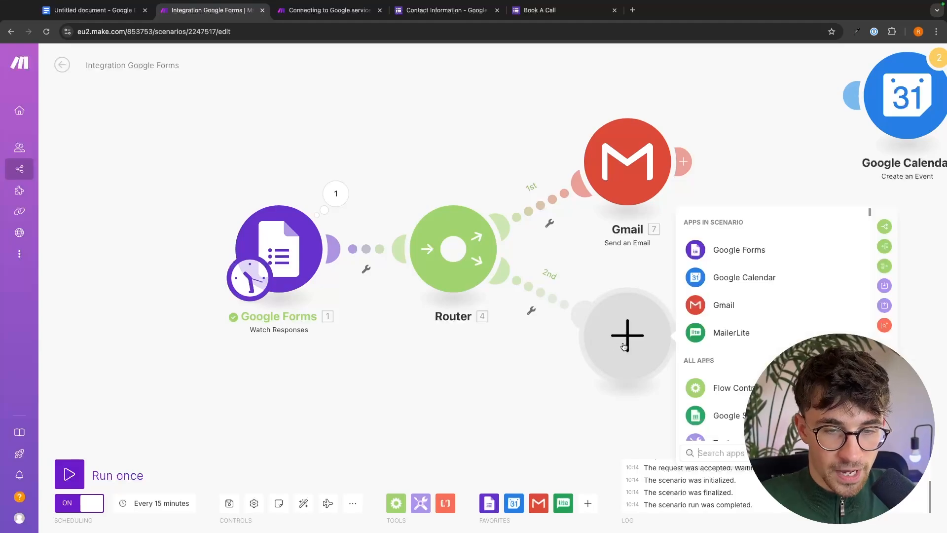
click(719, 303)
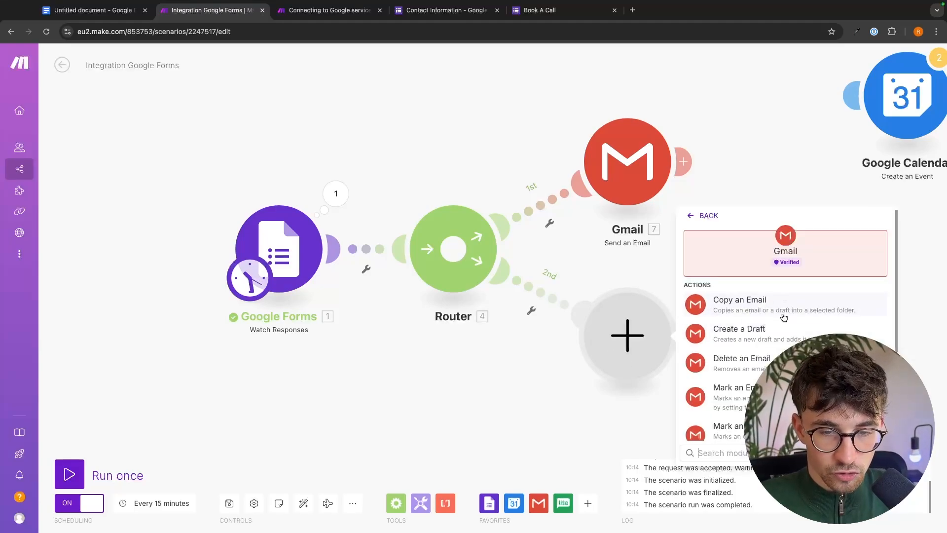
scroll(730, 328, down, 3)
scroll(779, 349, down, 1)
click(730, 414)
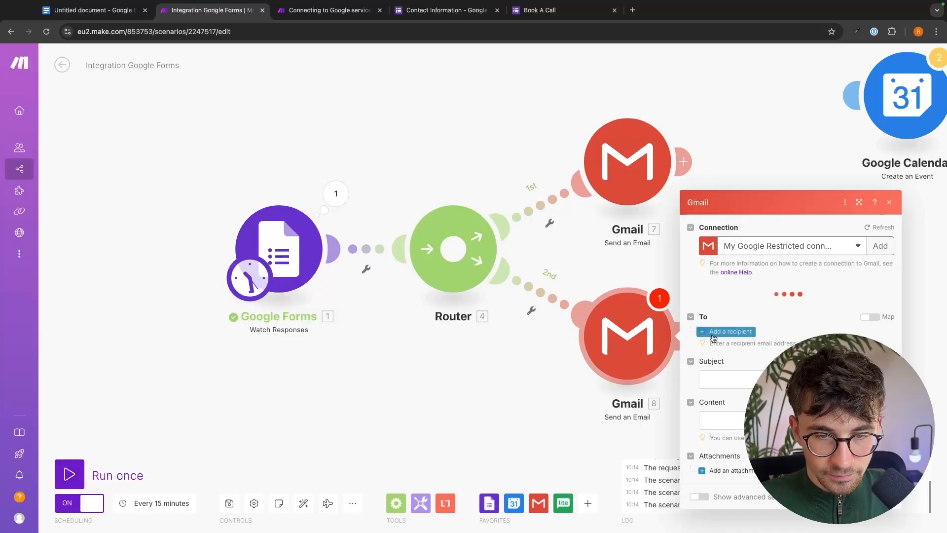
Map the recipient to the Email answer and start the subject with 'Call booking u'.
click(730, 304)
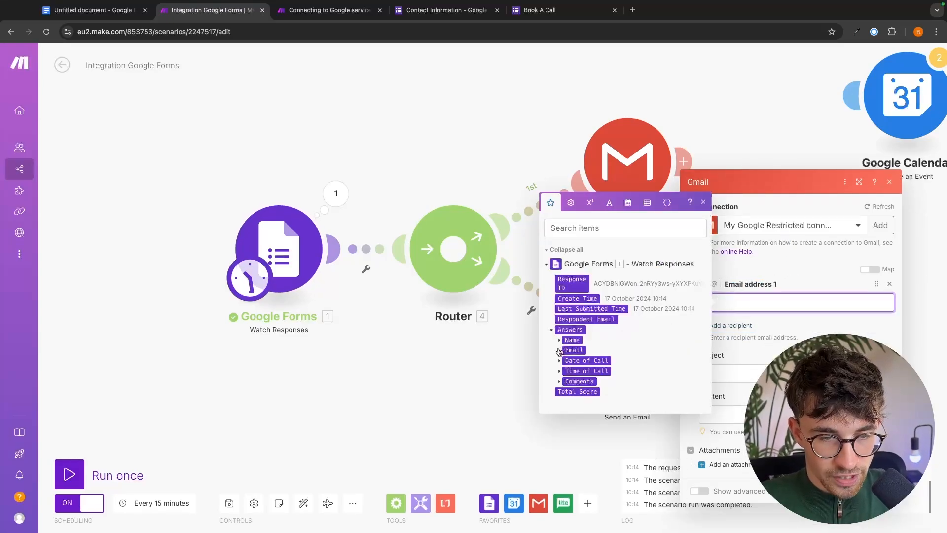
click(560, 350)
click(566, 362)
click(574, 371)
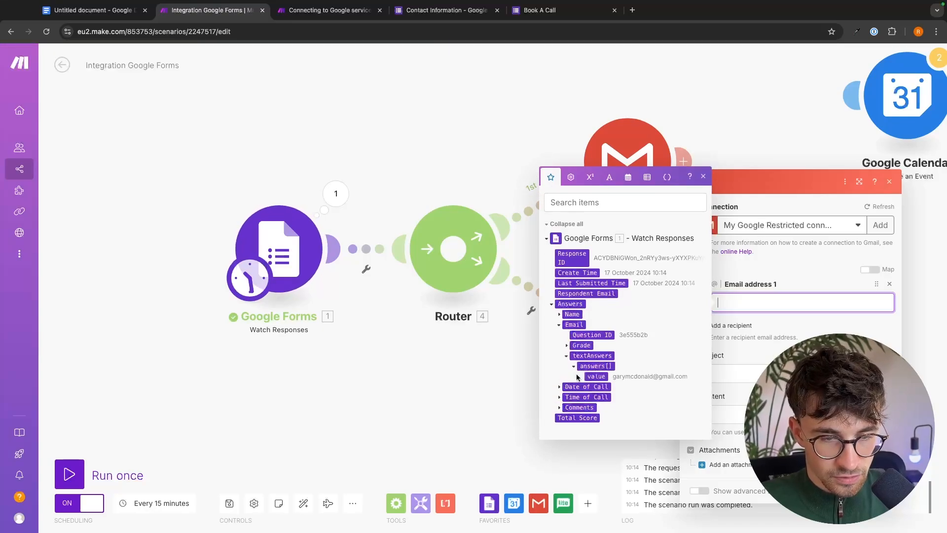
click(596, 381)
click(756, 379)
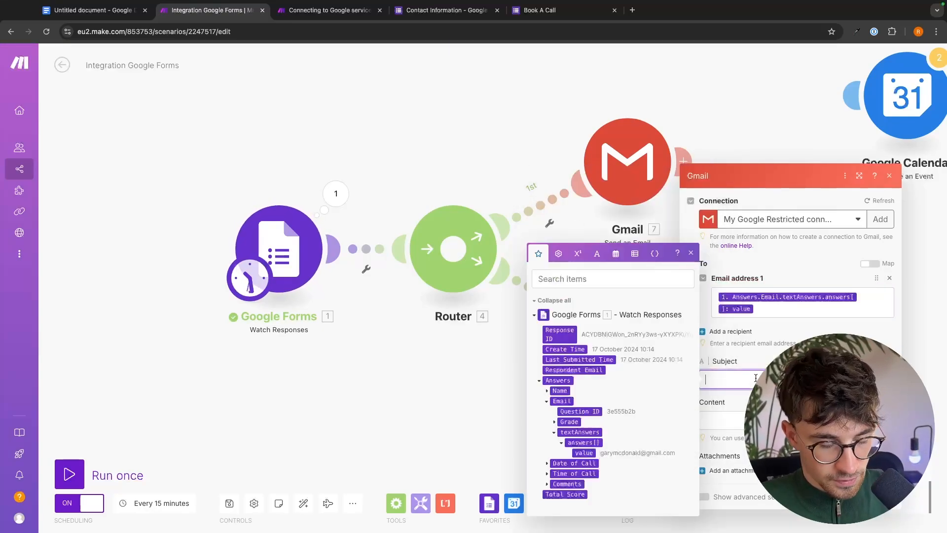
text(Call booking u)
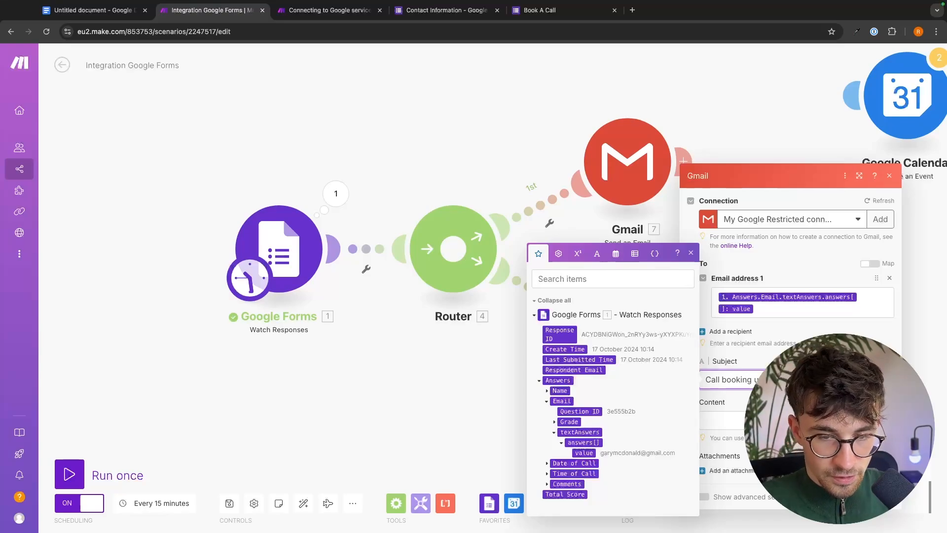
click(784, 420)
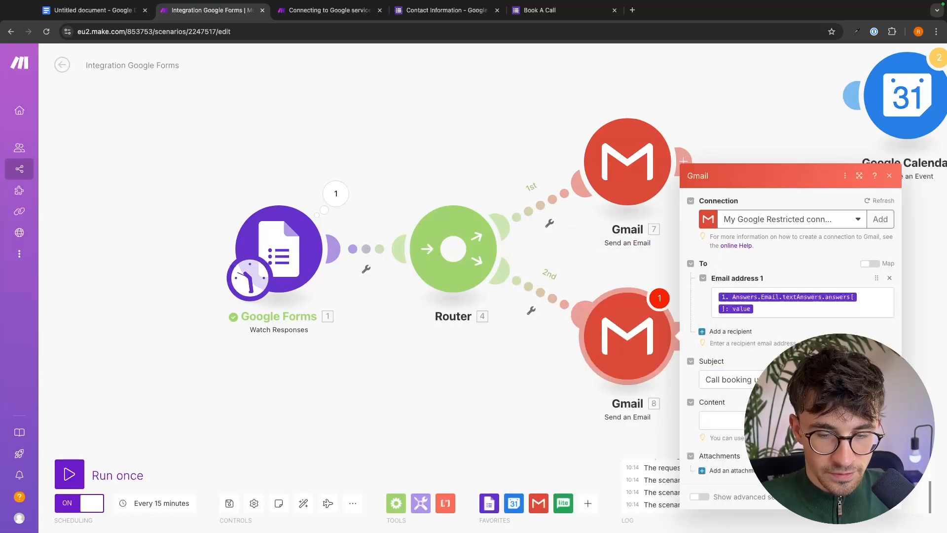
click(881, 496)
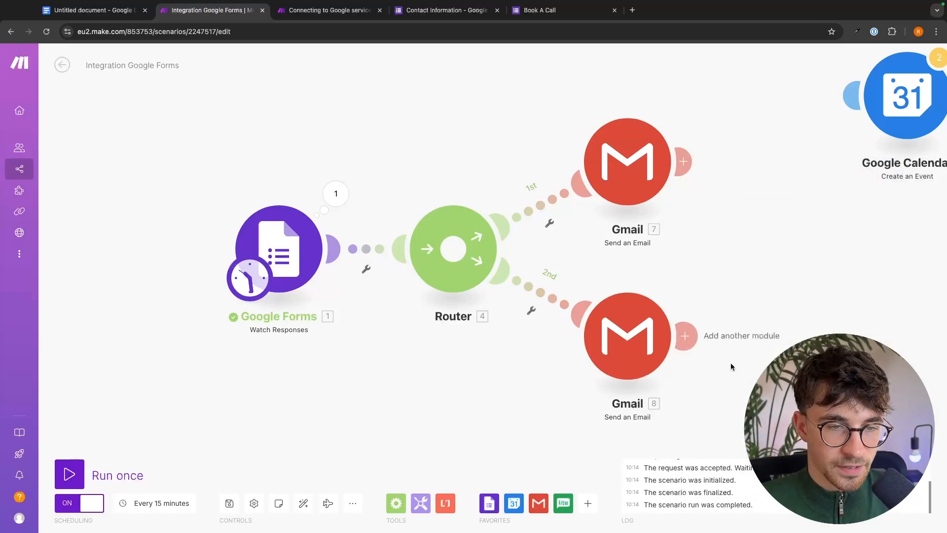
Add a filter to the Router's 1st route and label it Work Hours.
click(549, 225)
click(553, 235)
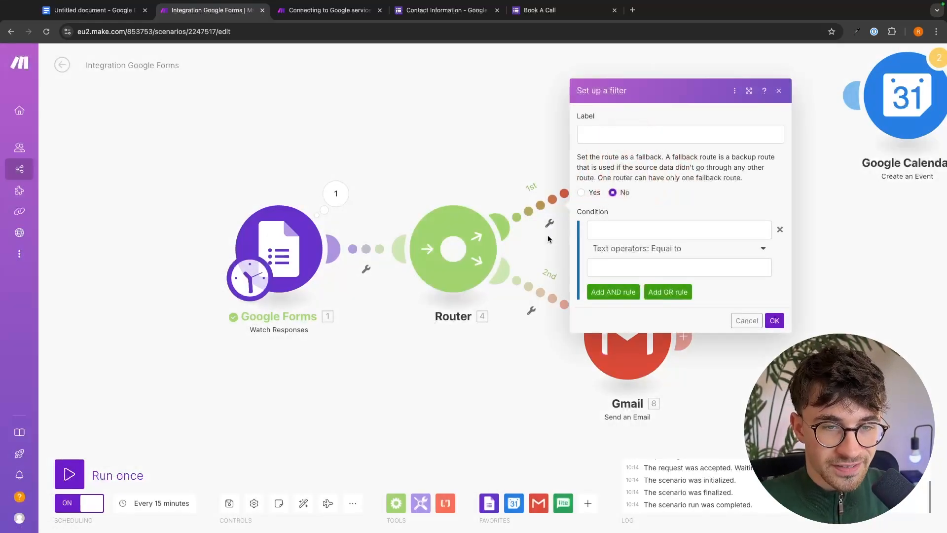
click(616, 137)
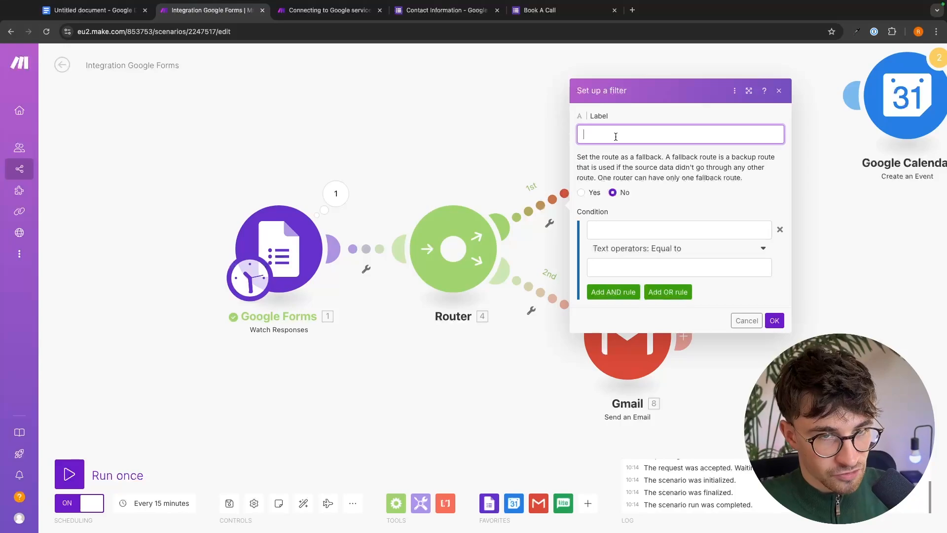
text(Work Hours)
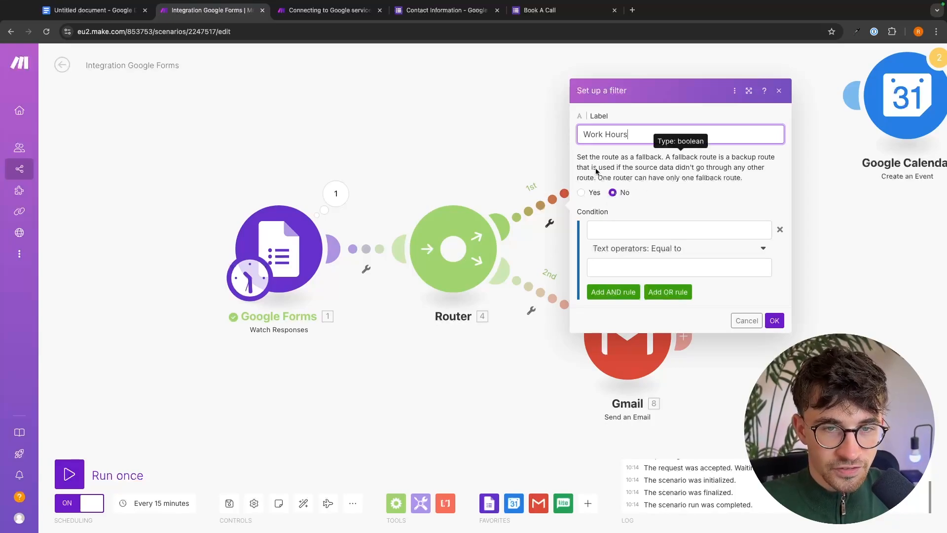
drag(619, 169, 745, 176)
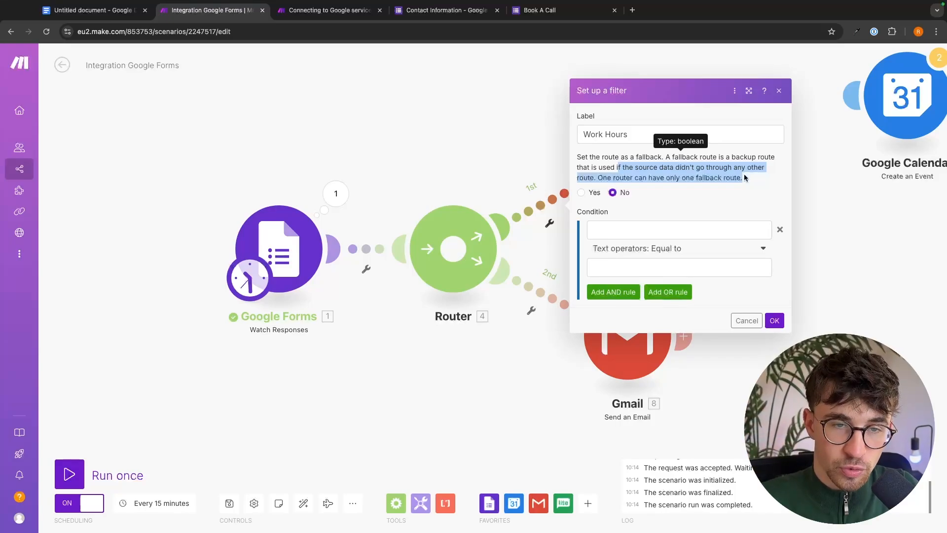
click(655, 182)
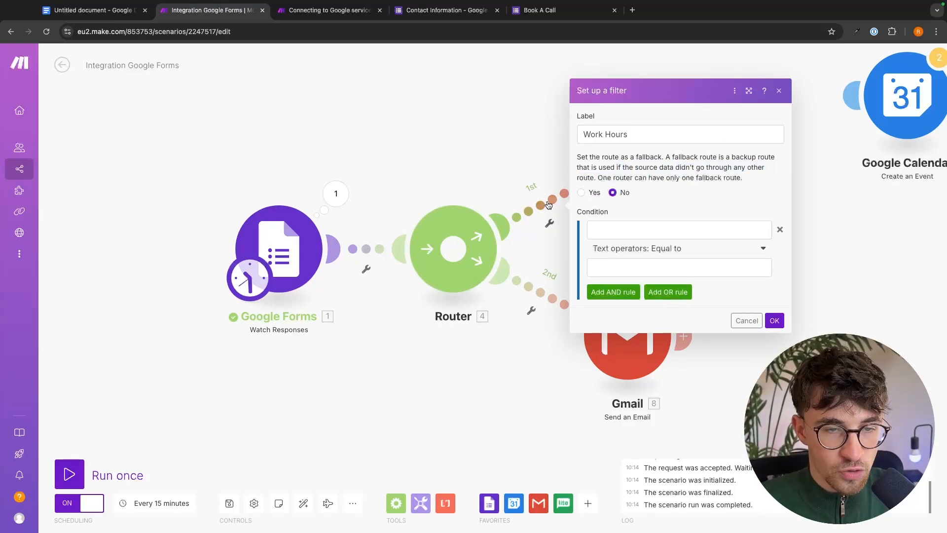
Set the first condition to Time of Call, time operator Greater than 8:00.
click(650, 230)
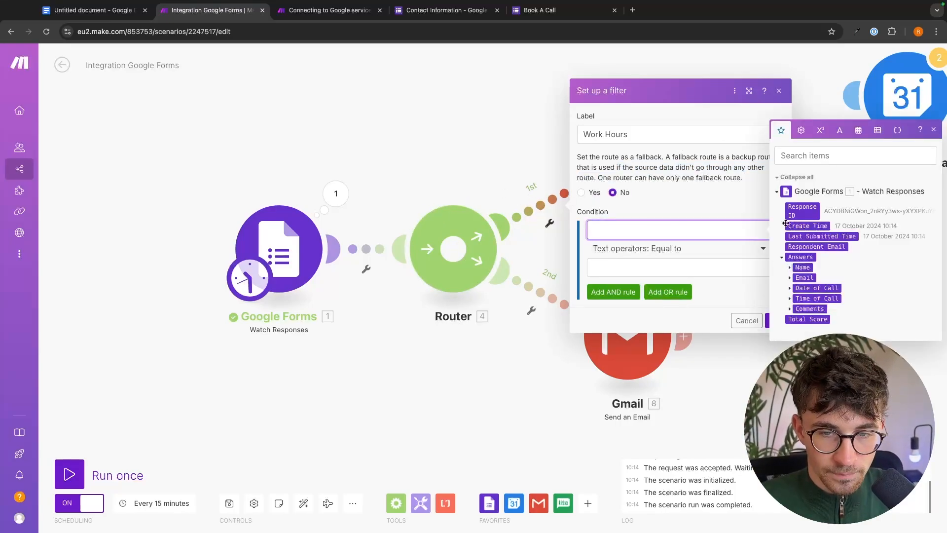
click(790, 298)
click(797, 306)
click(804, 316)
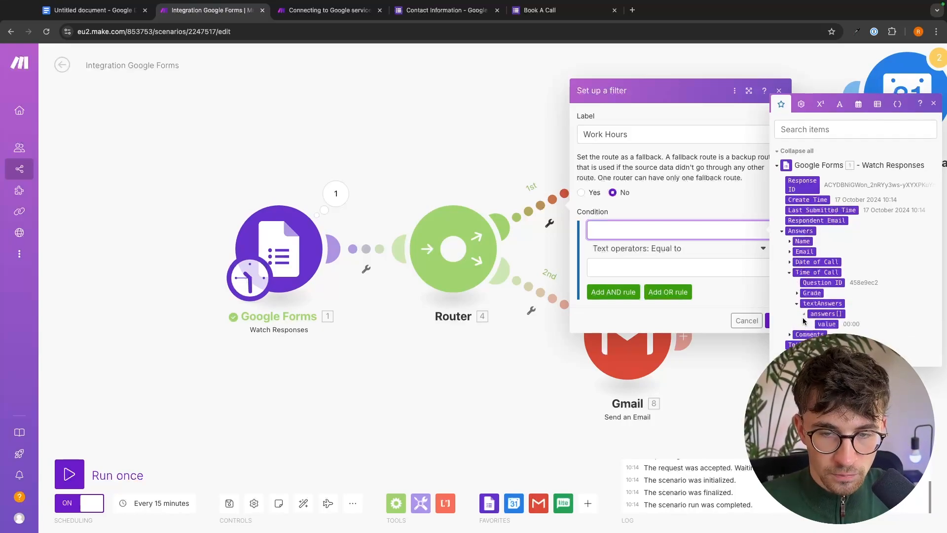
click(826, 324)
click(668, 260)
scroll(637, 364, down, 3)
scroll(637, 364, down, 10)
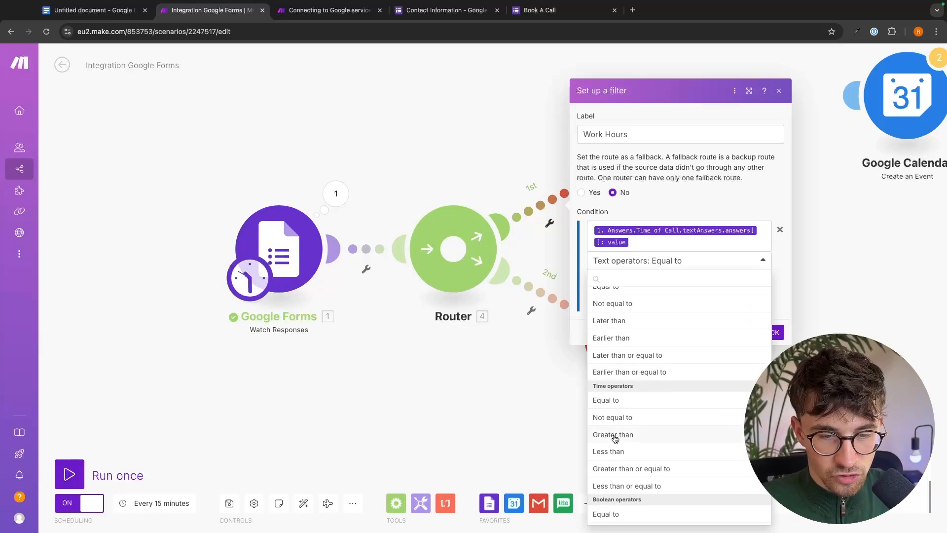
click(617, 435)
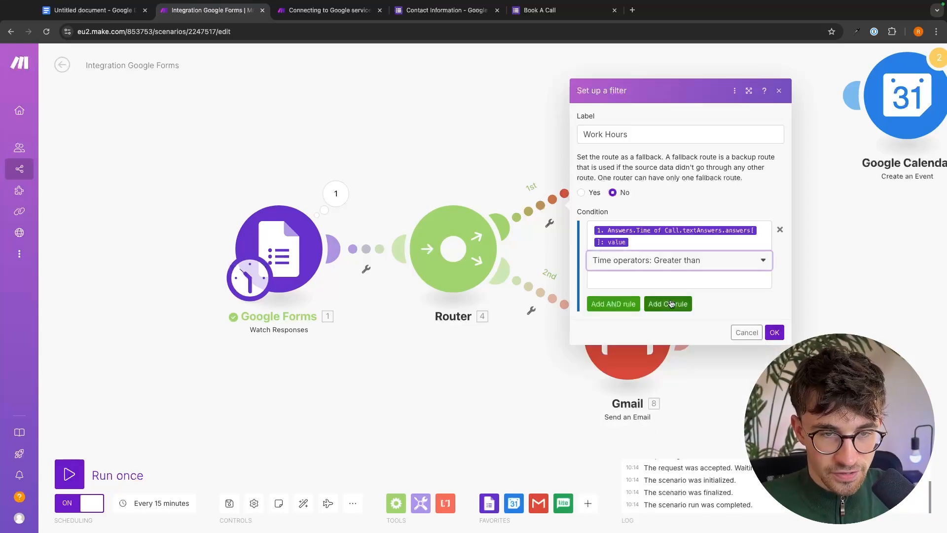
click(664, 279)
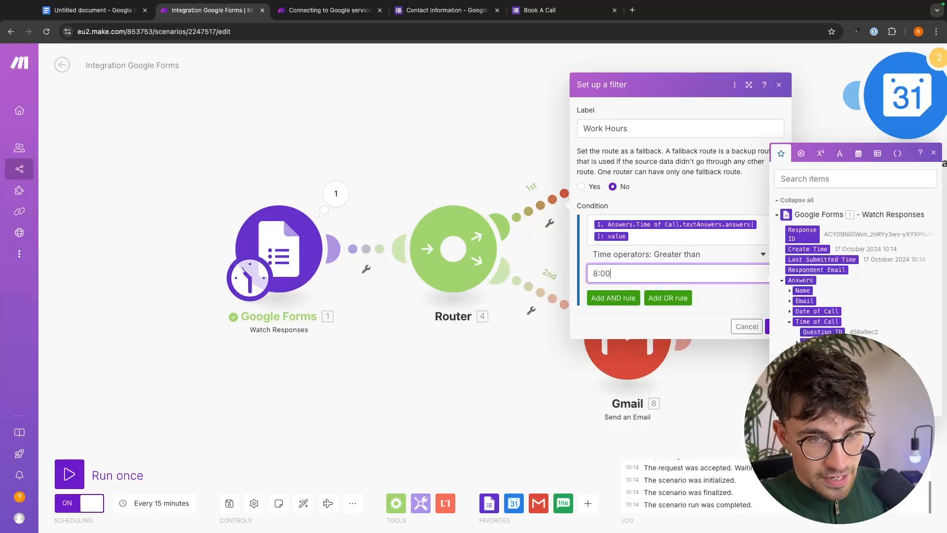
Add an AND rule for Time of Call Less than 22:00 and save the filter.
click(620, 298)
click(640, 295)
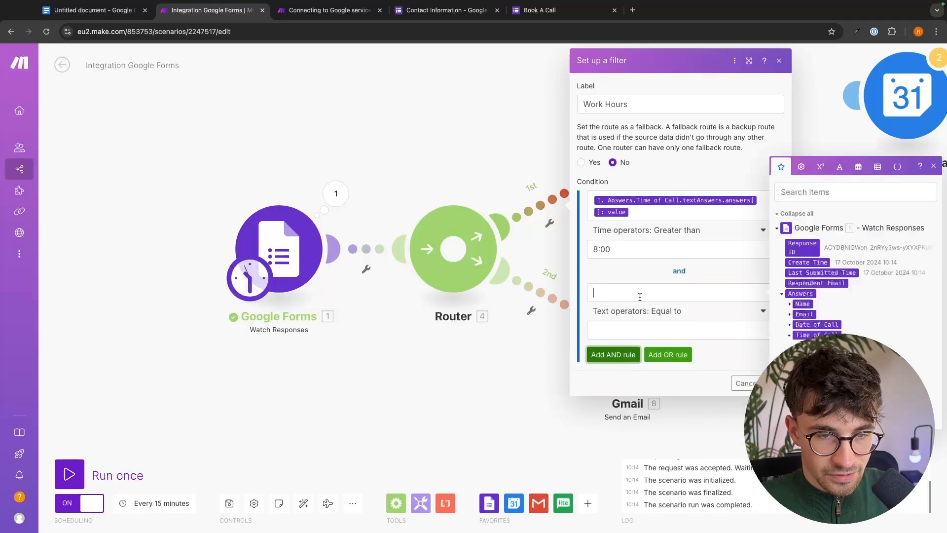
click(809, 366)
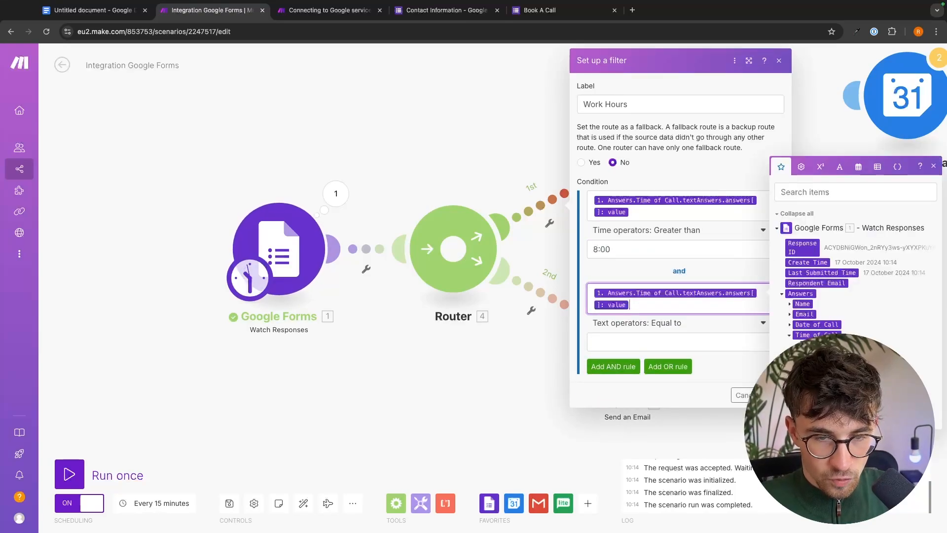
click(670, 326)
scroll(657, 415, down, 6)
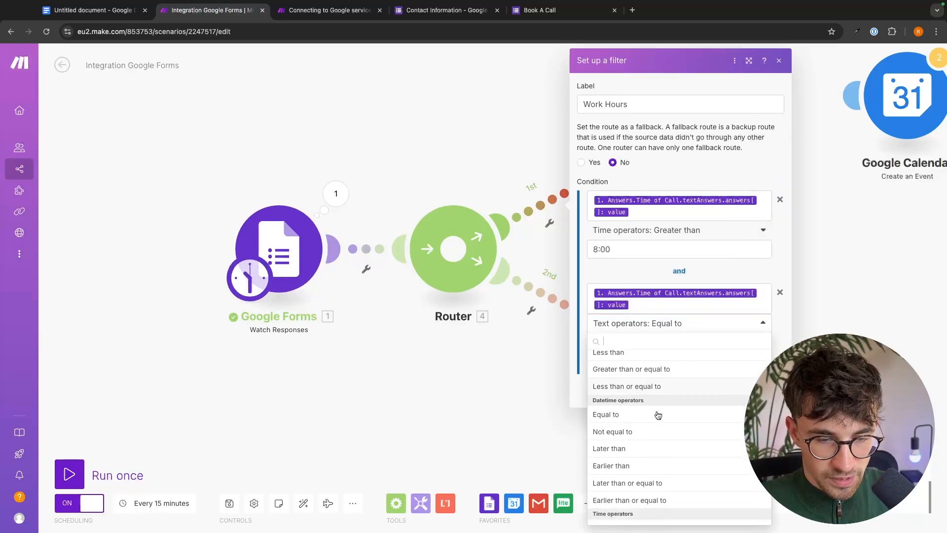
scroll(629, 429, down, 2)
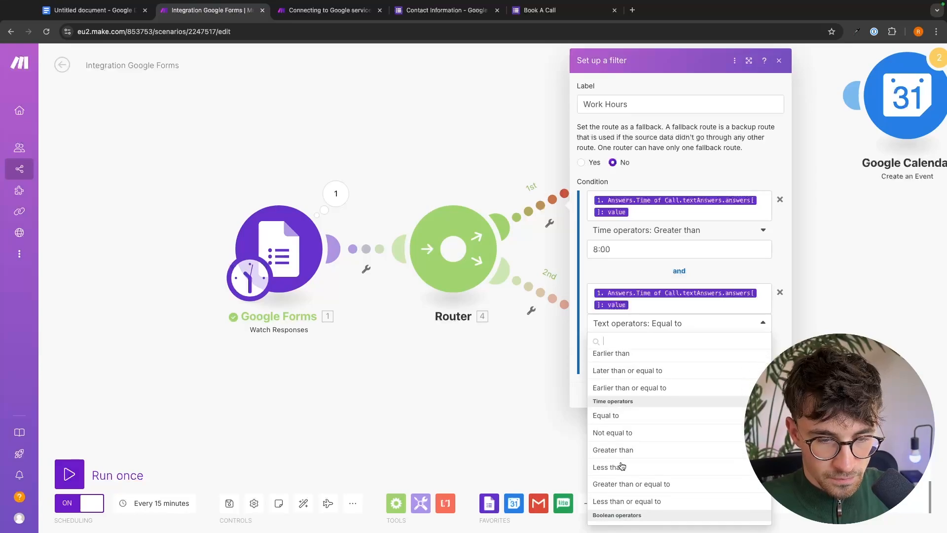
click(623, 468)
click(678, 342)
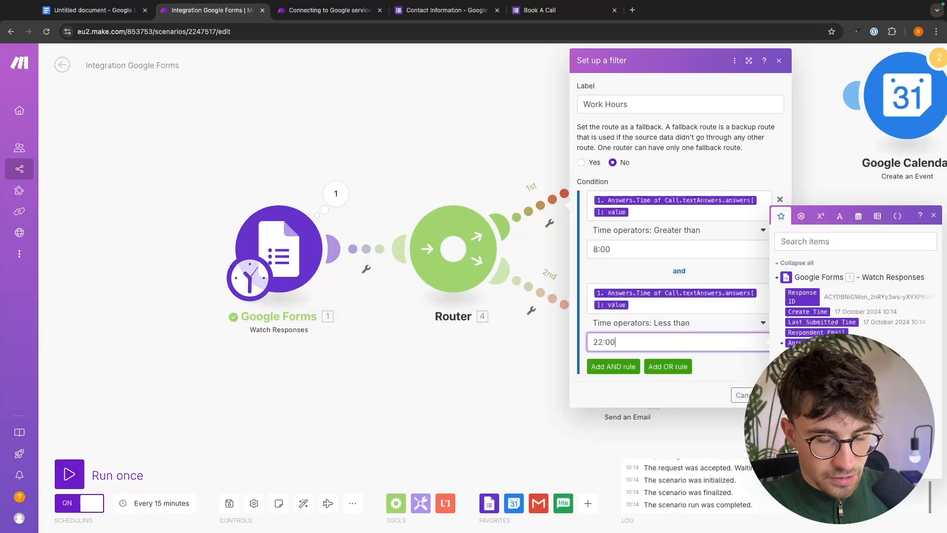
click(771, 394)
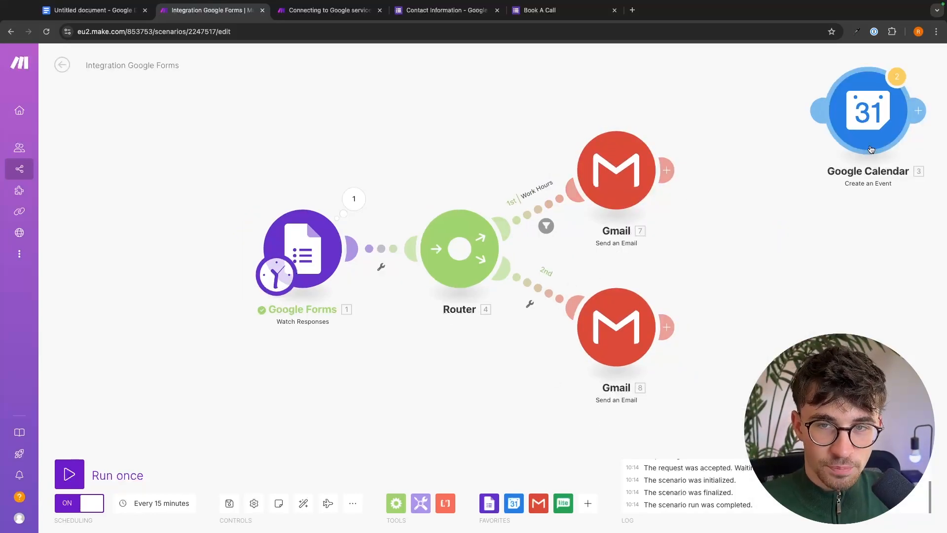
Connect Google Calendar Create an Event after Gmail 7 via the Working Hours filter link.
drag(875, 102, 789, 153)
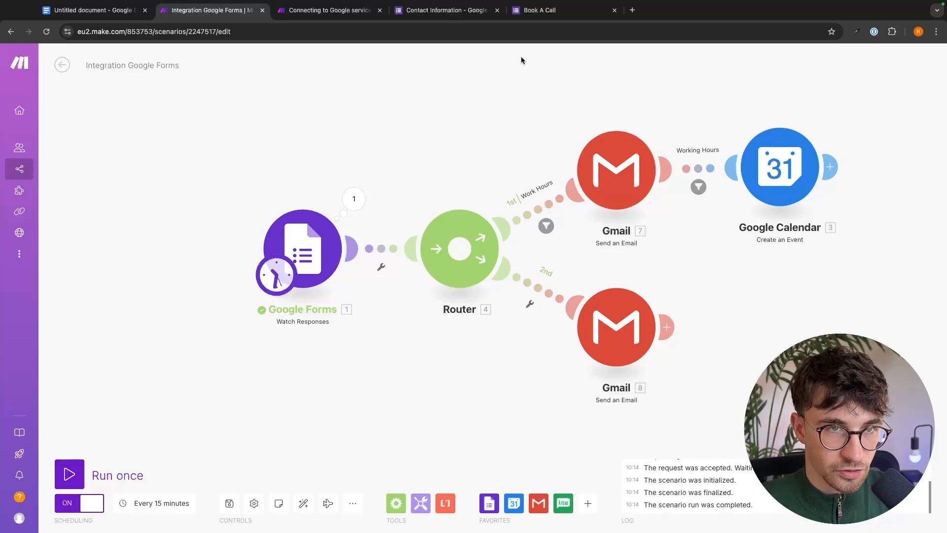
click(540, 10)
Set Time of Call to 11:00 and replace the Email answer with the tester's address.
text(11)
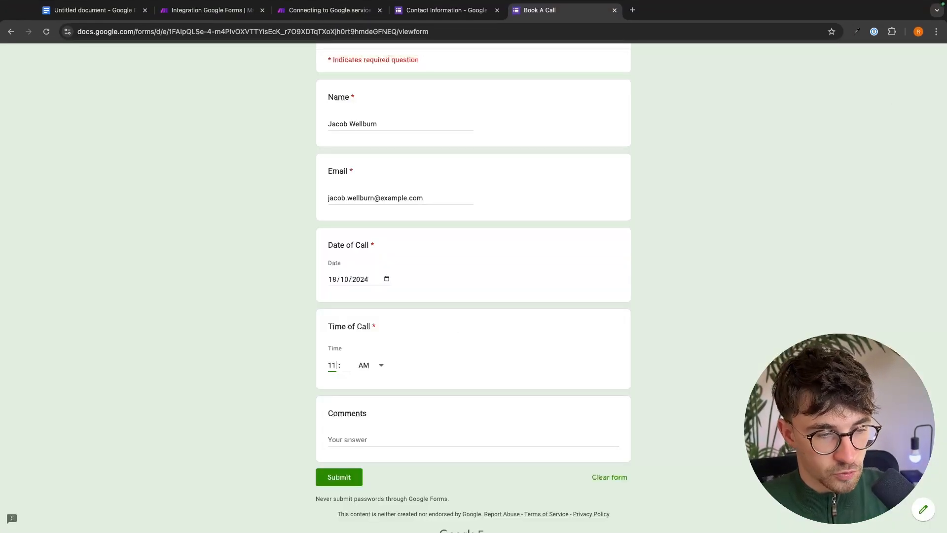
click(347, 365)
text(00)
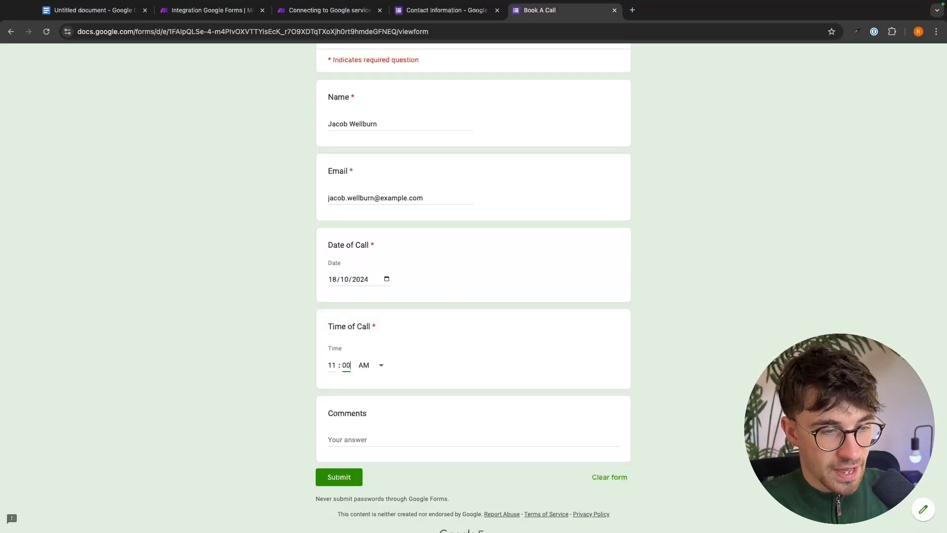
scroll(439, 270, down, 1)
drag(375, 192, 297, 190)
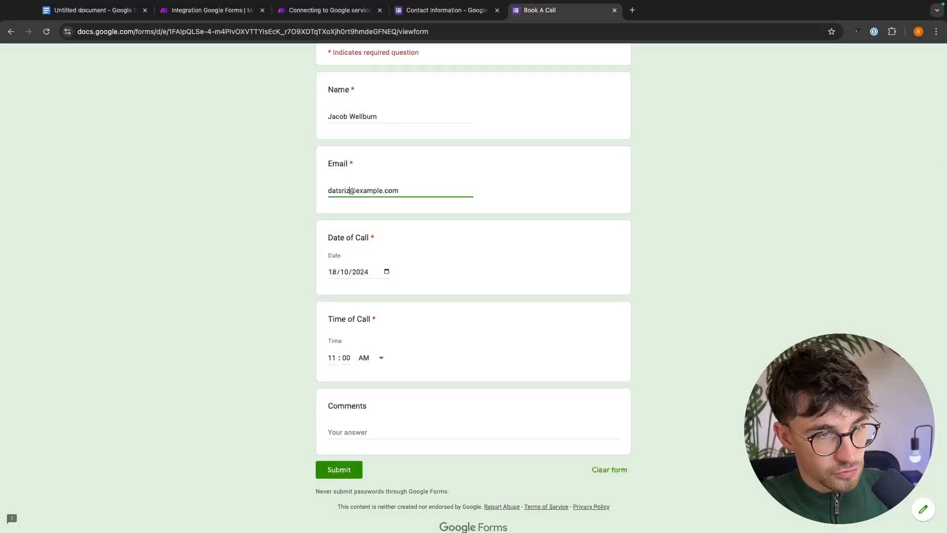
double_click(373, 191)
text(gmai)
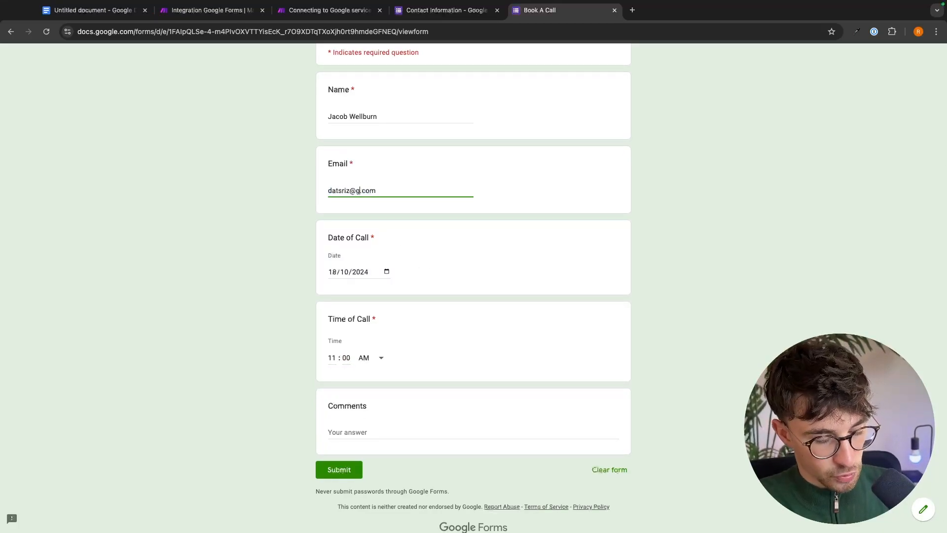
text(l)
Submit the 11:00 booking and return to the Make scenario.
scroll(330, 458, down, 1)
click(321, 454)
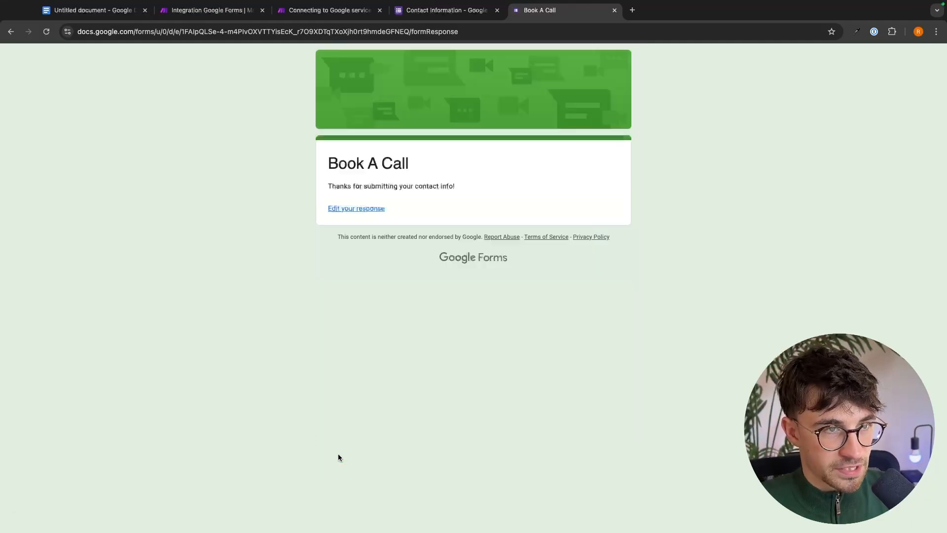
click(229, 14)
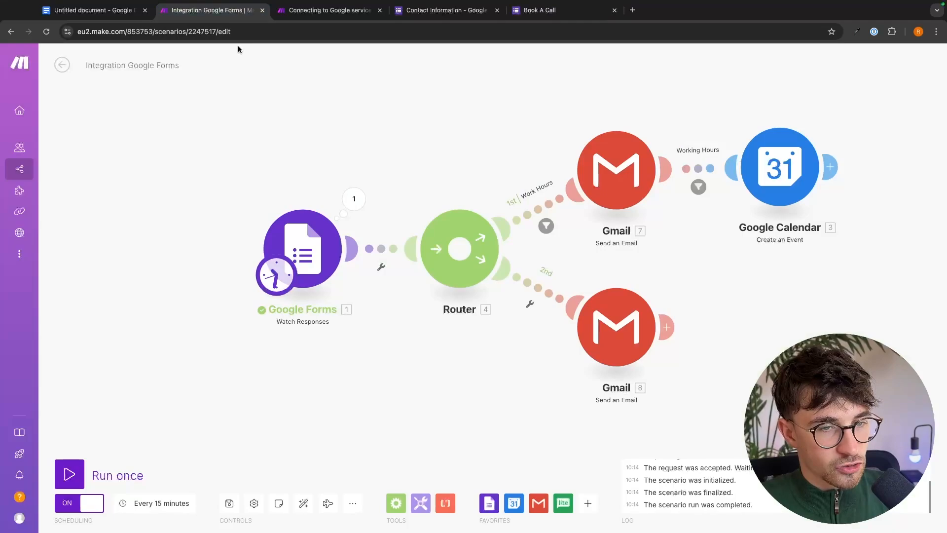
Run the scenario once, then open a new browser page to check the results.
click(70, 475)
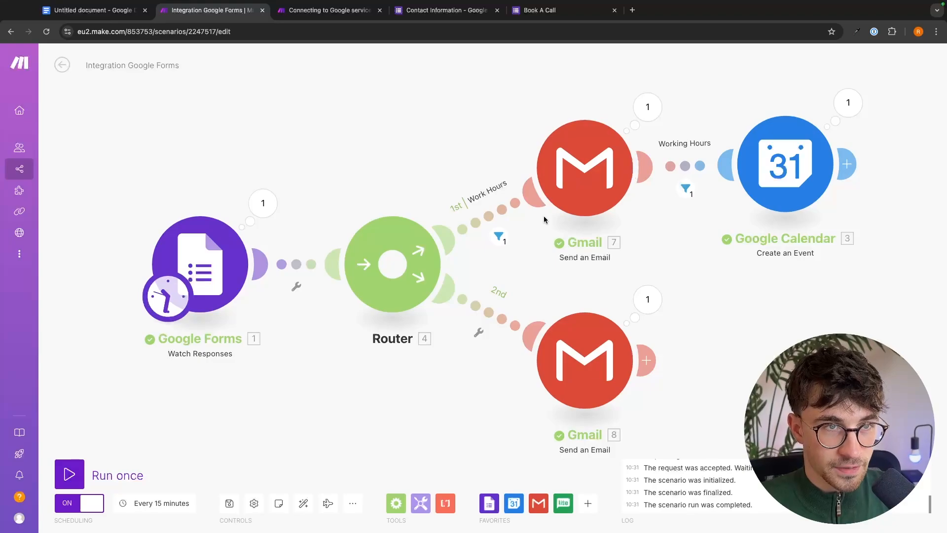
click(632, 10)
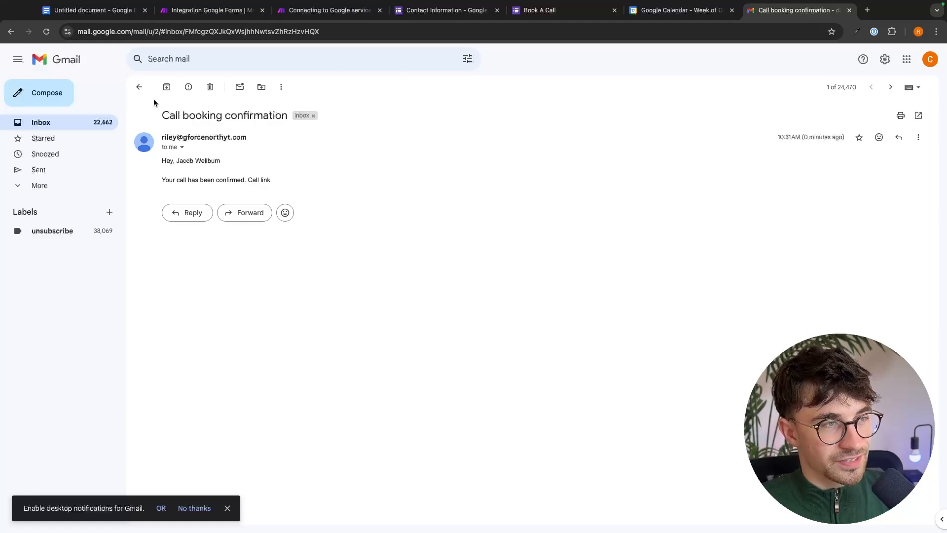
Open the Call booking confirmation email from the inbox, then return to the Book A Call form.
click(139, 87)
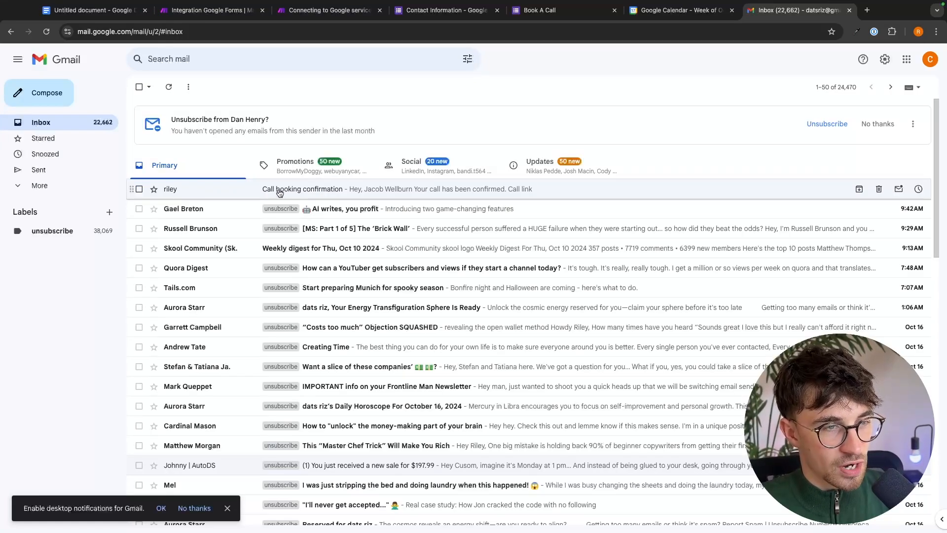
click(316, 190)
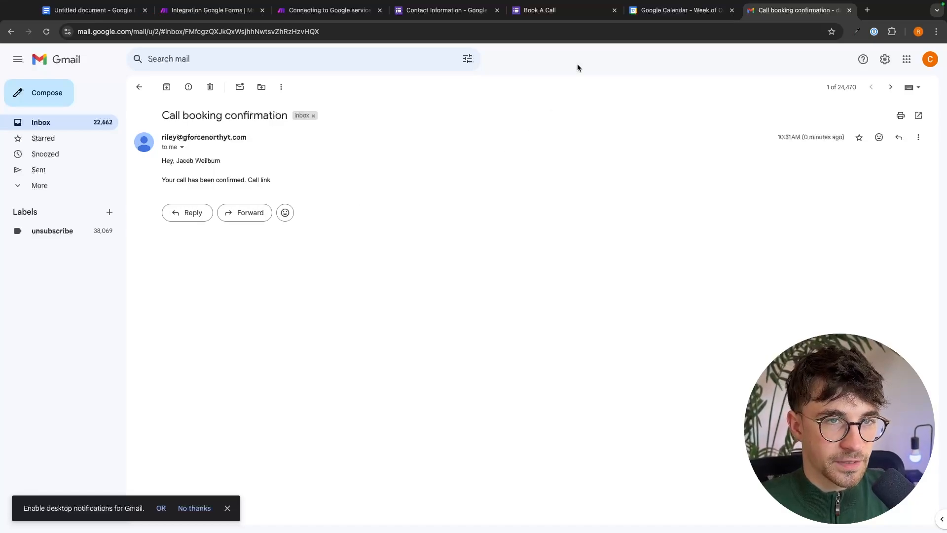
click(580, 9)
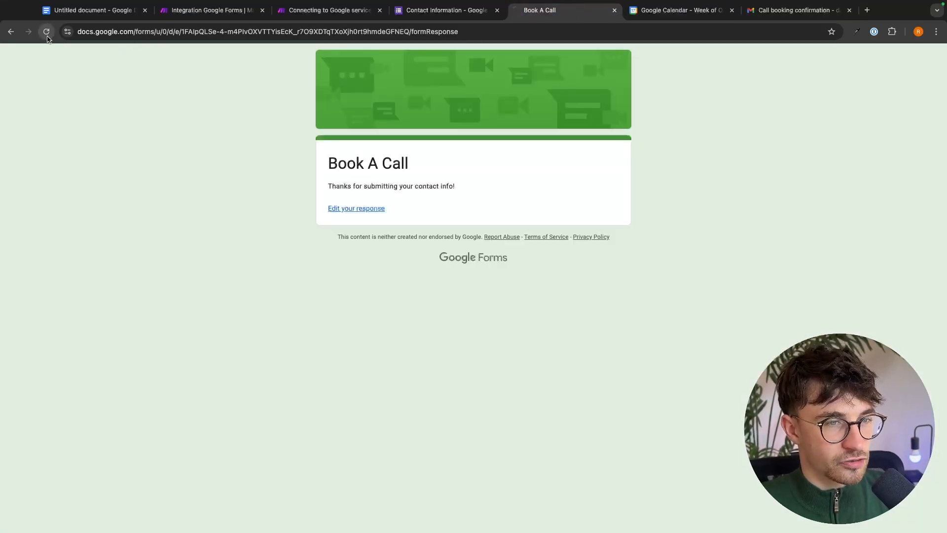
Set the call time to 12:00 AM, submit the out-of-hours booking, and return to Make.
scroll(391, 239, down, 3)
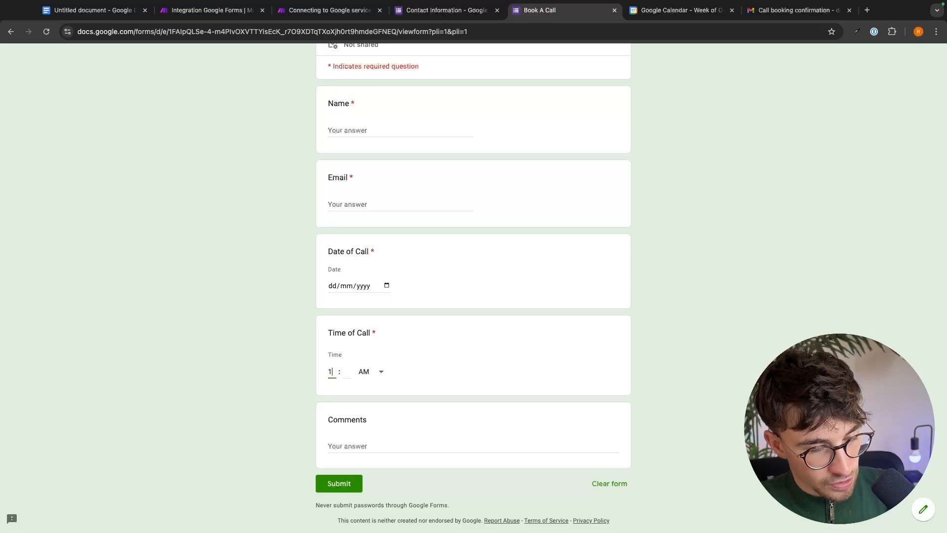
click(351, 374)
click(363, 371)
click(347, 371)
text(00)
scroll(418, 348, up, 1)
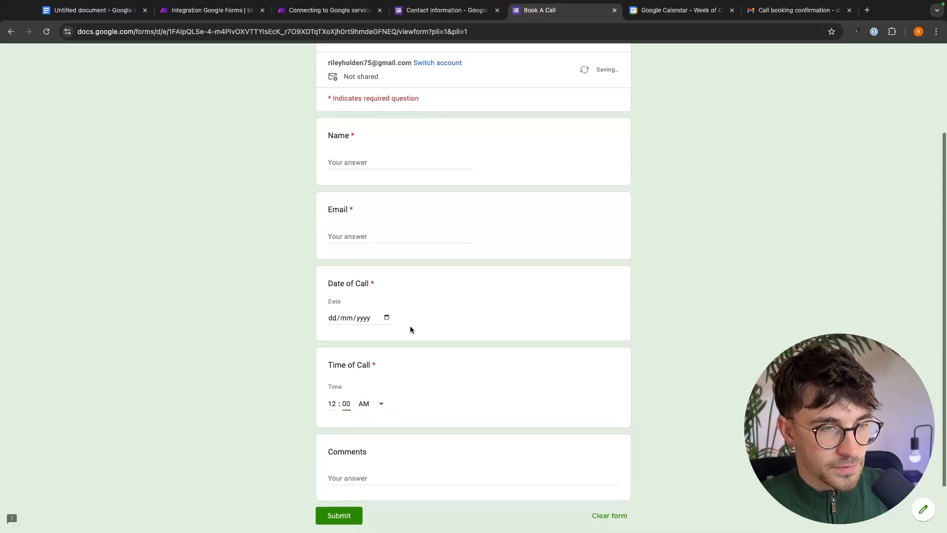
click(357, 238)
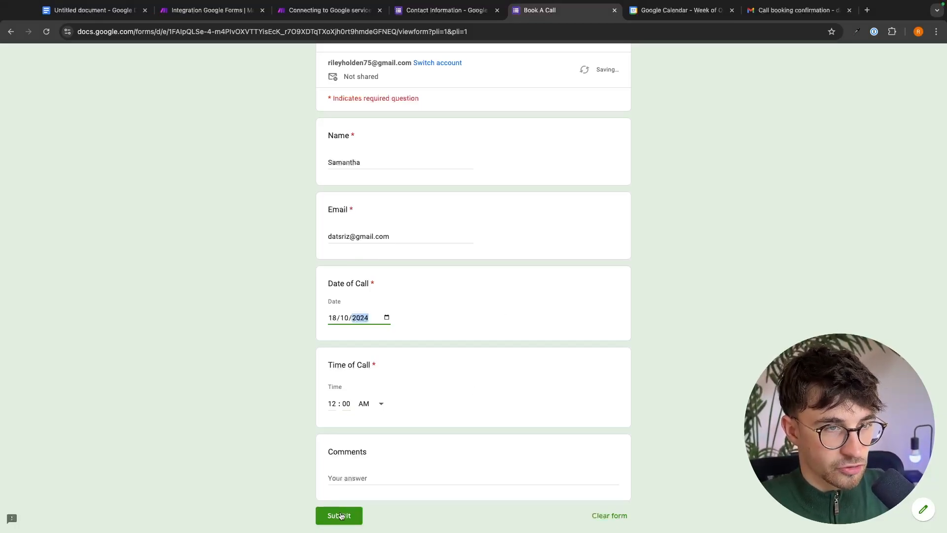
click(341, 516)
key(ctrl+2)
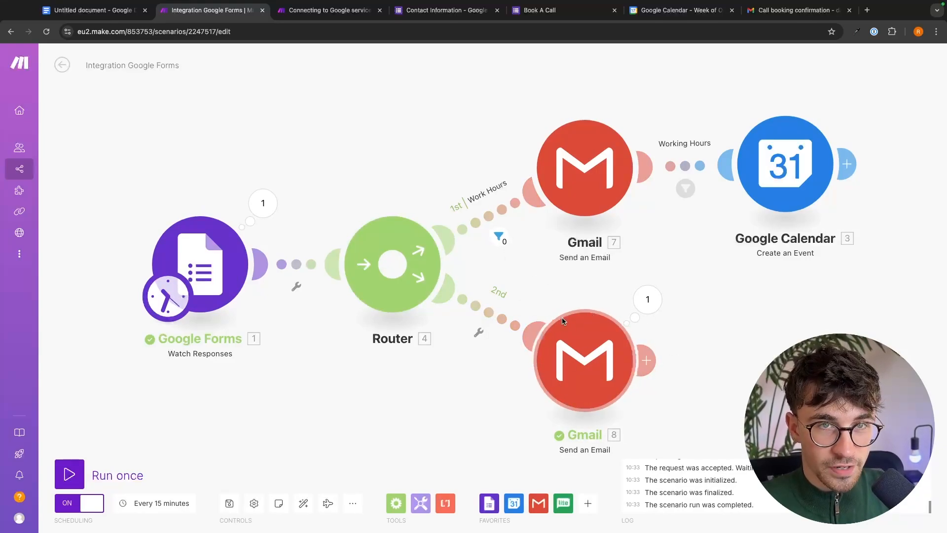
Reload Google Calendar to confirm no new event, then open the Call booking unsuccessful email.
click(676, 10)
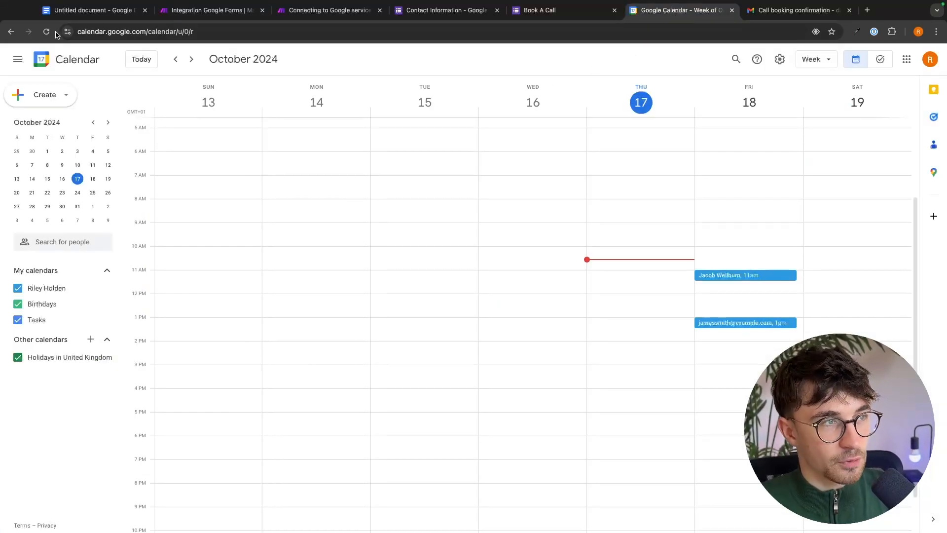
click(46, 31)
scroll(641, 279, up, 2)
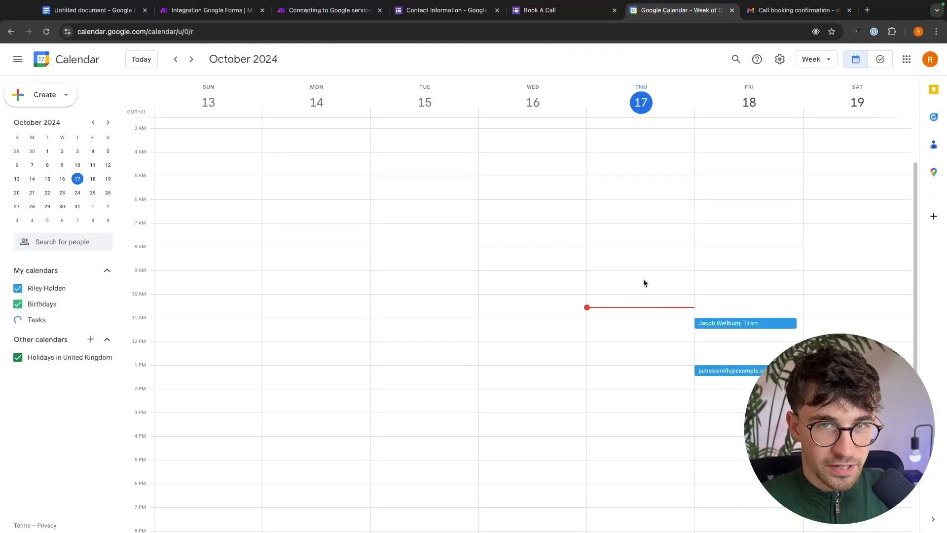
click(793, 10)
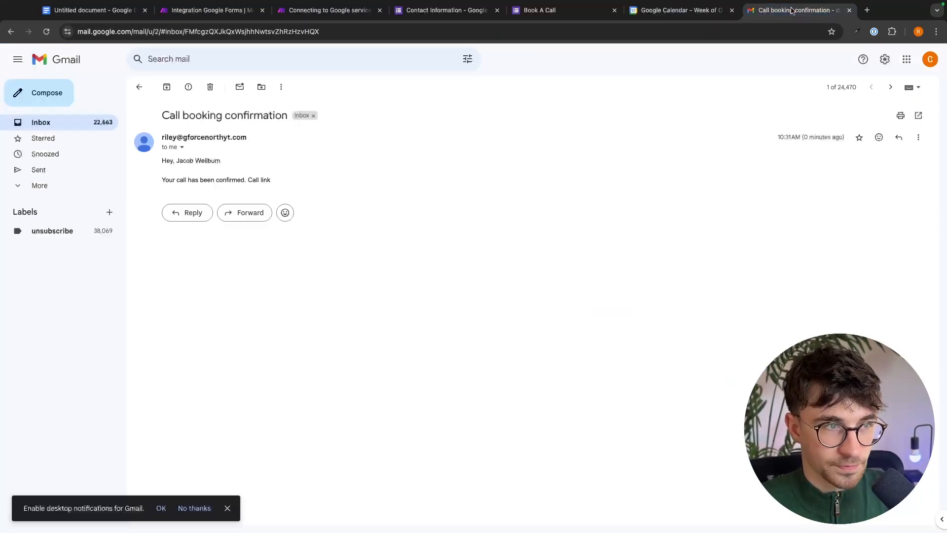
click(138, 88)
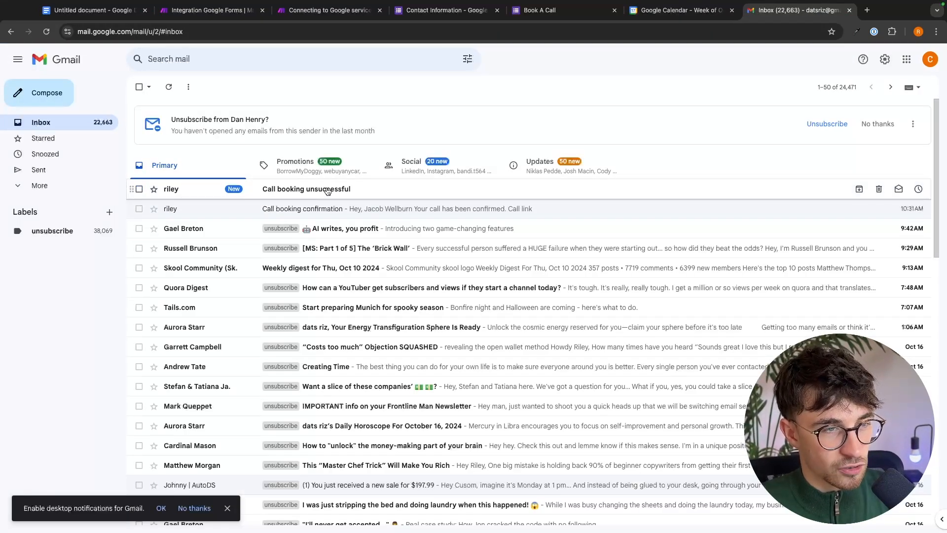
click(288, 188)
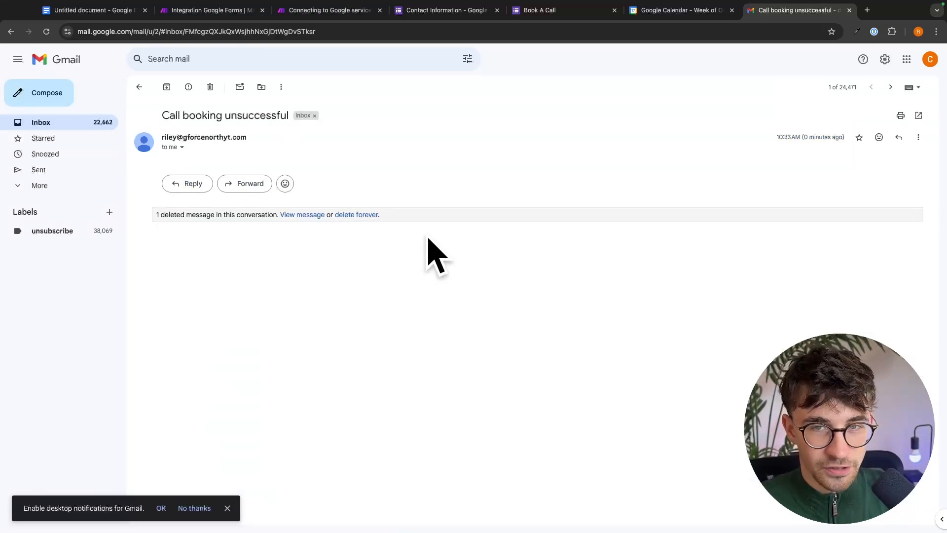